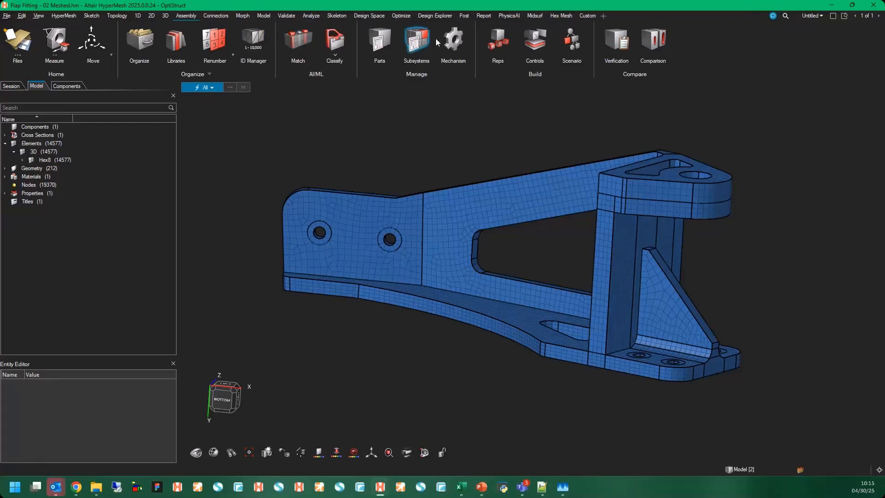
Step: On the Custom ribbon page, place Subsystems ahead of Proximity and add a separator between Convection and Subsystems
{"action": "left_click", "coordinate": [592, 17]}
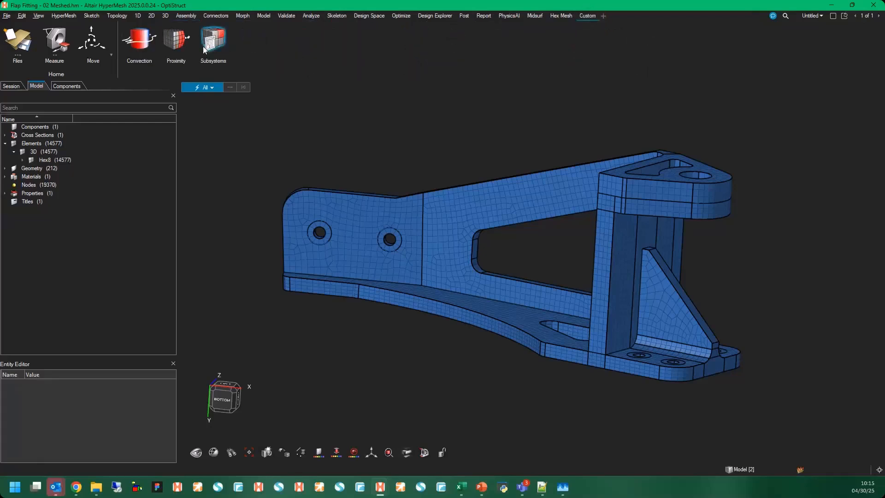
{"action": "left_click_drag", "start_coordinate": [176, 40], "coordinate": [206, 45]}
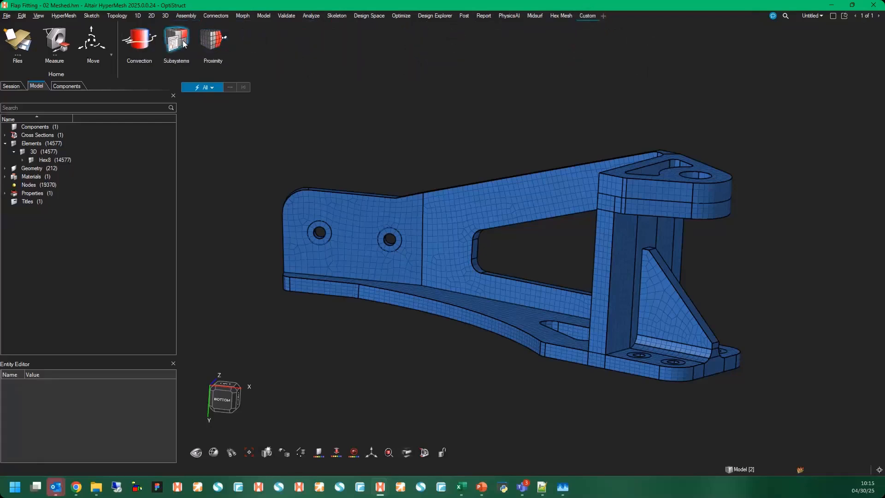
{"action": "right_click", "coordinate": [183, 42]}
{"action": "left_click", "coordinate": [204, 43]}
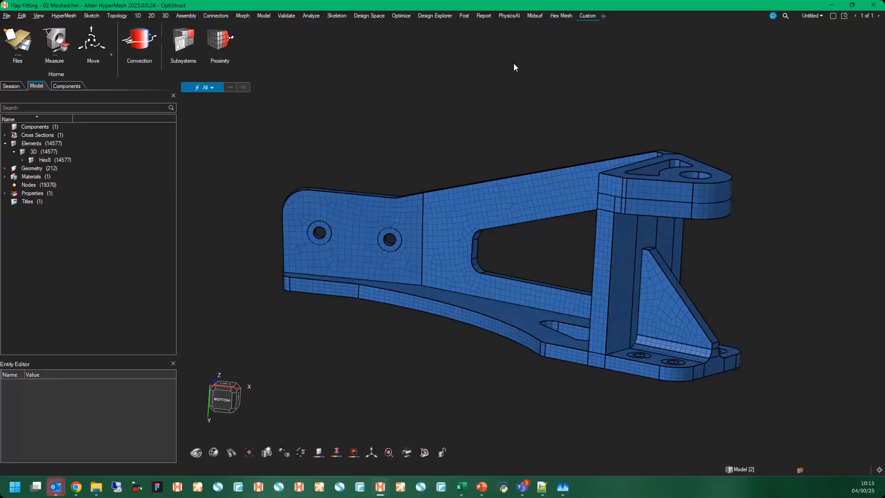
{"action": "right_click", "coordinate": [590, 16]}
{"action": "left_click", "coordinate": [606, 35]}
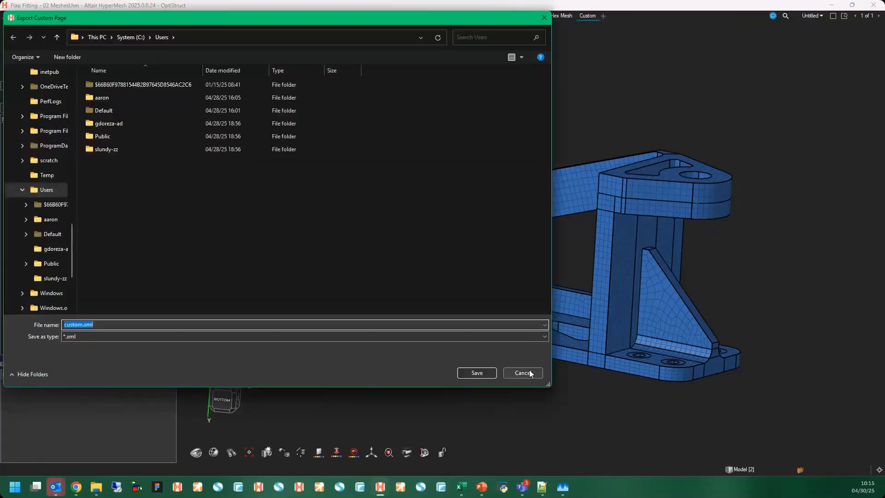
{"action": "left_click", "coordinate": [524, 373]}
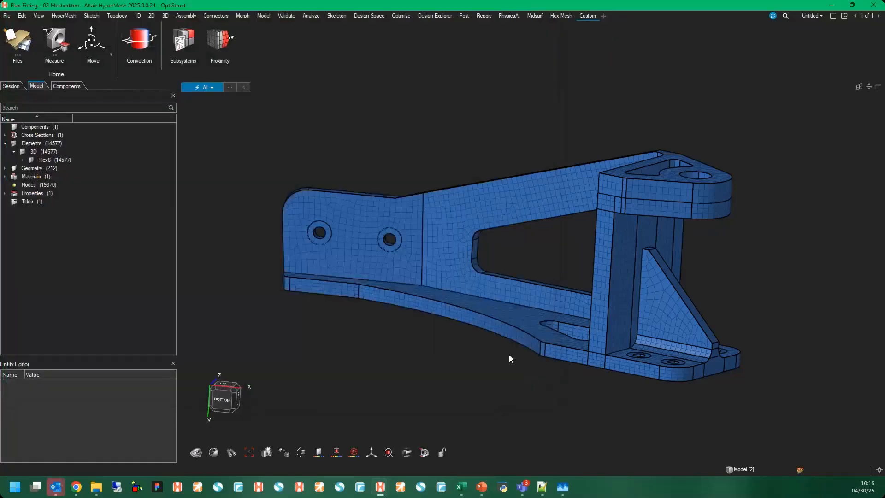
Step: Delete the Custom ribbon page
{"action": "right_click", "coordinate": [590, 18]}
{"action": "left_click", "coordinate": [615, 56]}
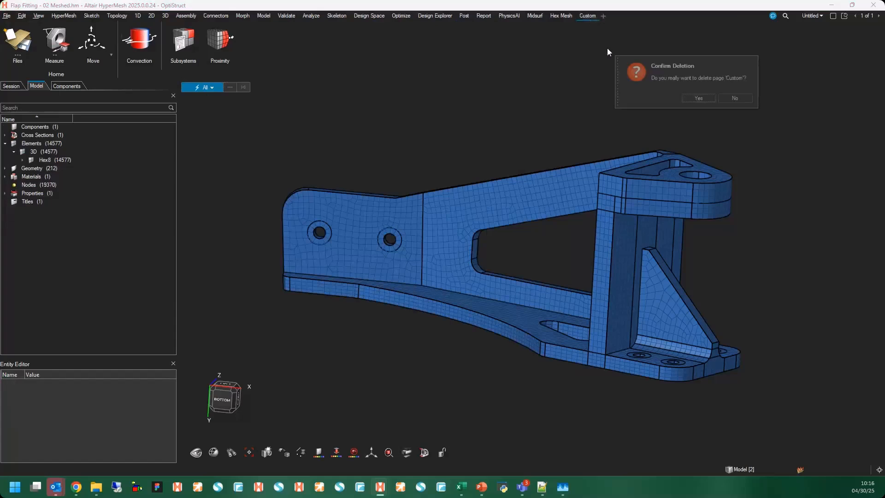
{"action": "left_click", "coordinate": [693, 98]}
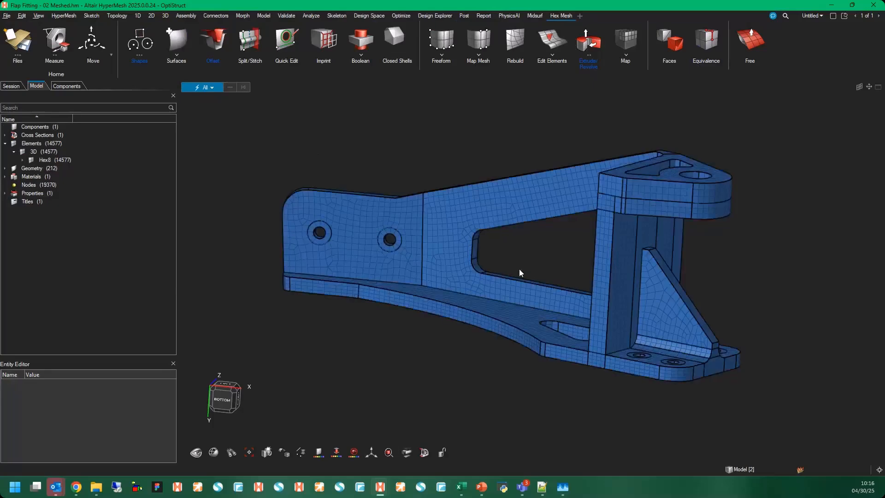
Step: Switch from the meshed model to the open session containing the unmeshed Flap Fitting.hm geometry
{"action": "mouse_move", "coordinate": [566, 308]}
{"action": "middle_mouse_down"}
{"action": "mouse_move", "coordinate": [542, 313]}
{"action": "mouse_move", "coordinate": [577, 316]}
{"action": "mouse_move", "coordinate": [558, 305]}
{"action": "middle_mouse_up"}
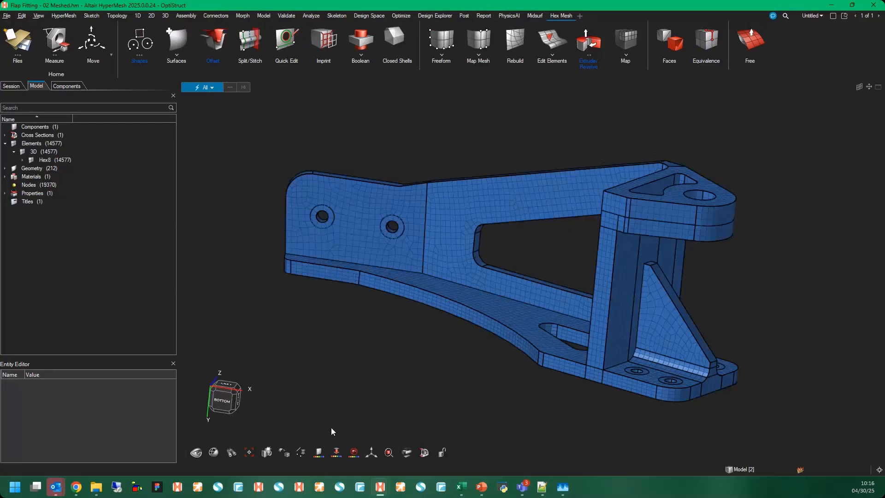
{"action": "mouse_move", "coordinate": [386, 491]}
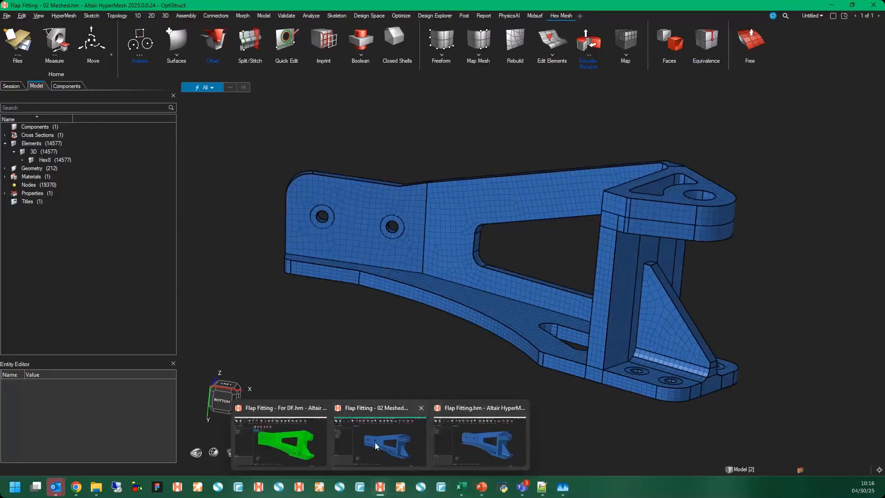
{"action": "left_click", "coordinate": [474, 440]}
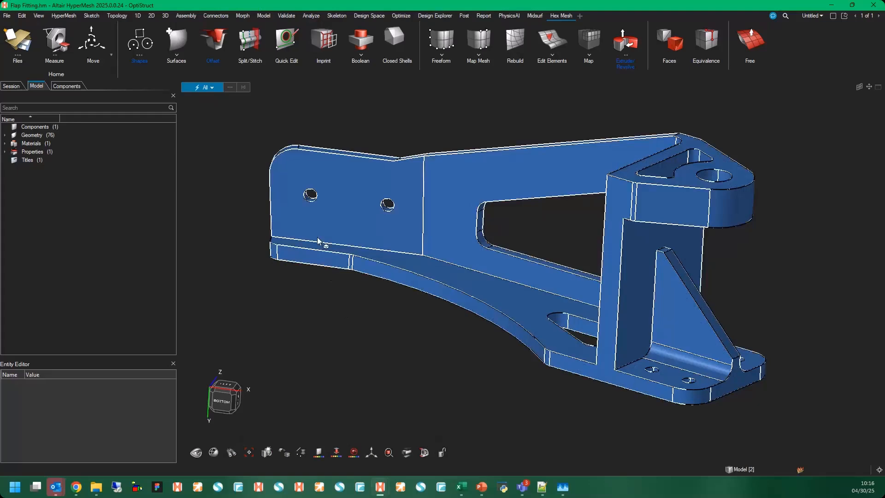
Step: Examine the fitting's solid geometry, especially the inside corner fillet between the web, the lower flange and the upright
{"action": "left_click_drag", "start_coordinate": [397, 347], "coordinate": [442, 346], "text": "ctrl"}
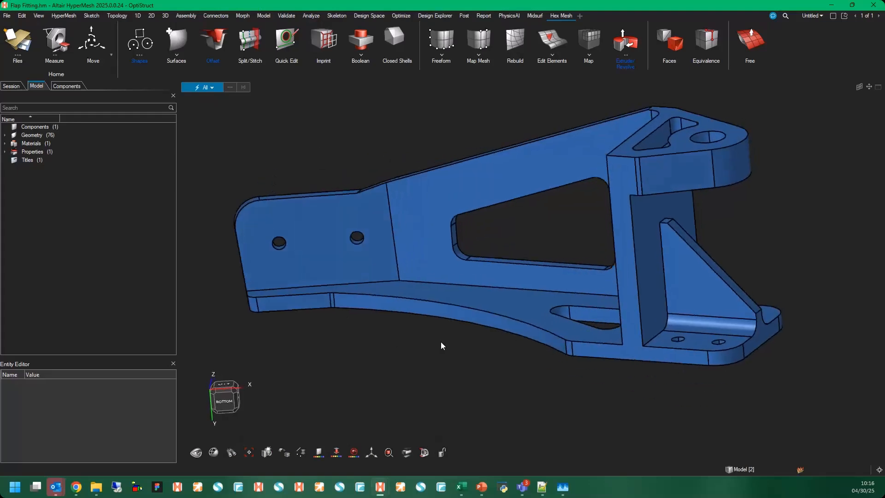
{"action": "left_click", "coordinate": [5, 135]}
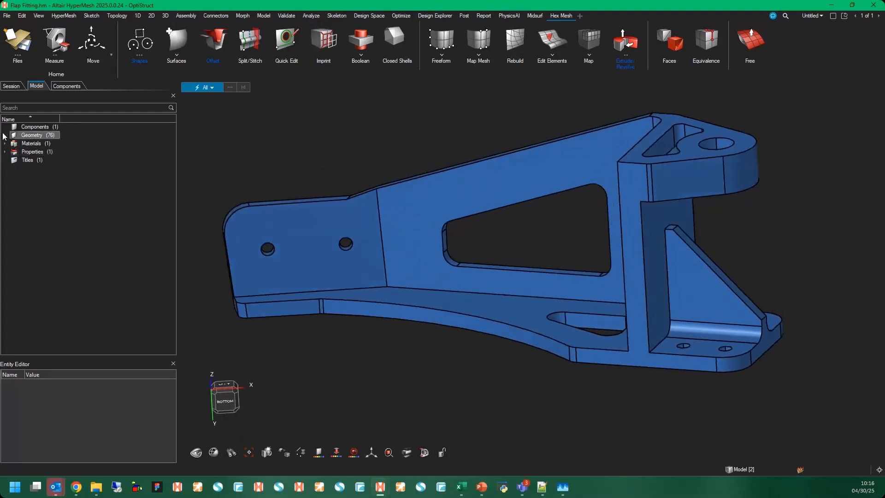
{"action": "left_click_drag", "start_coordinate": [446, 333], "coordinate": [502, 346], "text": "ctrl"}
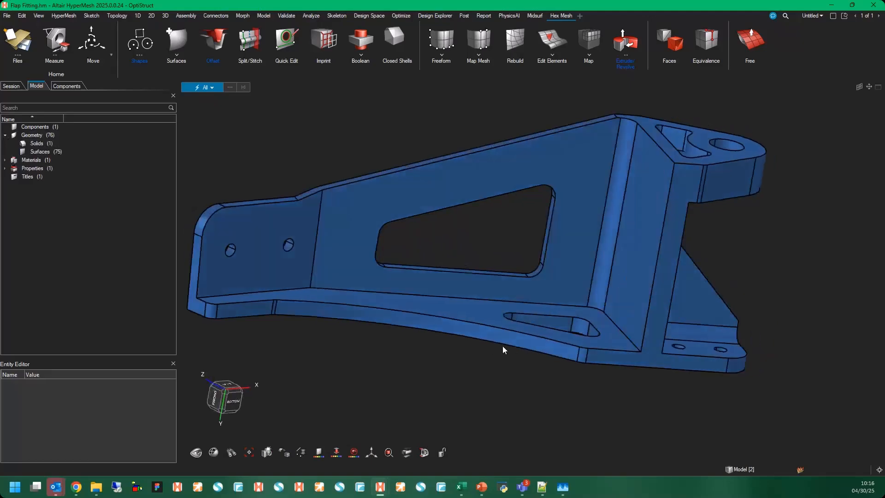
{"action": "middle_click_drag", "start_coordinate": [503, 346], "coordinate": [543, 349]}
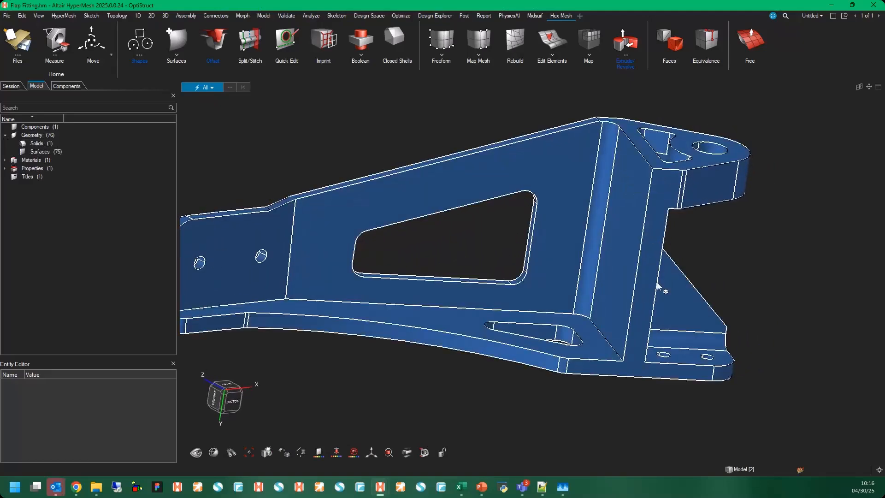
{"action": "middle_click_drag", "start_coordinate": [625, 231], "coordinate": [616, 287]}
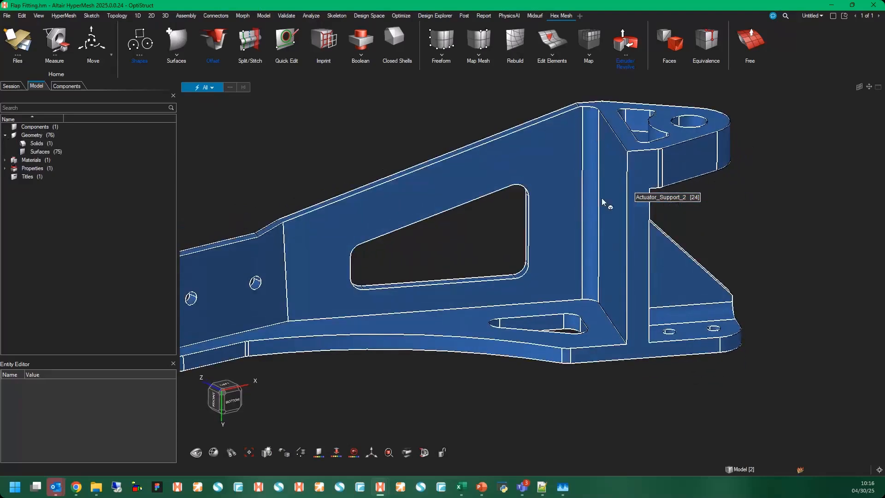
{"action": "middle_click_drag", "start_coordinate": [622, 344], "coordinate": [627, 362]}
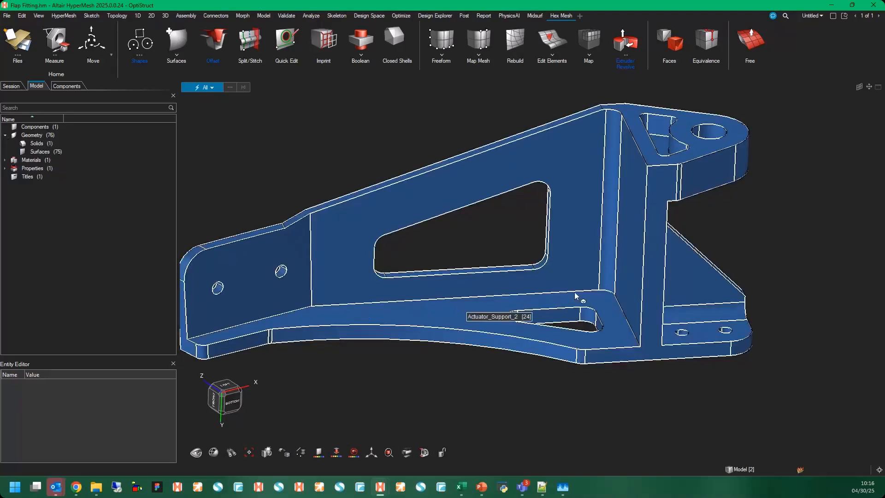
{"action": "middle_click_drag", "start_coordinate": [330, 368], "coordinate": [383, 362]}
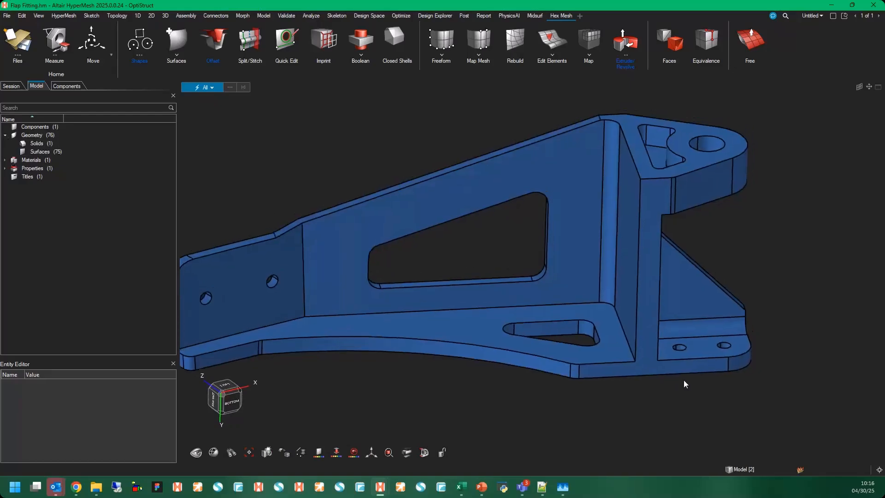
{"action": "middle_click_drag", "start_coordinate": [685, 380], "coordinate": [639, 331]}
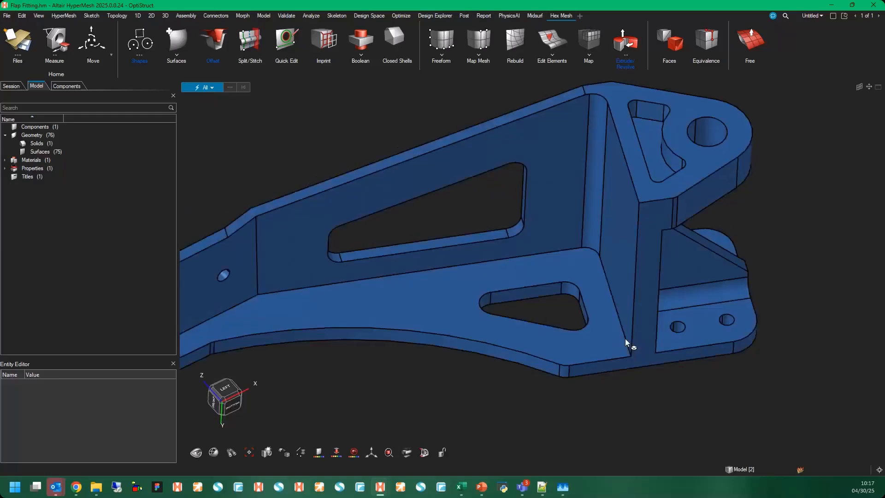
{"action": "middle_click_drag", "start_coordinate": [625, 339], "coordinate": [600, 197]}
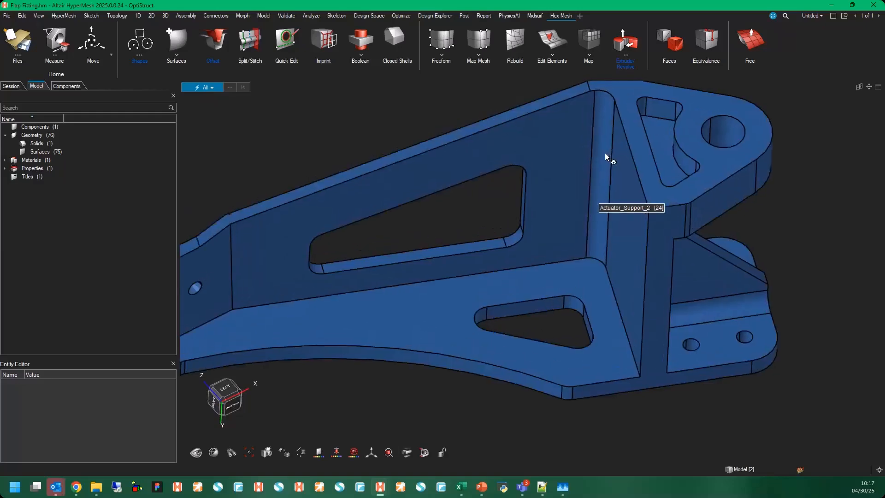
{"action": "right_click_drag", "start_coordinate": [606, 153], "coordinate": [606, 184]}
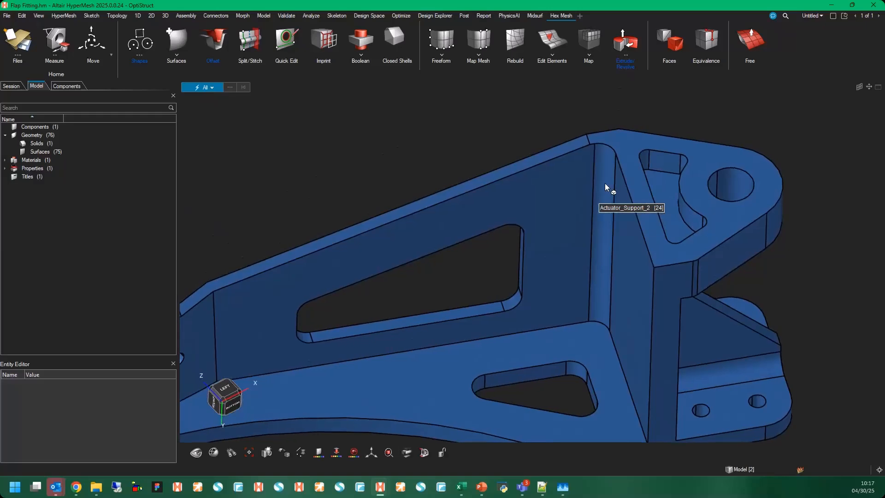
Step: Split the inside corner fillet lengthwise through its arc midpoints and across the adjoining end face to the outer corner using interactive Split
{"action": "left_click", "coordinate": [248, 49]}
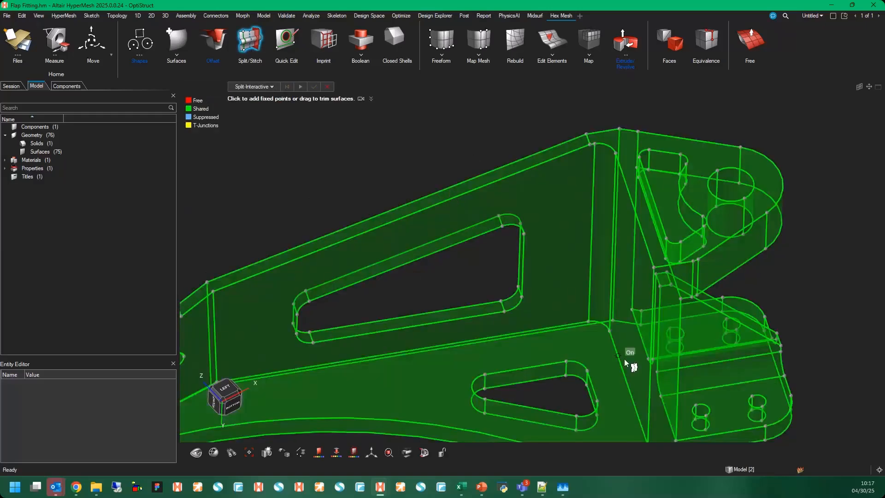
{"action": "middle_click_drag", "start_coordinate": [641, 380], "coordinate": [636, 280]}
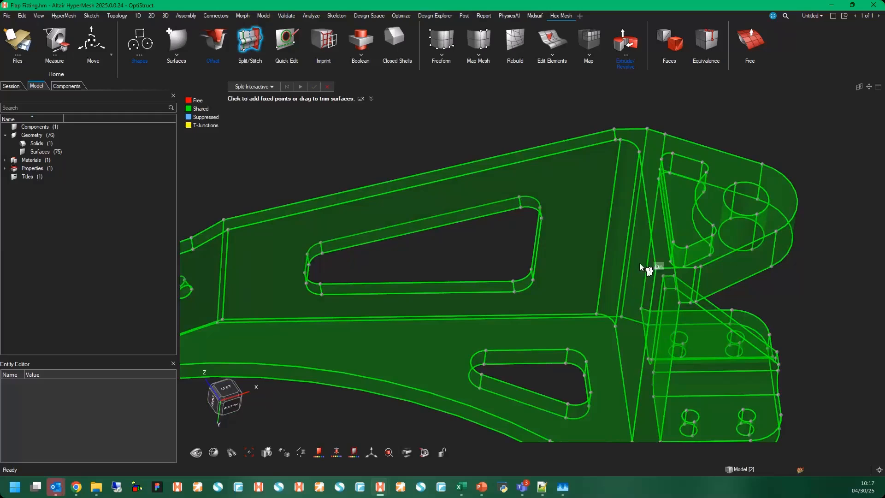
{"action": "middle_click_drag", "start_coordinate": [639, 289], "coordinate": [603, 335]}
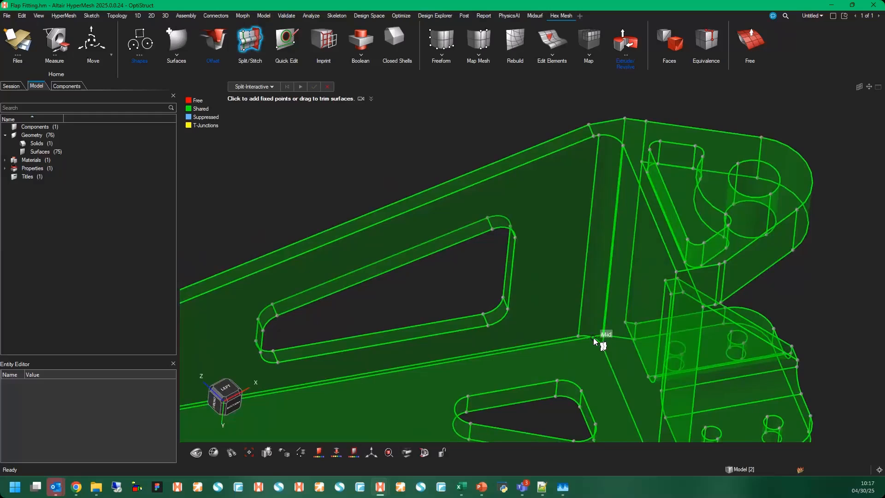
{"action": "left_click_drag", "start_coordinate": [594, 338], "coordinate": [609, 137]}
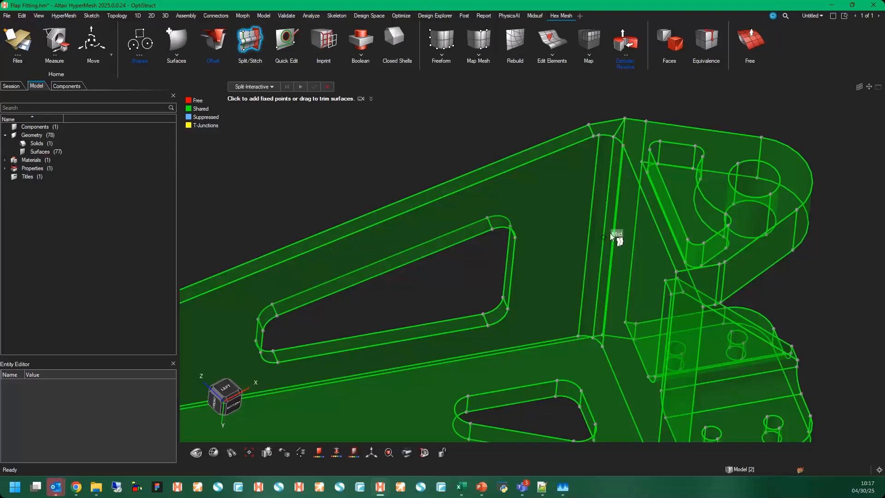
Step: Configure the Split tool to split solids using lines as the trimmer
{"action": "middle_click_drag", "start_coordinate": [628, 250], "coordinate": [536, 338]}
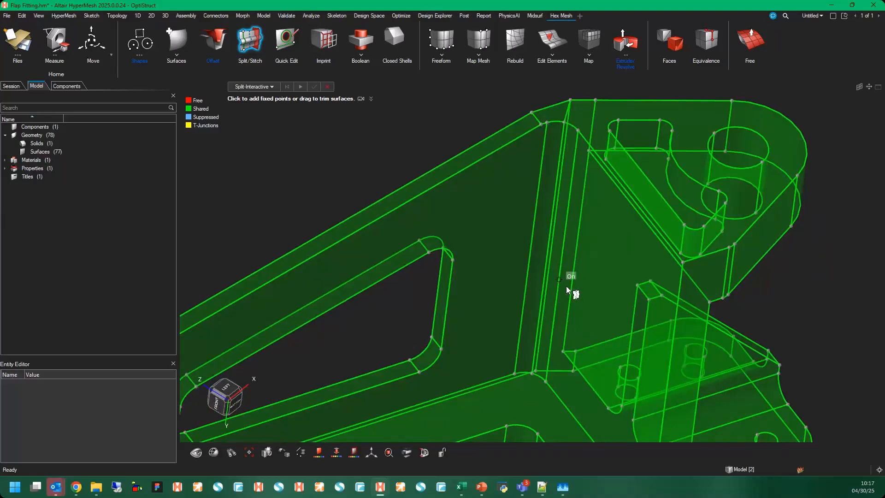
{"action": "middle_click_drag", "start_coordinate": [566, 286], "coordinate": [563, 306]}
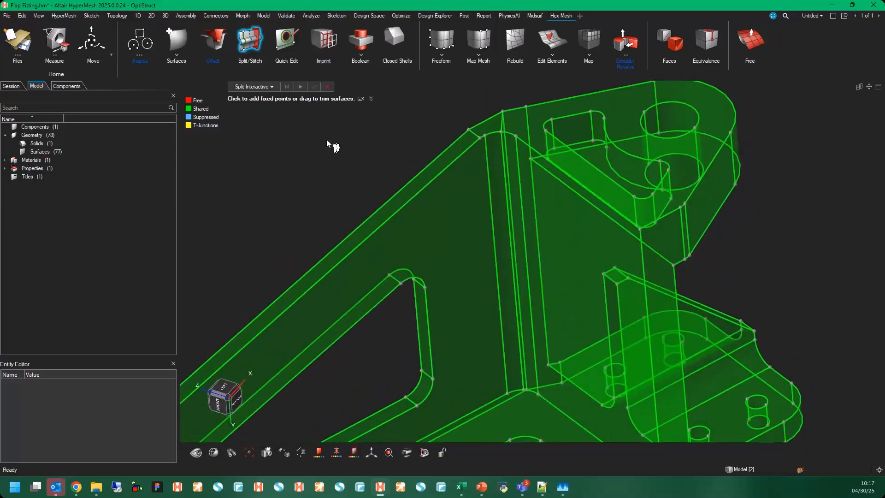
{"action": "left_click", "coordinate": [272, 87]}
{"action": "left_click", "coordinate": [259, 108]}
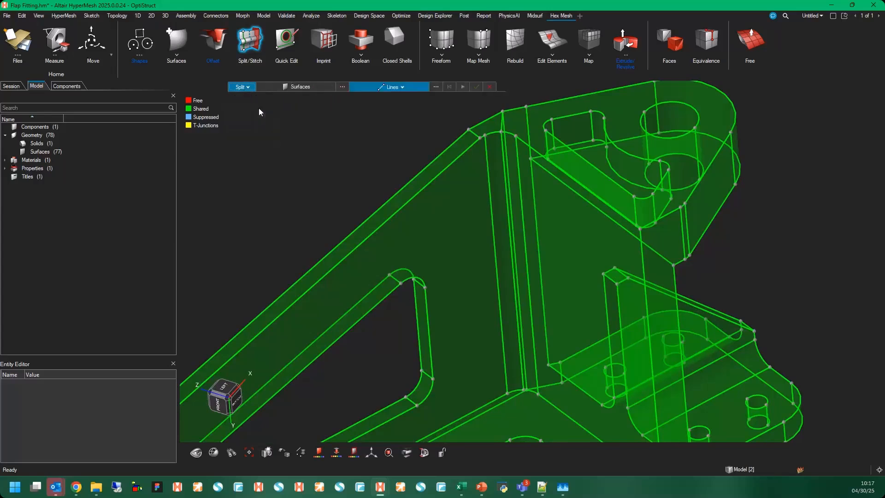
{"action": "left_click", "coordinate": [331, 87]}
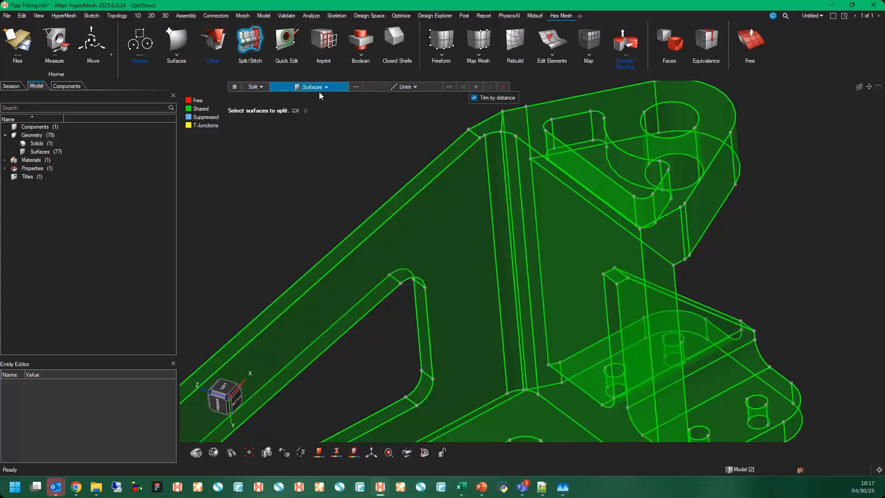
{"action": "left_click", "coordinate": [319, 92]}
{"action": "left_click", "coordinate": [383, 87]}
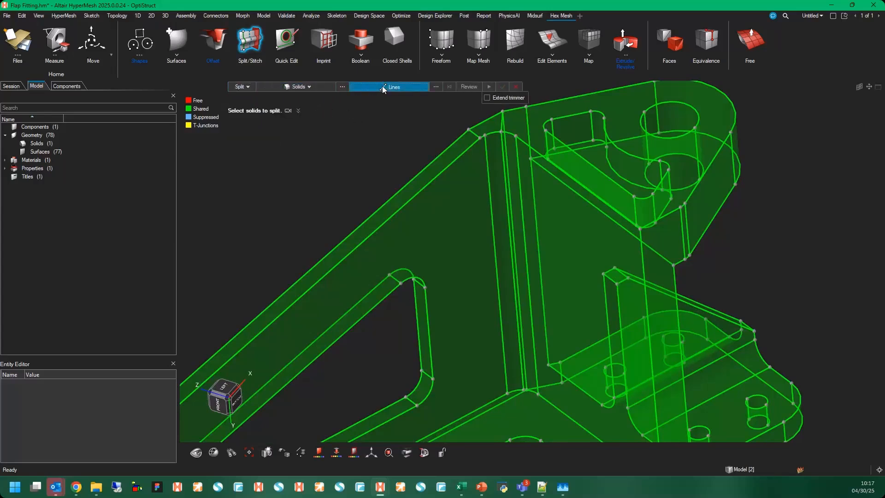
Step: Choose the short edge at the fillet's midpoint, the adjoining half of the fillet arc and the connected diagonal edge as split lines
{"action": "left_click", "coordinate": [503, 133]}
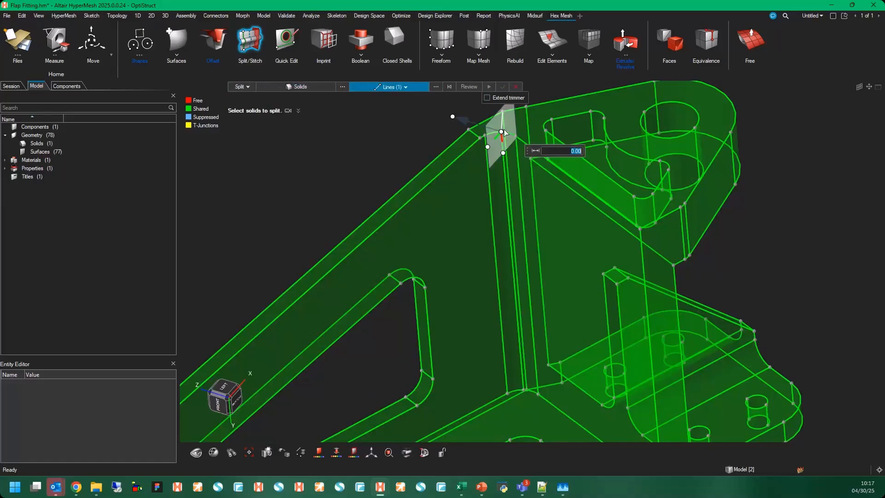
{"action": "scroll", "coordinate": [504, 134], "scroll_direction": "up", "scroll_amount": 6}
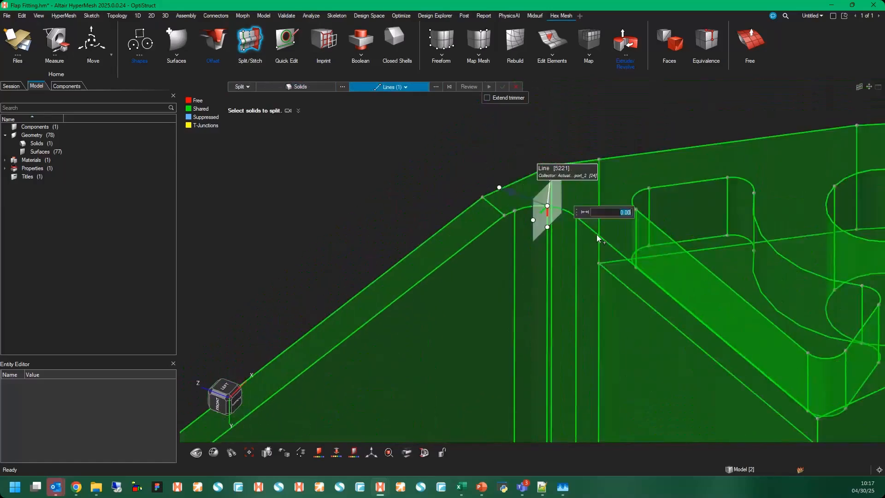
{"action": "left_click", "coordinate": [577, 267]}
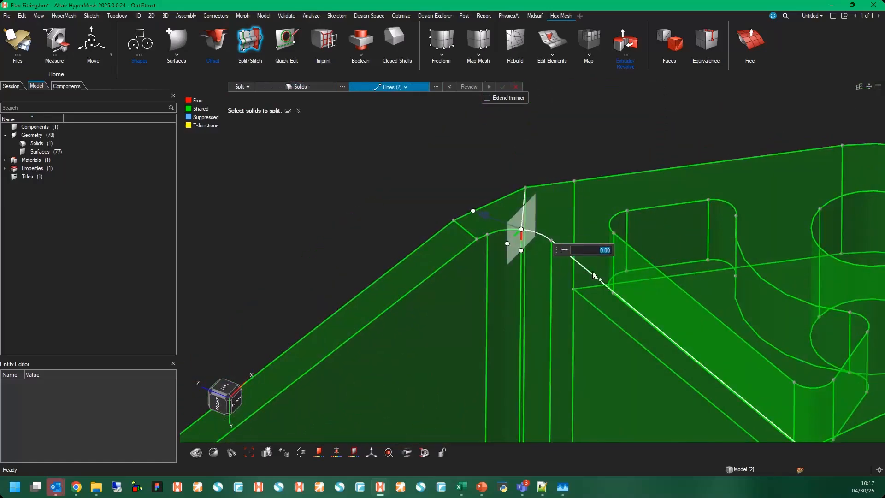
{"action": "left_click", "coordinate": [594, 272]}
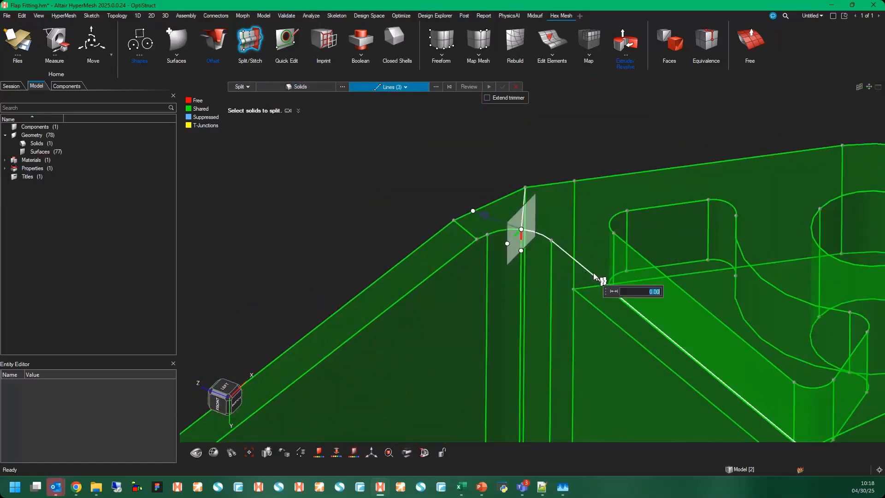
Step: Set the split lines' sweep direction to X 0, Y 1, Z 0, aligning it through three lug pocket corners and reversing it
{"action": "left_click", "coordinate": [521, 230]}
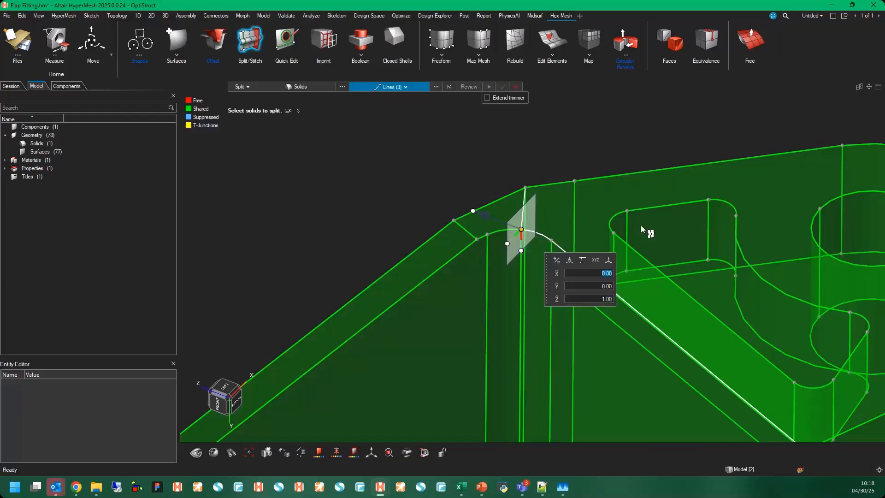
{"action": "left_click", "coordinate": [736, 220]}
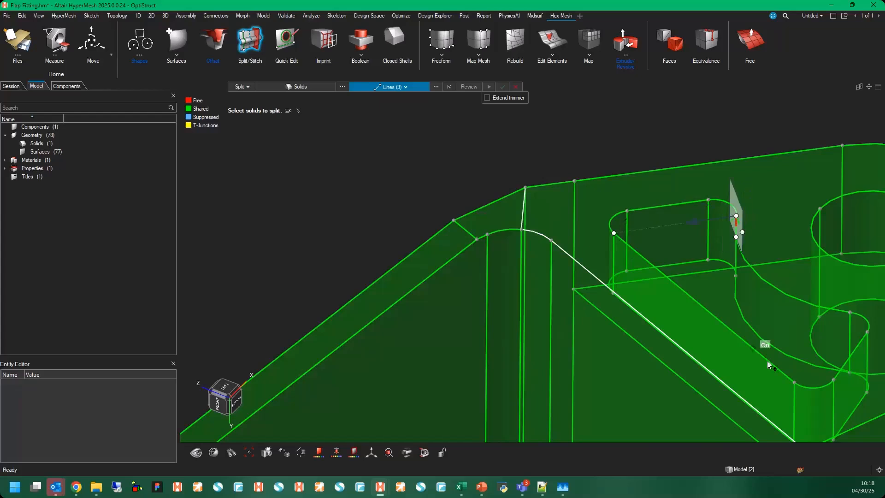
{"action": "left_click", "coordinate": [800, 383]}
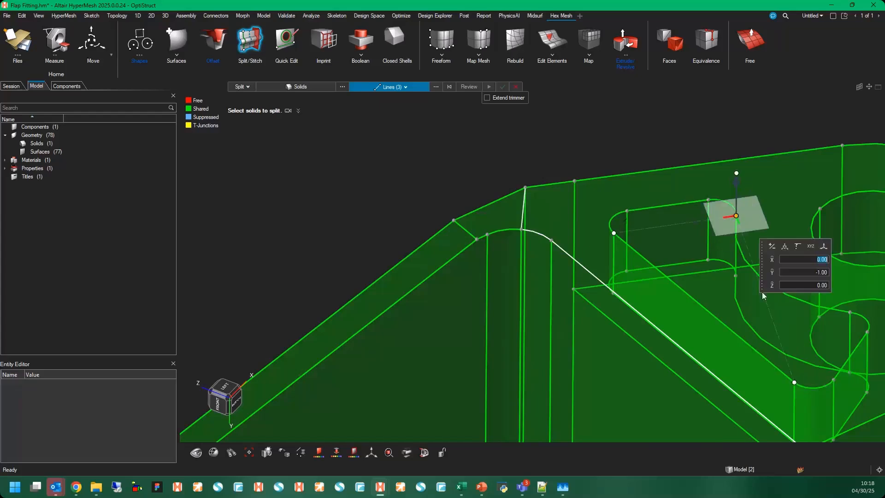
{"action": "left_click", "coordinate": [772, 246]}
Step: Enable the trimmer extension and split the whole fitting solid along the three chosen lines
{"action": "left_click", "coordinate": [488, 98]}
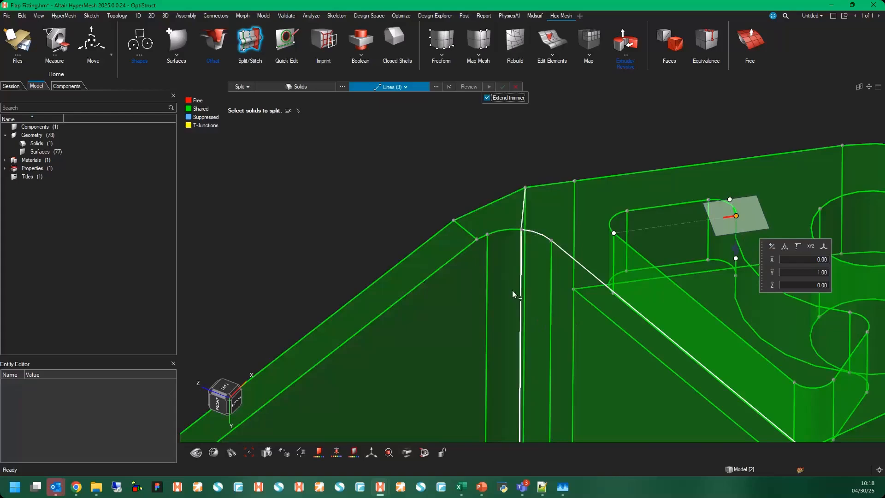
{"action": "left_click", "coordinate": [311, 87]}
{"action": "left_click", "coordinate": [425, 245]}
{"action": "left_click", "coordinate": [489, 87]}
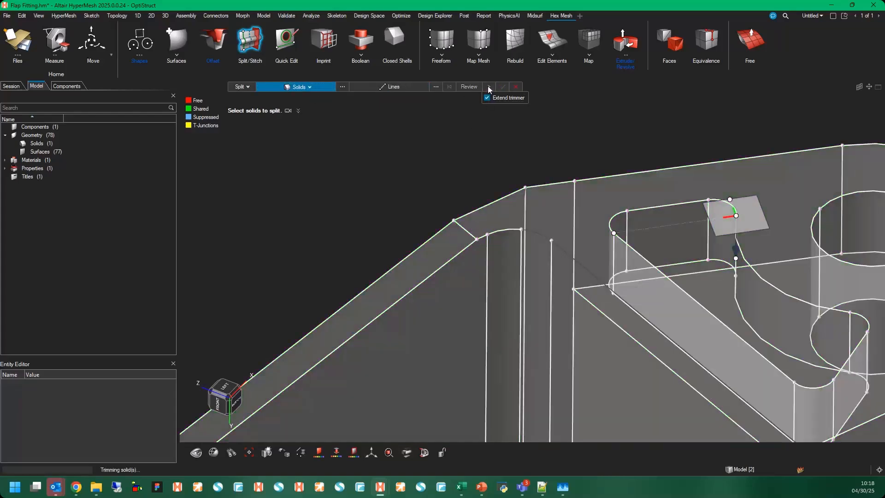
Step: Switch the geometry color mode to Mappable and view both solids around the diagonal fillet split
{"action": "scroll", "coordinate": [527, 373], "scroll_direction": "down", "scroll_amount": 6}
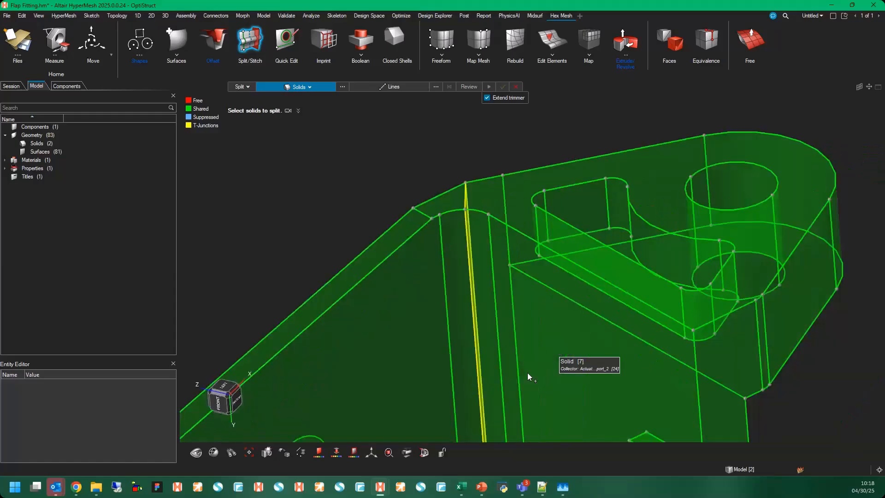
{"action": "middle_click_drag", "start_coordinate": [561, 383], "coordinate": [632, 397]}
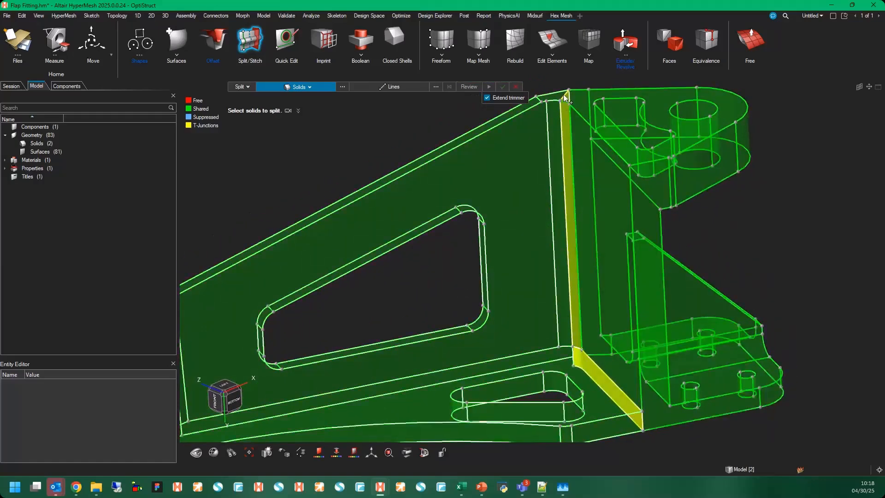
{"action": "middle_click_drag", "start_coordinate": [621, 400], "coordinate": [570, 365]}
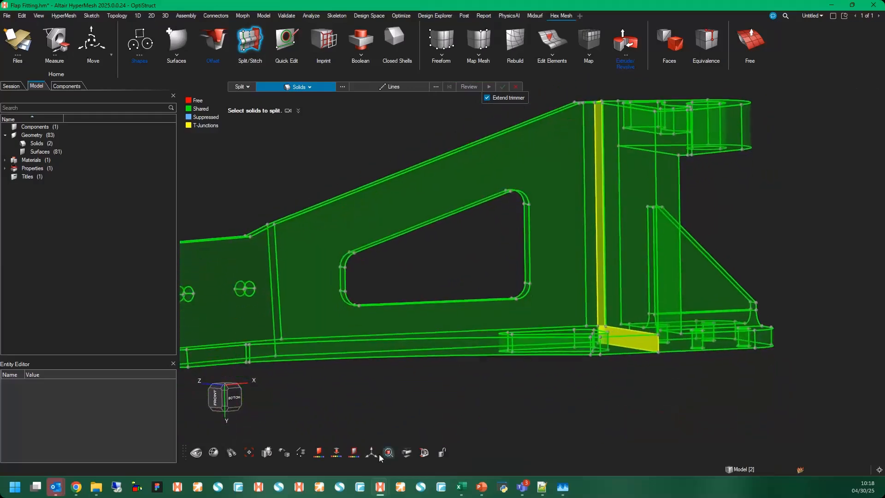
{"action": "left_click", "coordinate": [319, 452]}
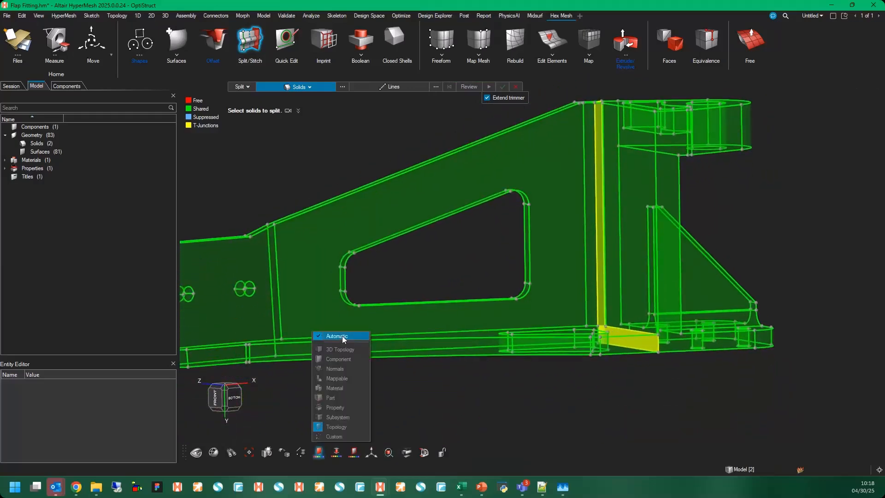
{"action": "left_click", "coordinate": [342, 378]}
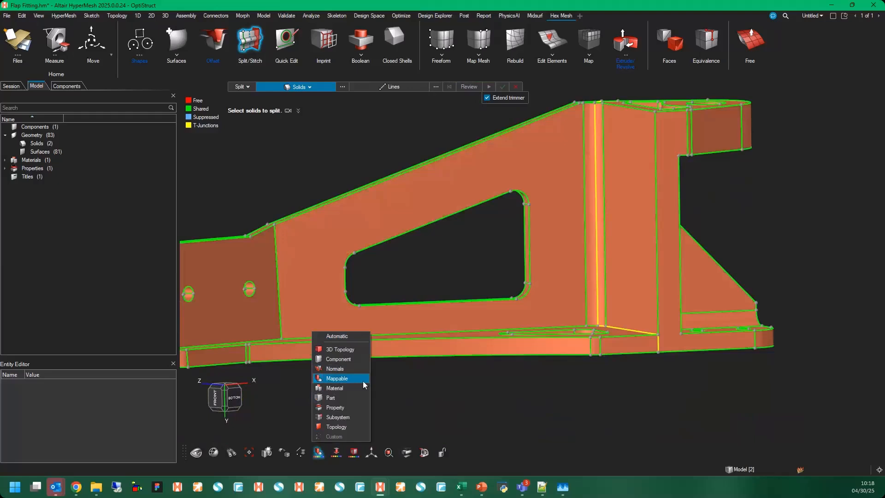
{"action": "middle_click_drag", "start_coordinate": [526, 378], "coordinate": [632, 403]}
{"action": "left_click", "coordinate": [522, 389]}
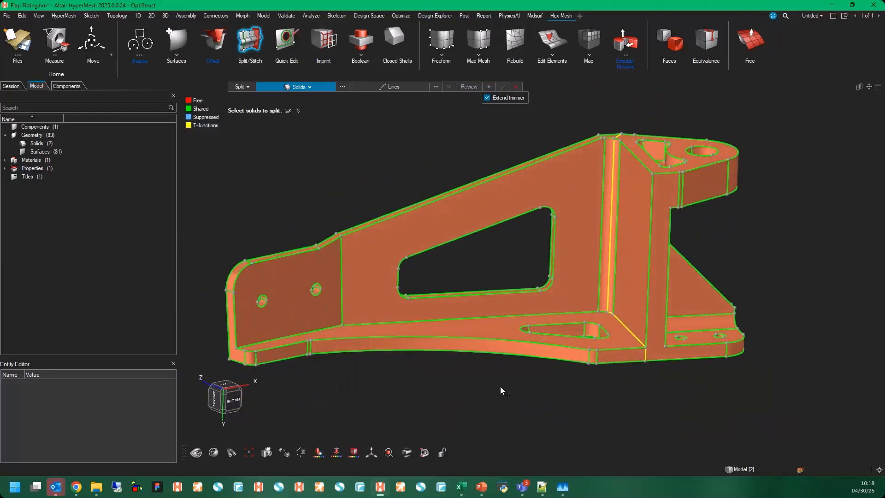
Step: Split the web-side solid with a Plane trimmer placed on the lower flange's inner face, separating the flange from the web
{"action": "middle_click_drag", "start_coordinate": [420, 400], "coordinate": [344, 289]}
{"action": "left_click", "coordinate": [395, 88]}
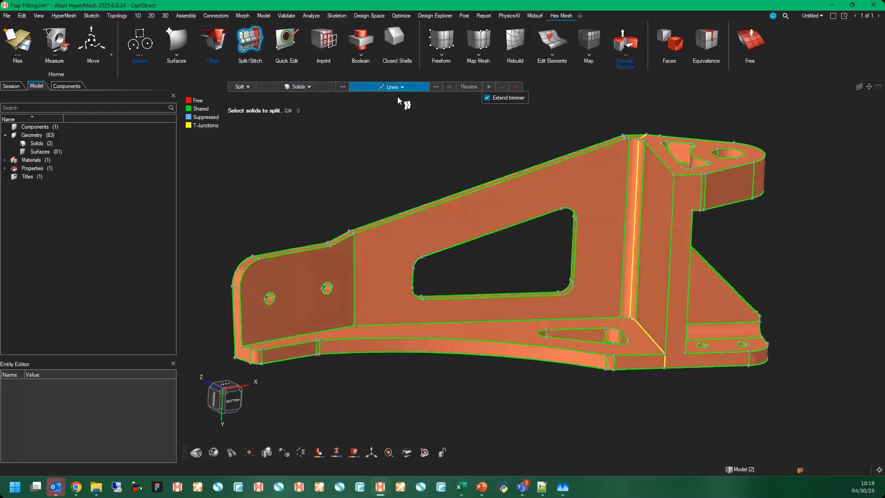
{"action": "left_click", "coordinate": [400, 87]}
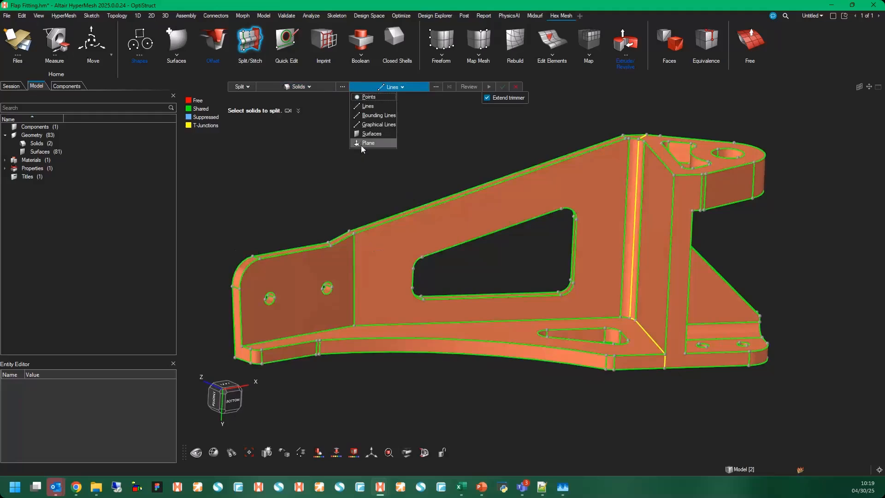
{"action": "left_click", "coordinate": [372, 143]}
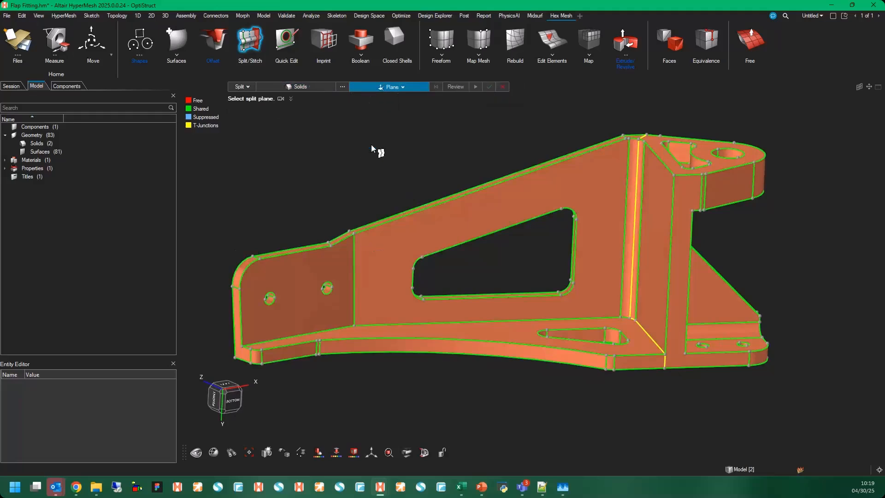
{"action": "middle_click_drag", "start_coordinate": [491, 341], "coordinate": [498, 336]}
{"action": "scroll", "coordinate": [497, 337], "scroll_direction": "up", "scroll_amount": 1}
{"action": "left_click", "coordinate": [498, 337]}
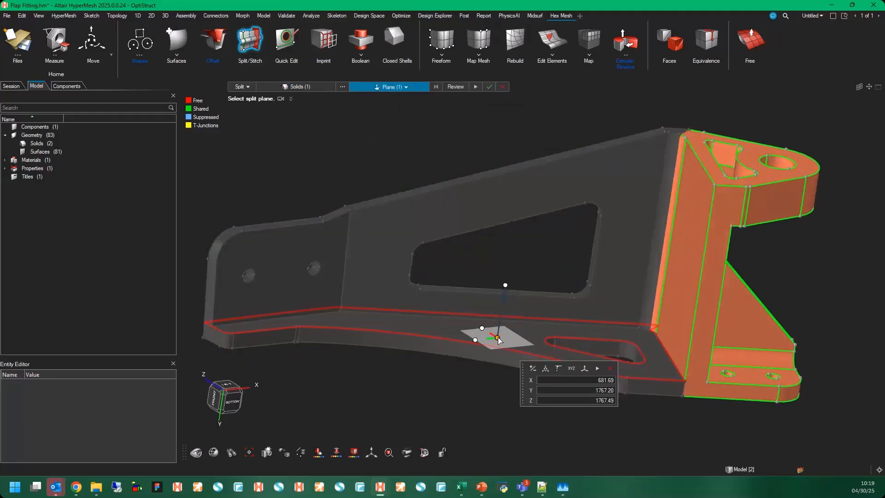
{"action": "middle_click_drag", "start_coordinate": [496, 338], "coordinate": [493, 342]}
{"action": "middle_click_drag", "start_coordinate": [463, 378], "coordinate": [465, 383]}
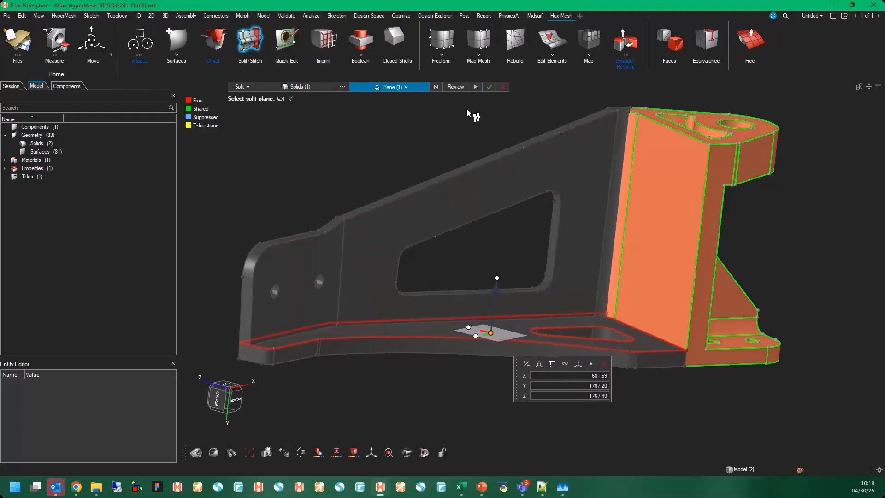
{"action": "left_click", "coordinate": [479, 88]}
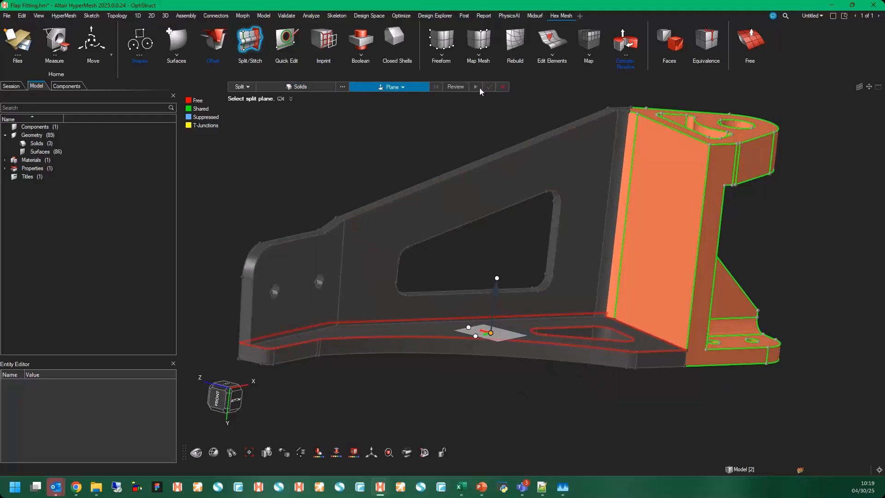
Step: Place a split plane on the web solid at the upper end of the bend line between the web and the end tab
{"action": "scroll", "coordinate": [472, 426], "scroll_direction": "up", "scroll_amount": 1}
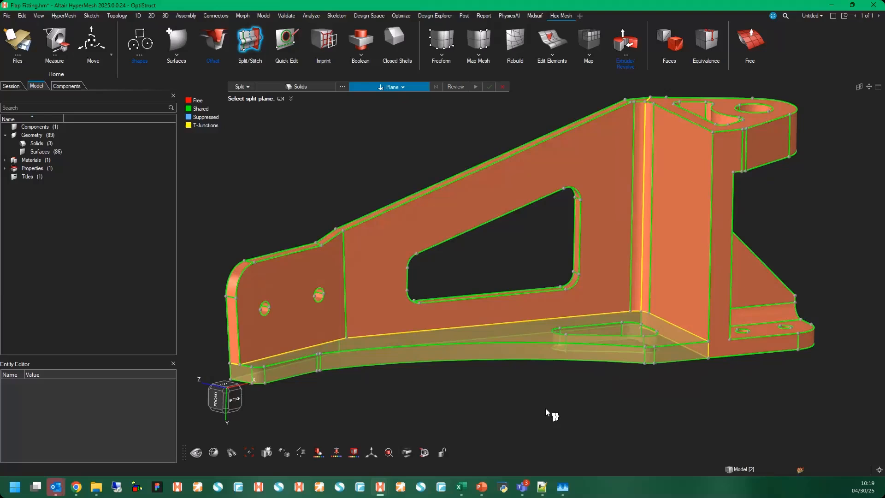
{"action": "scroll", "coordinate": [546, 408], "scroll_direction": "up", "scroll_amount": 1}
{"action": "middle_click_drag", "start_coordinate": [546, 408], "coordinate": [535, 331]}
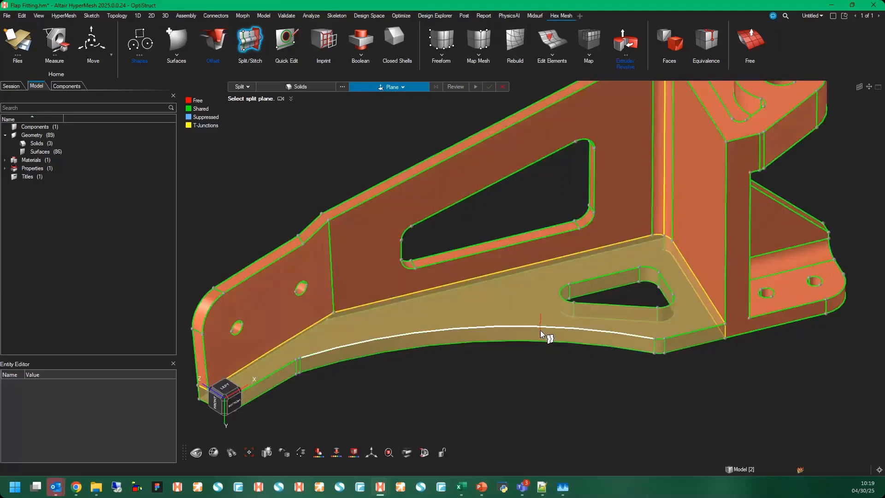
{"action": "middle_click_drag", "start_coordinate": [599, 370], "coordinate": [609, 349]}
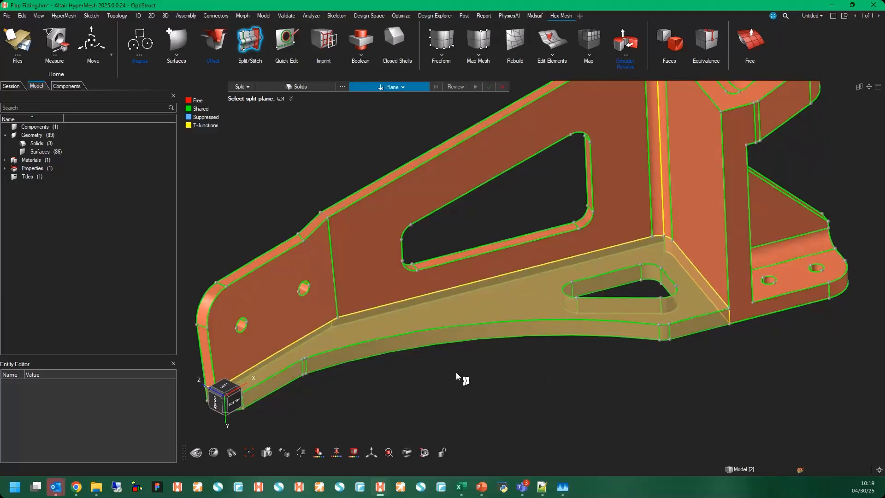
{"action": "middle_click_drag", "start_coordinate": [456, 372], "coordinate": [402, 394]}
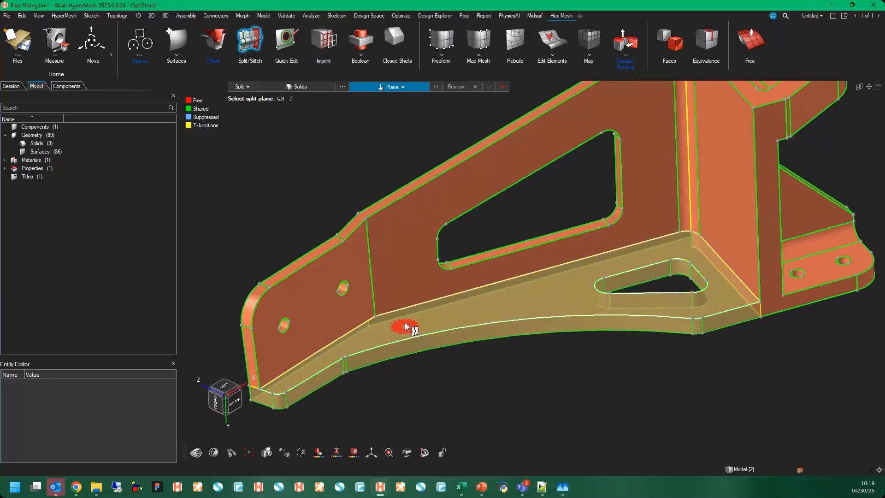
{"action": "right_click_drag", "start_coordinate": [456, 221], "coordinate": [532, 313]}
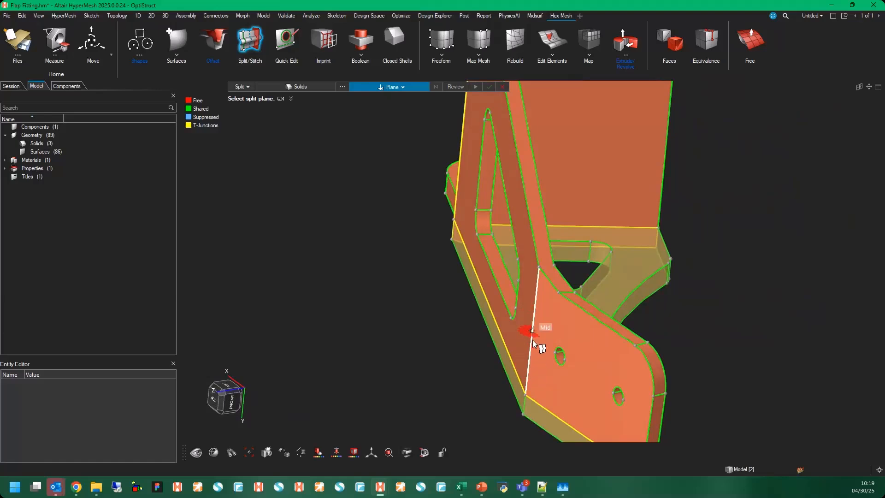
{"action": "right_click_drag", "start_coordinate": [528, 337], "coordinate": [520, 372]}
{"action": "middle_click_drag", "start_coordinate": [520, 372], "coordinate": [516, 351]}
{"action": "left_click", "coordinate": [501, 225]}
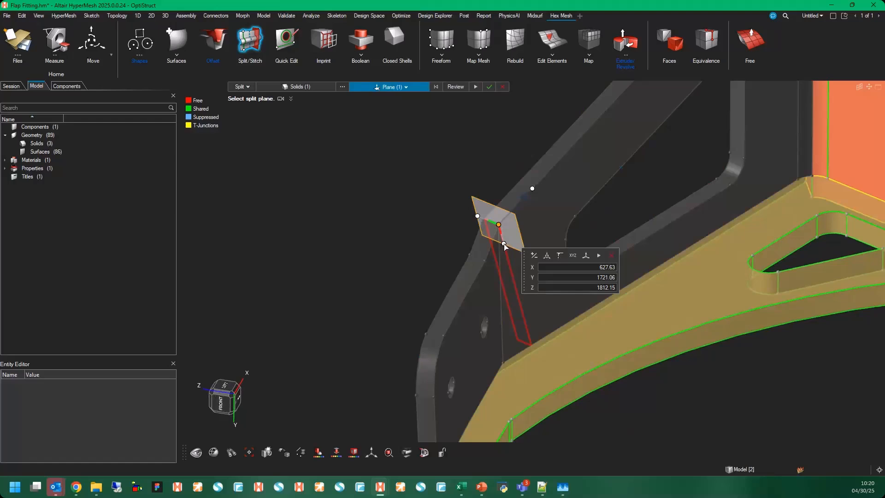
Step: Align the split plane through the bend line's lower endpoint and the matching edge on the web's opposite face, and split the solid
{"action": "left_click_drag", "start_coordinate": [505, 244], "coordinate": [503, 366]}
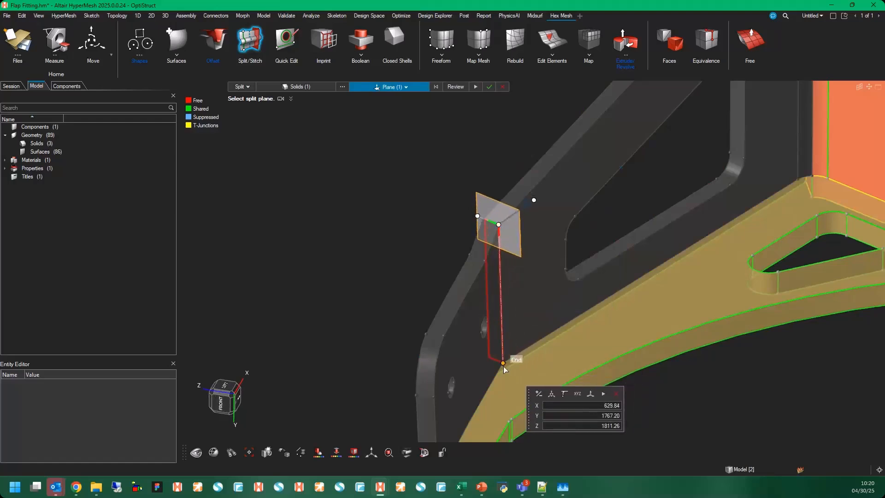
{"action": "middle_click_drag", "start_coordinate": [493, 320], "coordinate": [548, 317]}
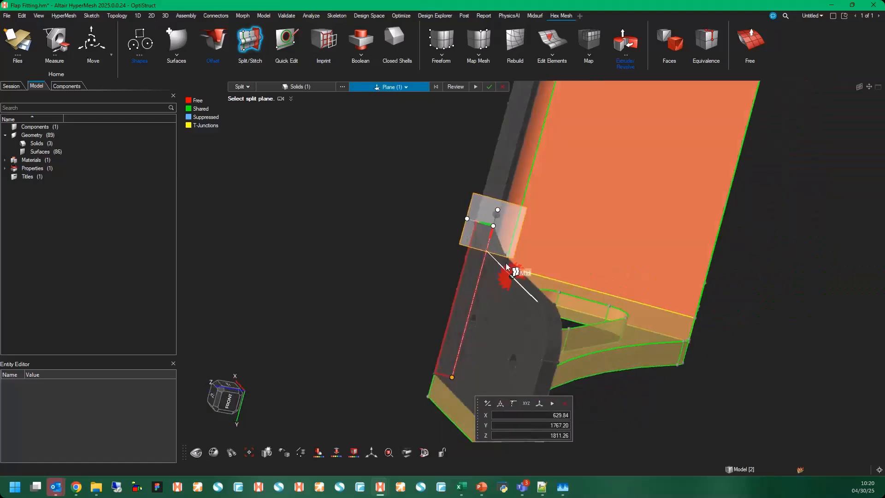
{"action": "left_click_drag", "start_coordinate": [467, 220], "coordinate": [458, 288]}
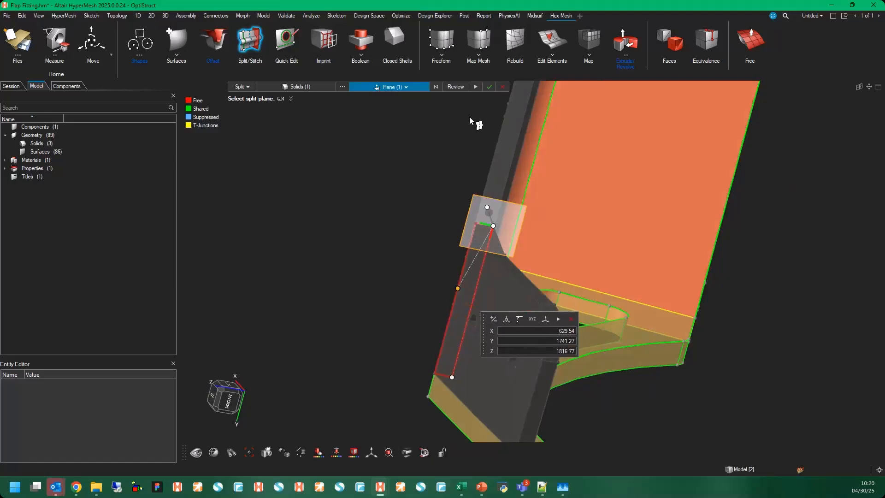
{"action": "left_click", "coordinate": [475, 87]}
Step: Isolate the solid that carries the upright, the upper lug and the triangular gusset
{"action": "middle_click_drag", "start_coordinate": [496, 272], "coordinate": [608, 332]}
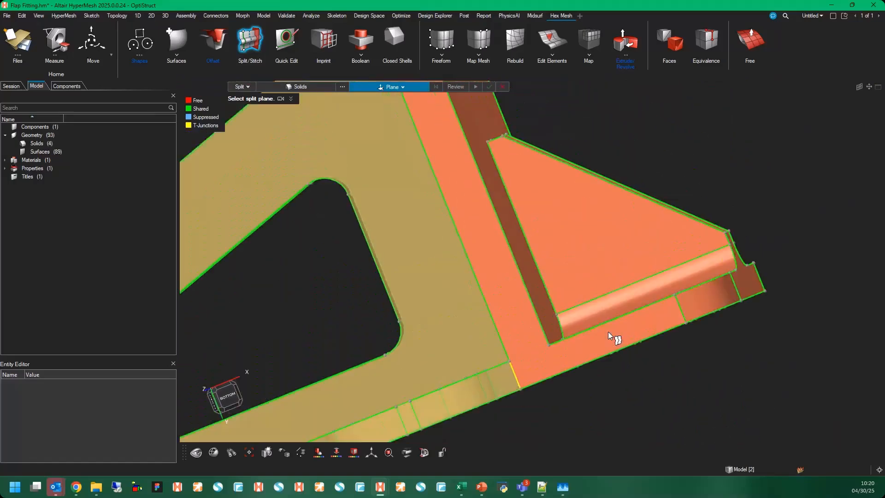
{"action": "middle_click_drag", "start_coordinate": [609, 335], "coordinate": [463, 202]}
{"action": "left_click", "coordinate": [290, 87]}
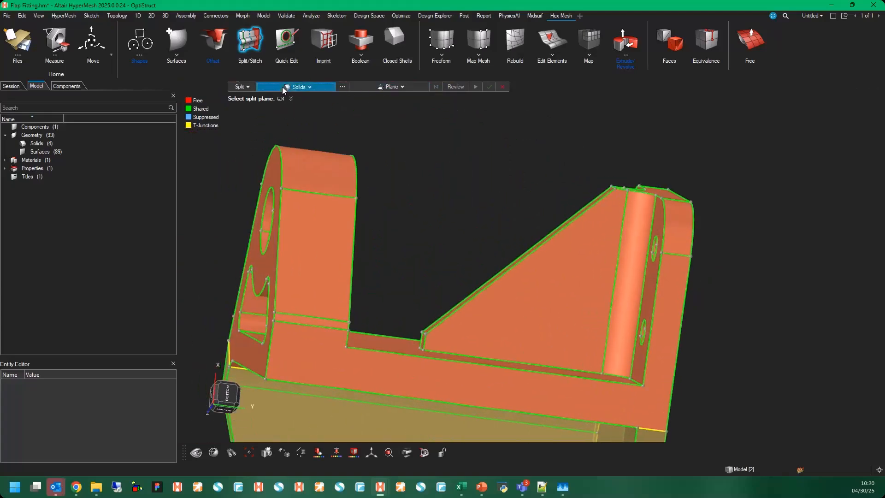
{"action": "left_click", "coordinate": [322, 297]}
{"action": "key", "text": "i"}
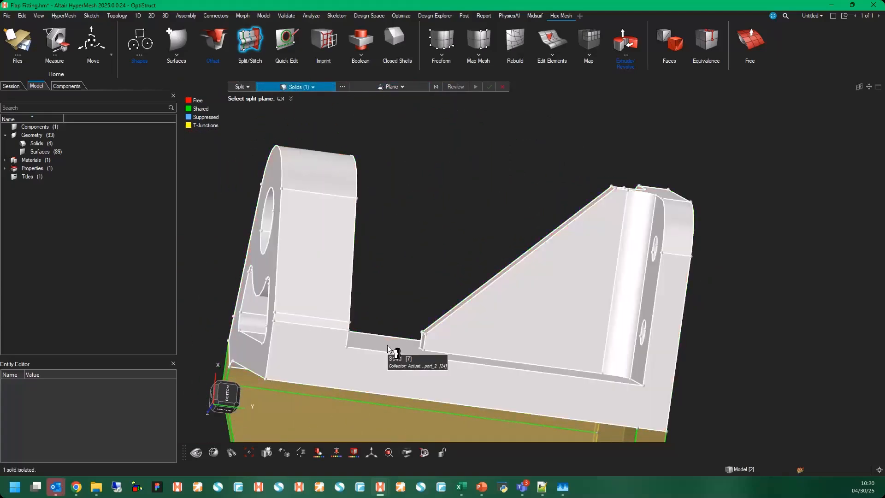
{"action": "left_click", "coordinate": [736, 340]}
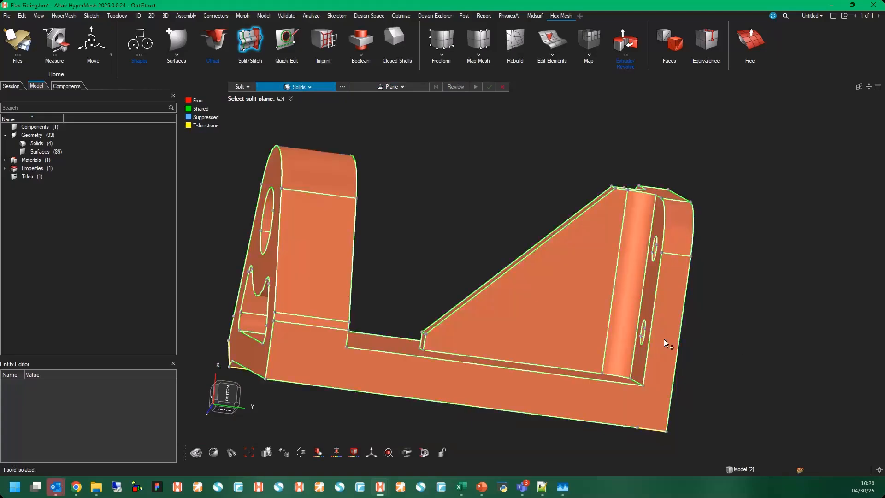
{"action": "key", "text": "b"}
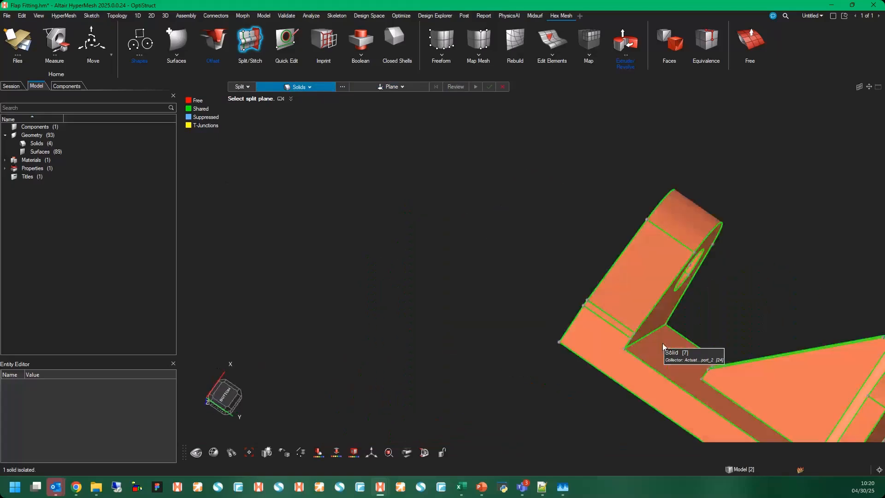
Step: Split the upper lug from the upright with a plane on its inner face, and divide the lug with a plane at its pocket floor
{"action": "left_click", "coordinate": [390, 88]}
{"action": "left_click", "coordinate": [541, 340]}
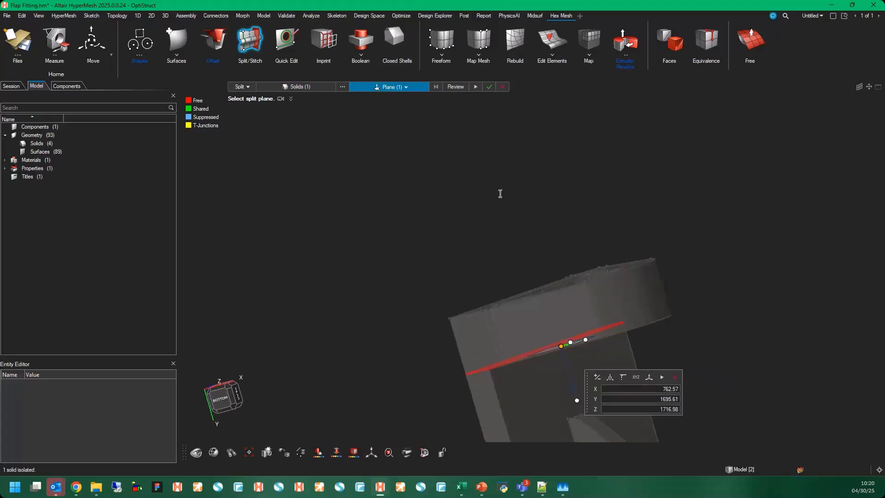
{"action": "left_click", "coordinate": [479, 90]}
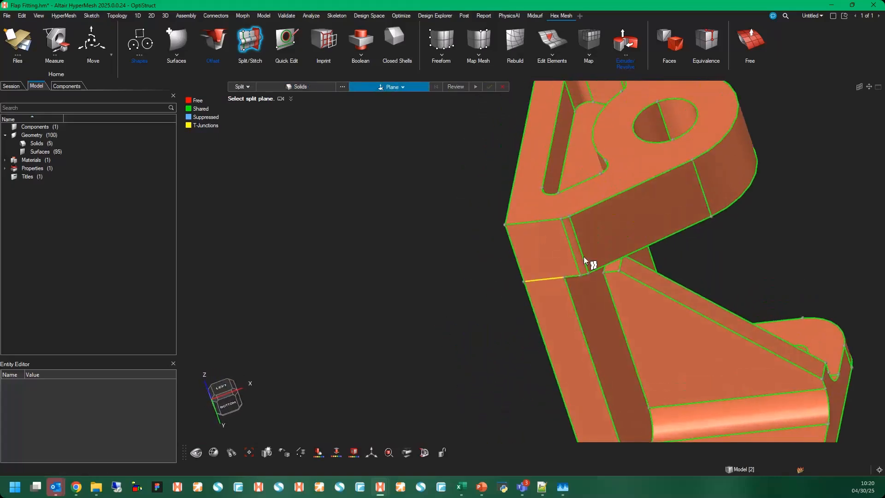
{"action": "left_click", "coordinate": [595, 181]}
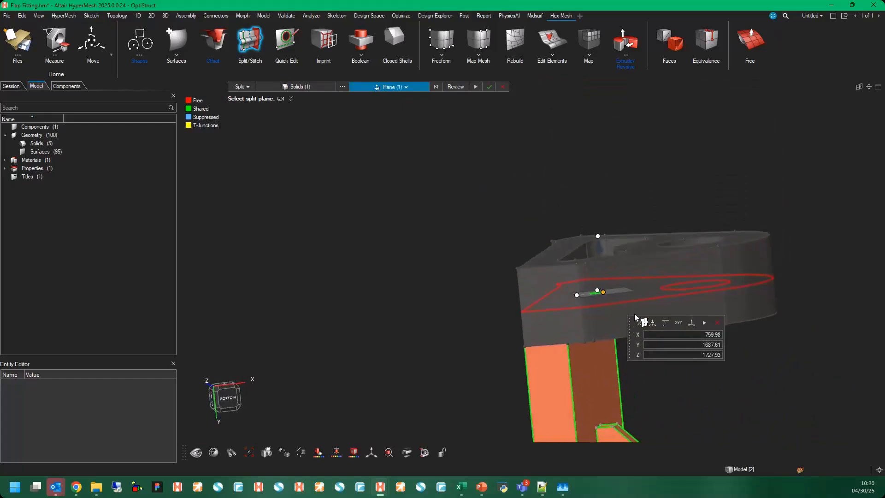
{"action": "left_click", "coordinate": [476, 87]}
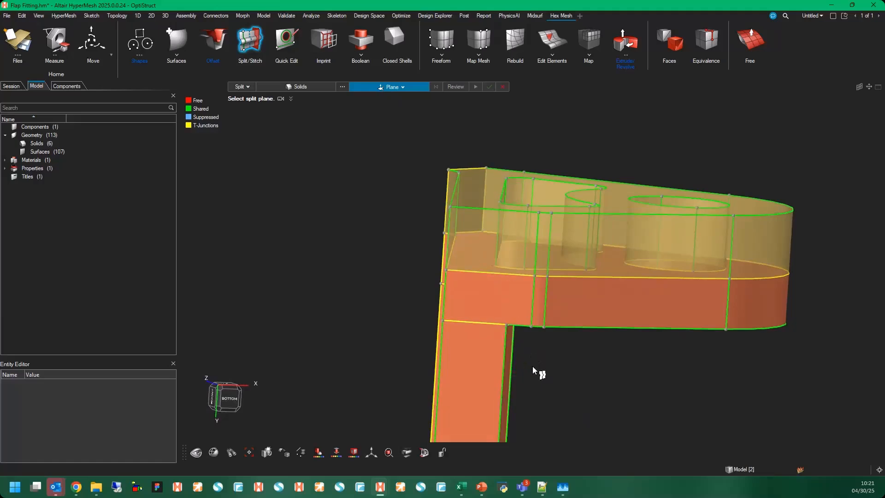
Step: Trim the side face of the lug's floor slab with a vertical line from the upright's corner to the pocket-floor edge
{"action": "middle_click_drag", "start_coordinate": [533, 366], "coordinate": [536, 378]}
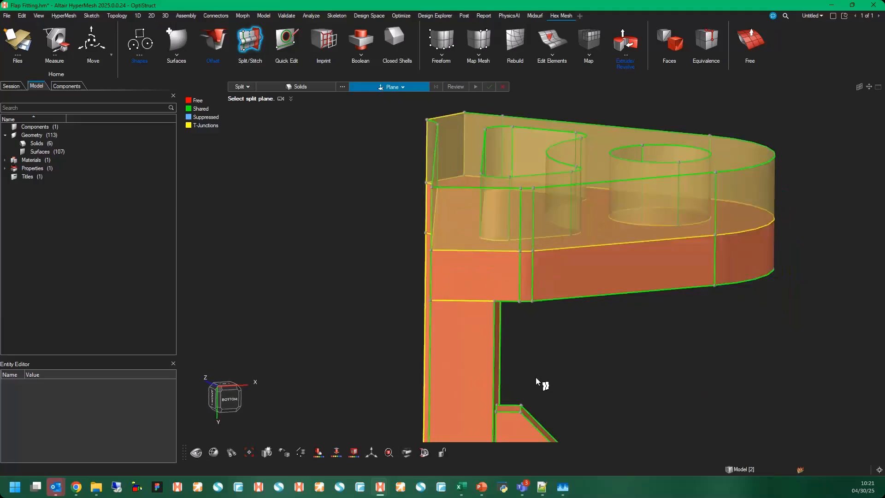
{"action": "middle_click_drag", "start_coordinate": [508, 290], "coordinate": [508, 300]}
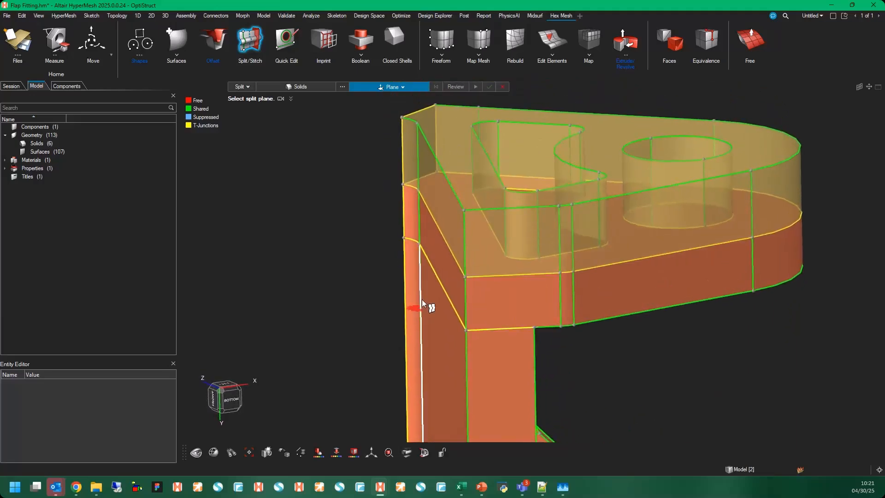
{"action": "left_click", "coordinate": [316, 88]}
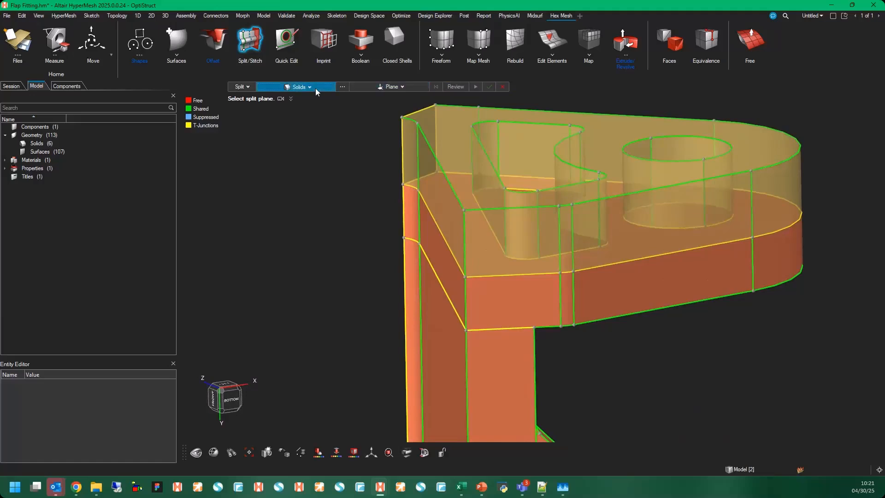
{"action": "left_click", "coordinate": [241, 88]}
{"action": "left_click", "coordinate": [248, 96]}
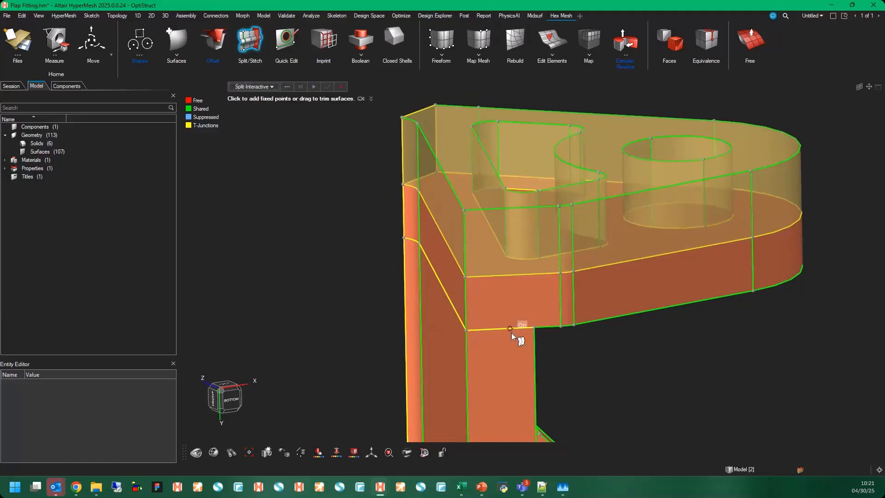
{"action": "left_click_drag", "start_coordinate": [534, 327], "coordinate": [518, 258]}
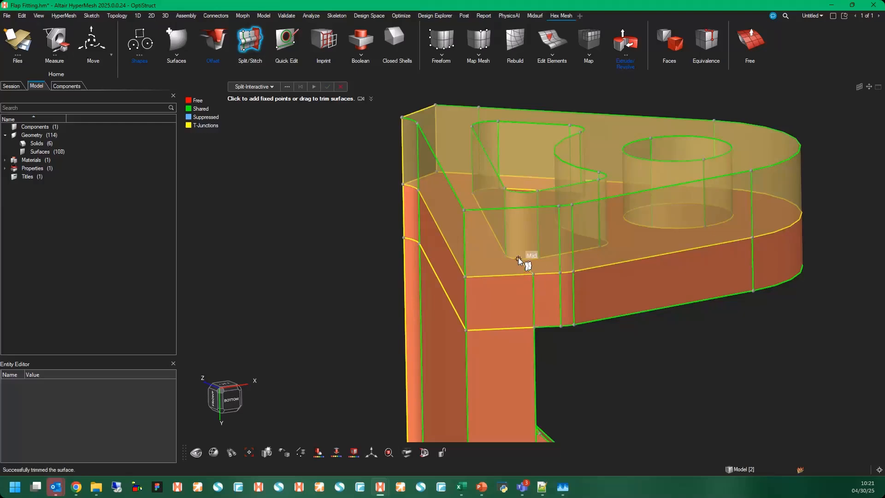
Step: Trim the lug's pocket-floor face from the outer edge above the upright on the opposite side to the pocket's corner arc
{"action": "mouse_move", "coordinate": [544, 314]}
{"action": "middle_mouse_down"}
{"action": "mouse_move", "coordinate": [551, 318]}
{"action": "mouse_move", "coordinate": [521, 323]}
{"action": "mouse_move", "coordinate": [530, 334]}
{"action": "mouse_move", "coordinate": [543, 326]}
{"action": "middle_mouse_up"}
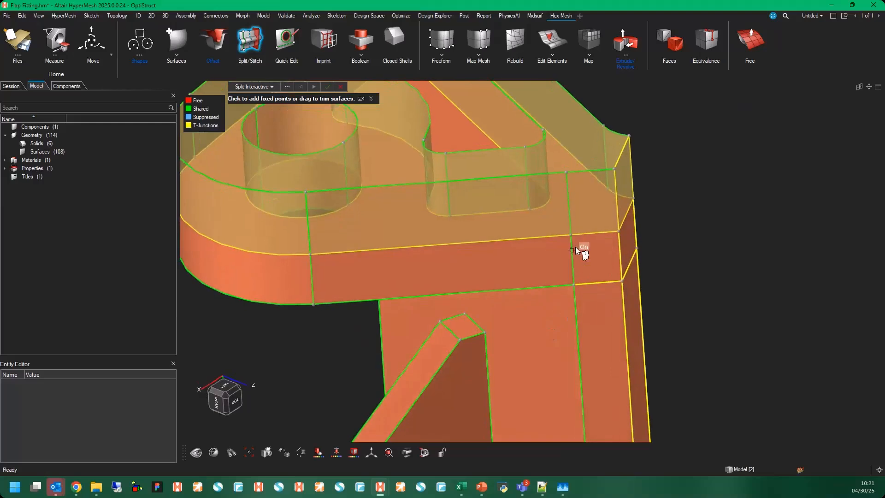
{"action": "left_click", "coordinate": [571, 235]}
{"action": "left_click", "coordinate": [546, 202]}
{"action": "scroll", "coordinate": [583, 316], "scroll_direction": "down", "scroll_amount": 5}
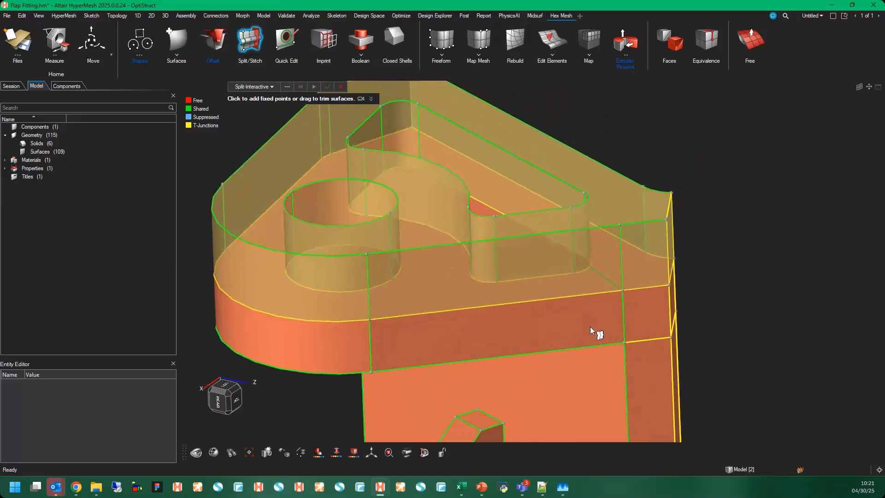
{"action": "middle_click_drag", "start_coordinate": [596, 265], "coordinate": [508, 159]}
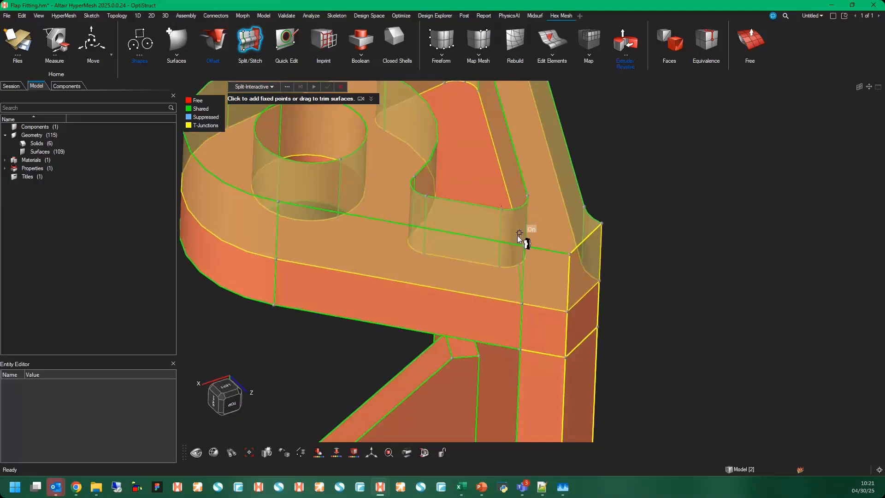
{"action": "middle_click_drag", "start_coordinate": [520, 234], "coordinate": [502, 318]}
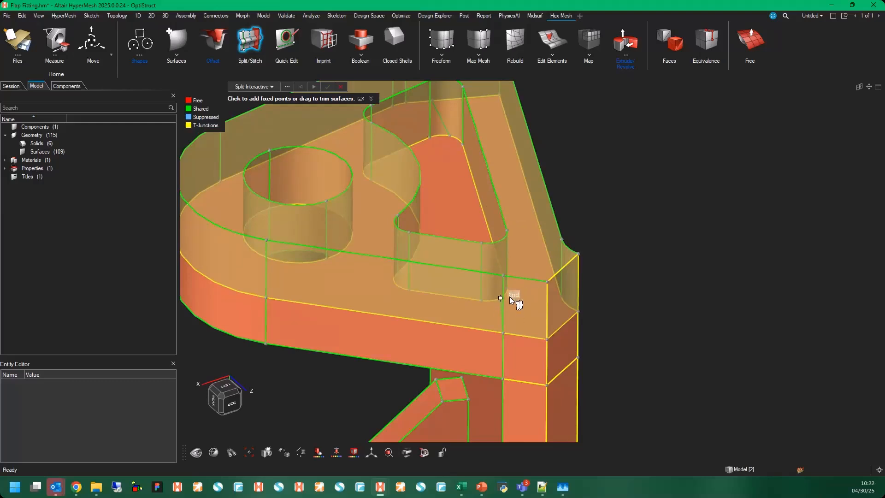
{"action": "mouse_move", "coordinate": [510, 297]}
{"action": "middle_mouse_down"}
{"action": "mouse_move", "coordinate": [486, 201]}
{"action": "mouse_move", "coordinate": [488, 270]}
{"action": "mouse_move", "coordinate": [507, 228]}
{"action": "mouse_move", "coordinate": [466, 290]}
{"action": "mouse_move", "coordinate": [491, 302]}
{"action": "mouse_move", "coordinate": [471, 276]}
{"action": "middle_mouse_up"}
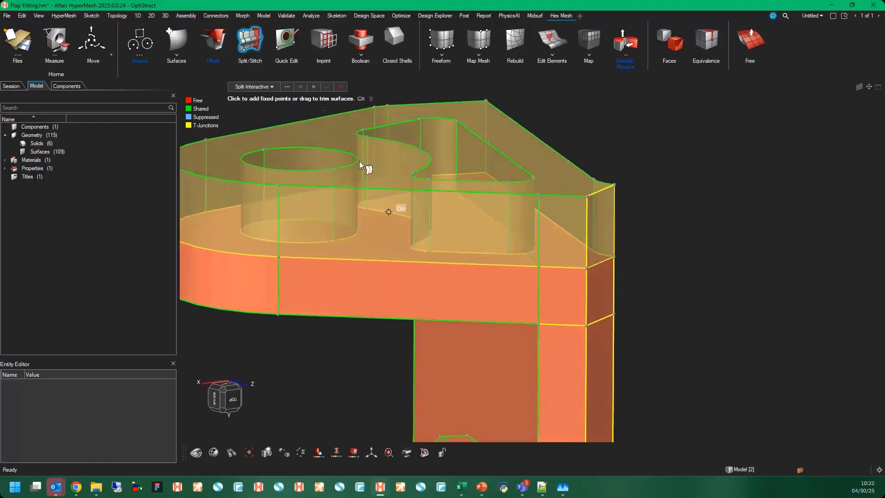
Step: Set up a solid split by bounding lines and pick the trim lines on one side of the lug's floor slab
{"action": "left_click", "coordinate": [260, 87]}
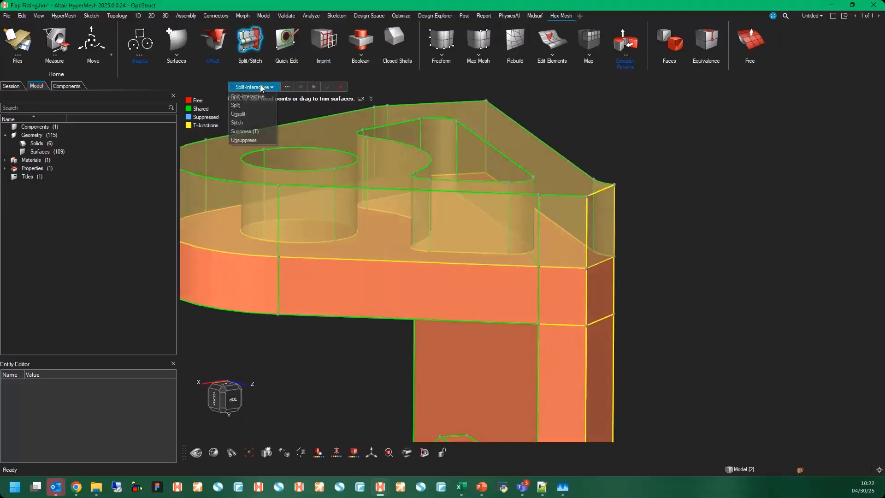
{"action": "left_click", "coordinate": [245, 105]}
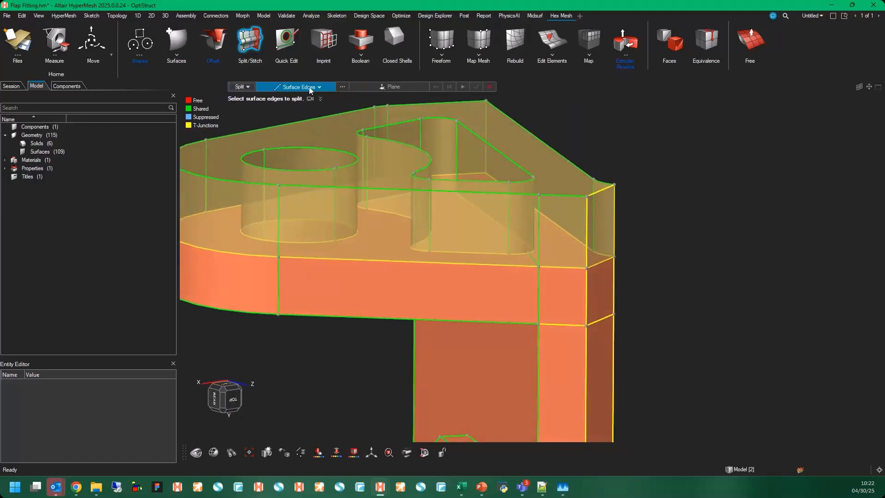
{"action": "key", "text": "Tab"}
{"action": "key", "text": "Tab"}
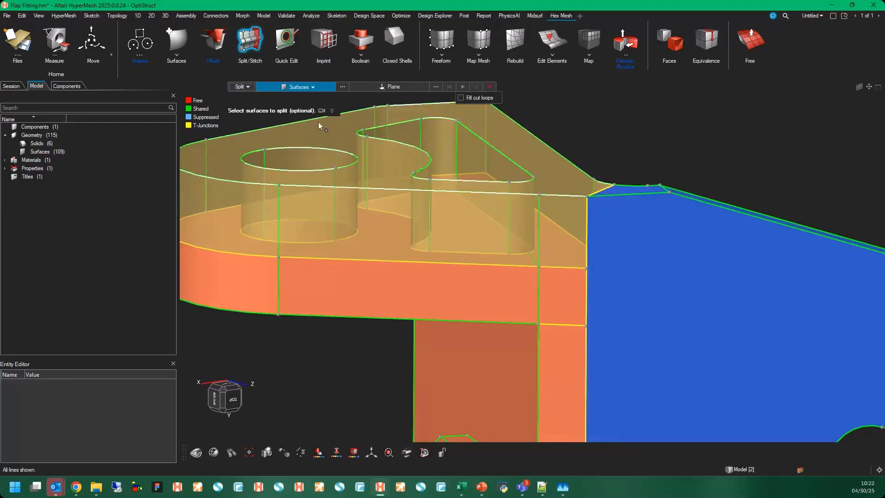
{"action": "left_click", "coordinate": [402, 87]}
{"action": "left_click", "coordinate": [402, 88]}
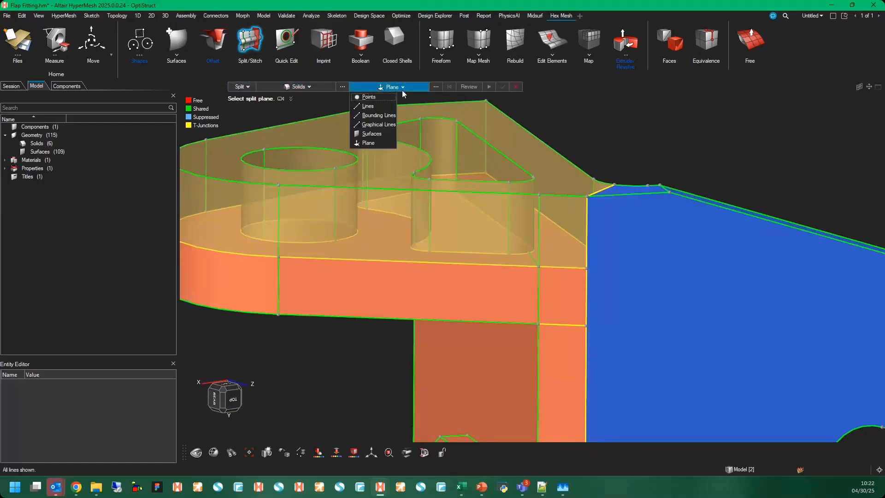
{"action": "left_click", "coordinate": [382, 115]}
{"action": "middle_click_drag", "start_coordinate": [570, 320], "coordinate": [544, 273]}
{"action": "scroll", "coordinate": [538, 273], "scroll_direction": "up", "scroll_amount": 5}
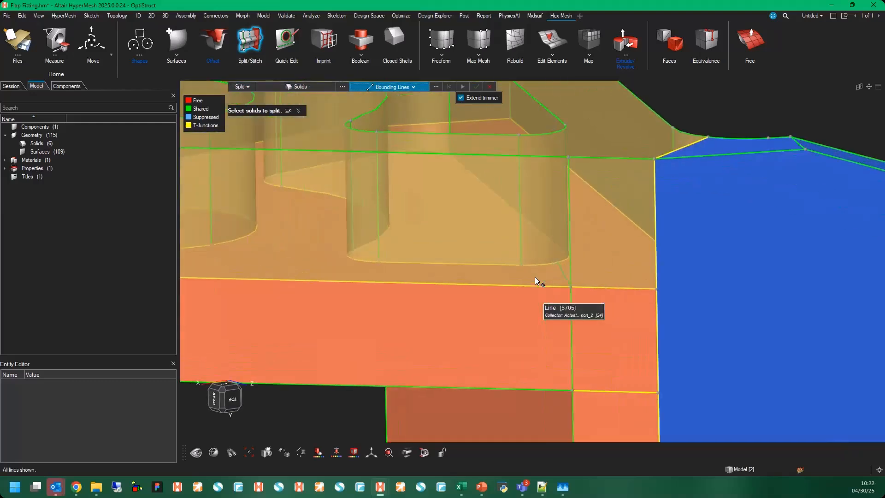
{"action": "scroll", "coordinate": [579, 271], "scroll_direction": "down", "scroll_amount": 3}
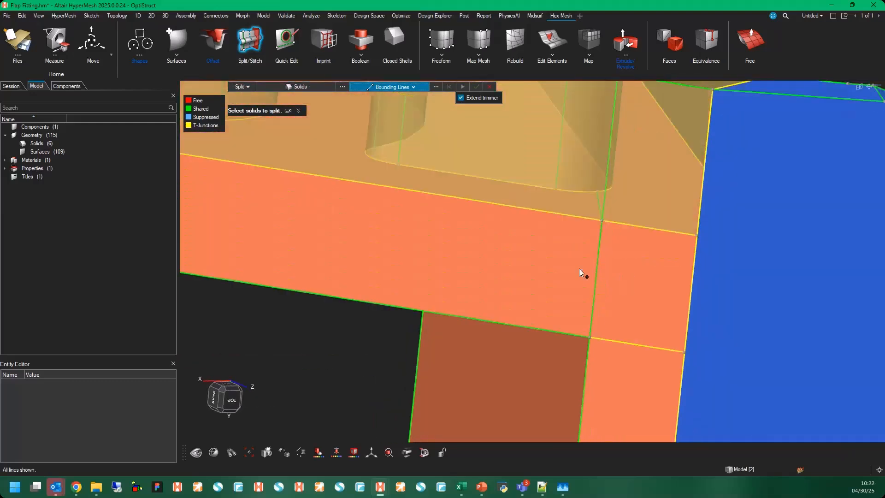
{"action": "left_click", "coordinate": [585, 237]}
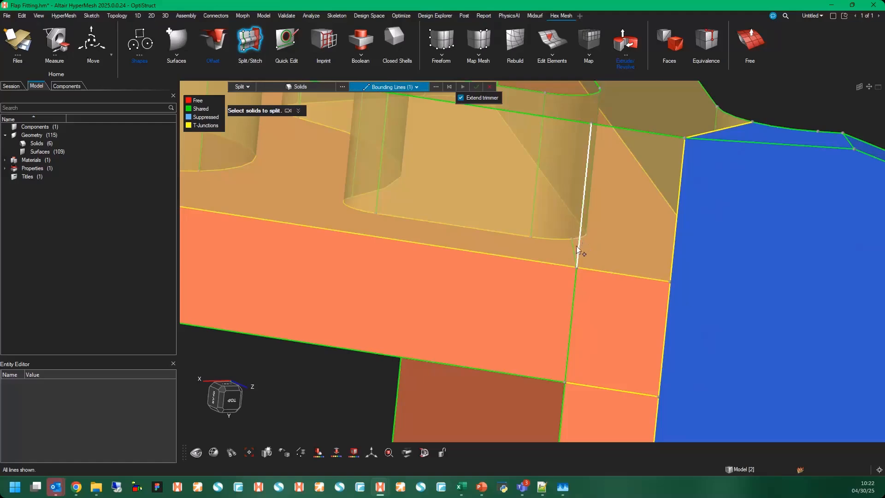
{"action": "left_click", "coordinate": [574, 220]}
{"action": "left_click", "coordinate": [573, 291]}
Step: Add the vertical and pocket-floor trim lines on the slab's opposite side to the bounding lines
{"action": "middle_click_drag", "start_coordinate": [575, 312], "coordinate": [577, 241]}
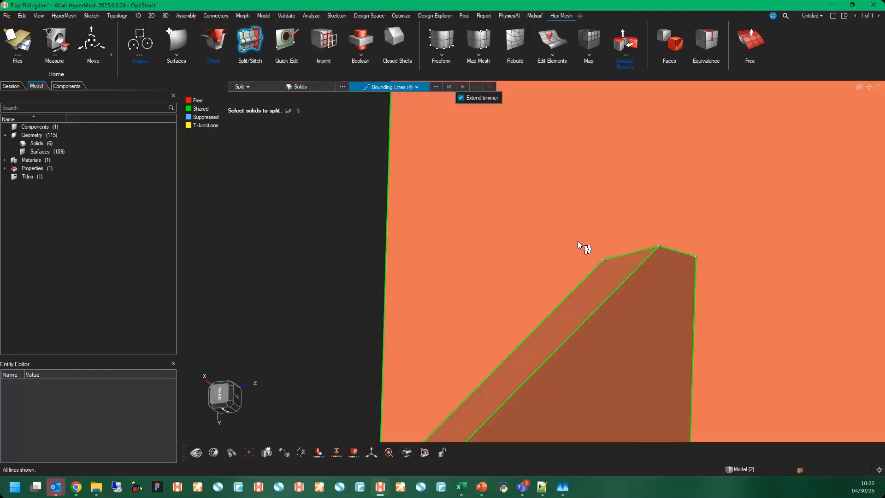
{"action": "right_click_drag", "start_coordinate": [578, 240], "coordinate": [569, 196]}
{"action": "left_click", "coordinate": [572, 174]}
{"action": "middle_click_drag", "start_coordinate": [572, 174], "coordinate": [484, 316]}
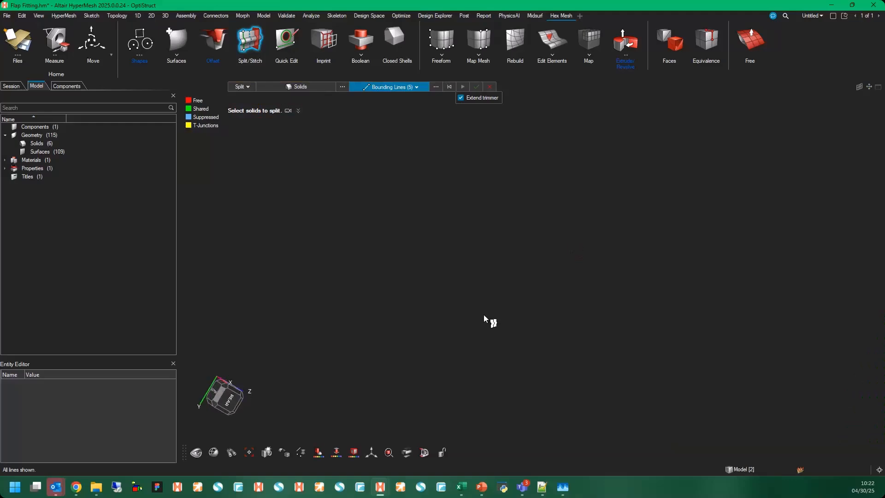
{"action": "middle_click_drag", "start_coordinate": [435, 425], "coordinate": [493, 380]}
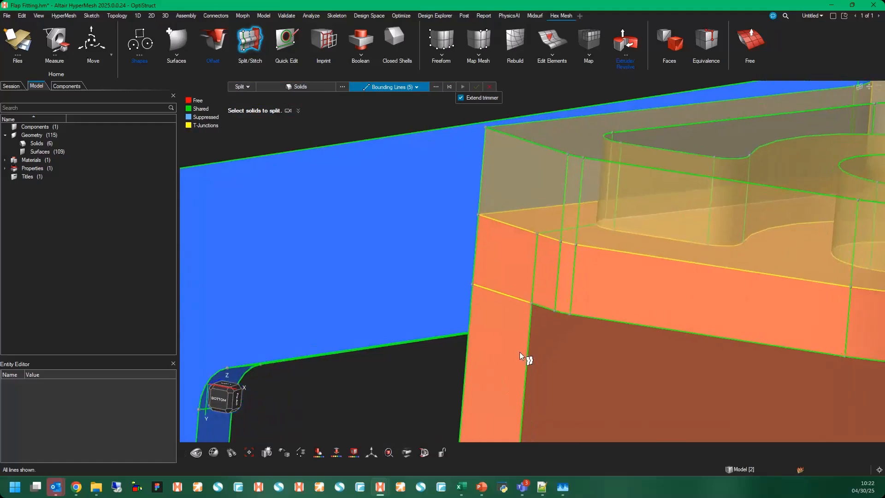
{"action": "left_click", "coordinate": [557, 239]}
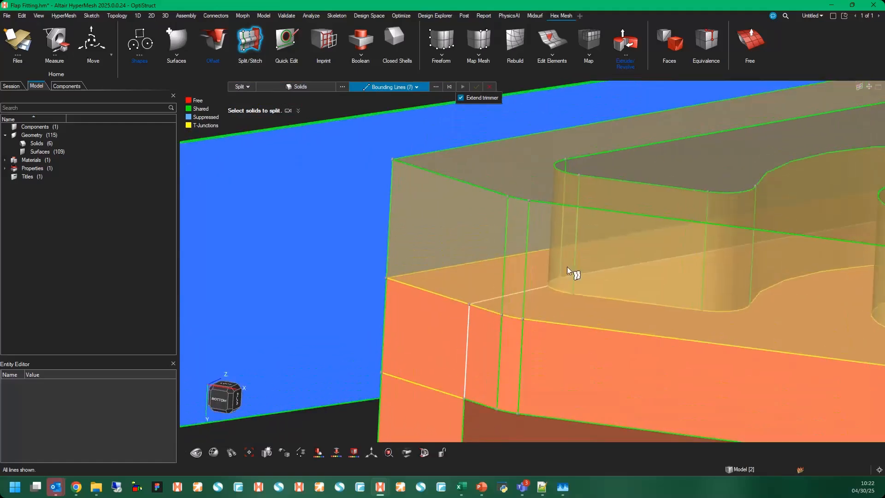
{"action": "left_click", "coordinate": [554, 279]}
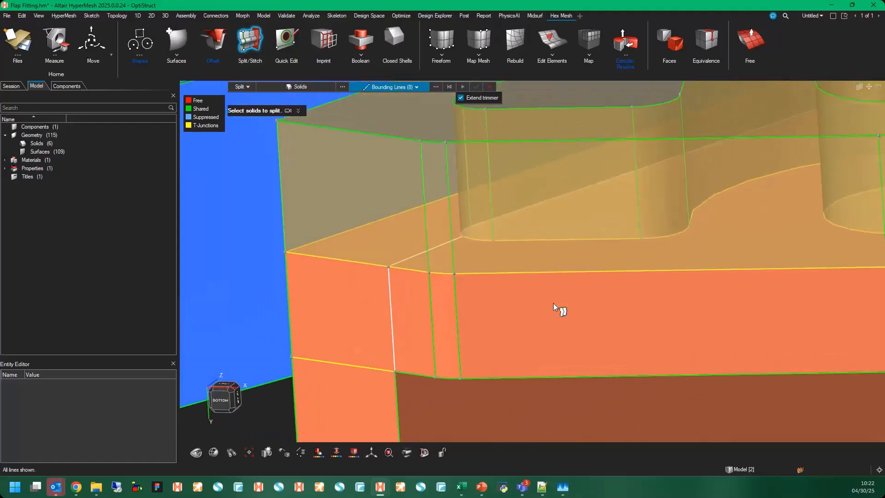
Step: Try to split the lug's floor slab at the bounding lines with Extend trimmer turned off, and undo the split
{"action": "left_click", "coordinate": [540, 354]}
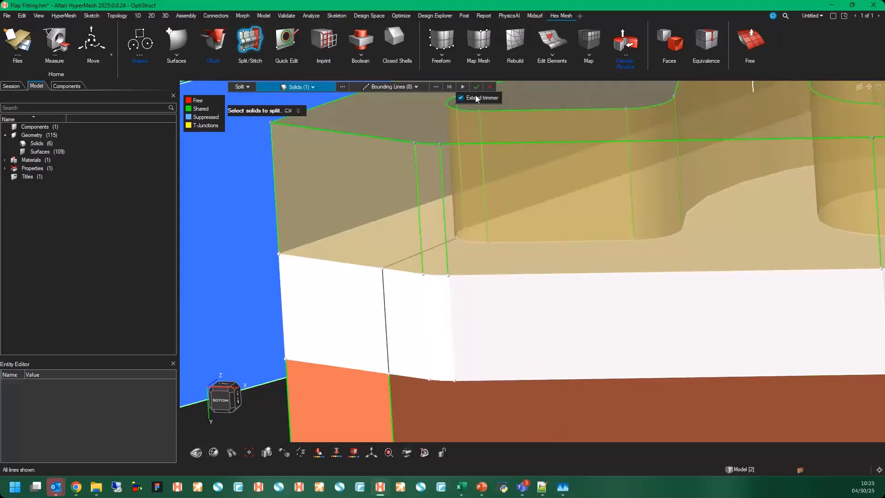
{"action": "left_click", "coordinate": [461, 98]}
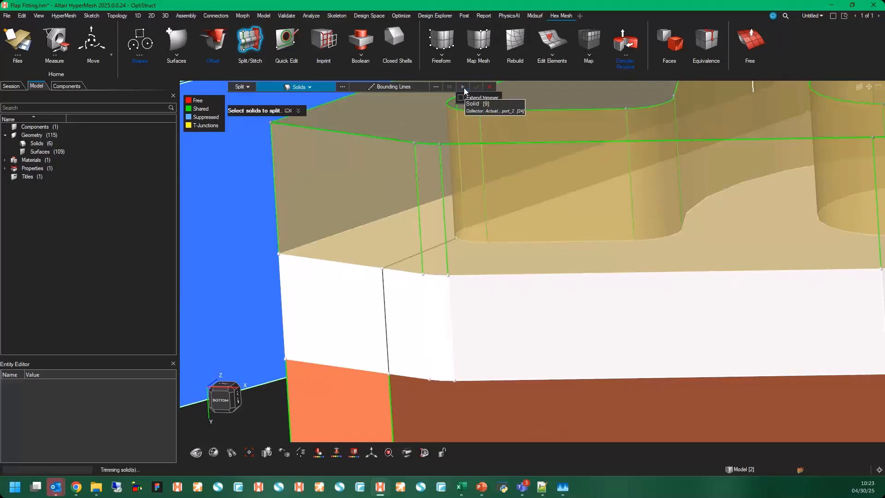
{"action": "left_click", "coordinate": [464, 88]}
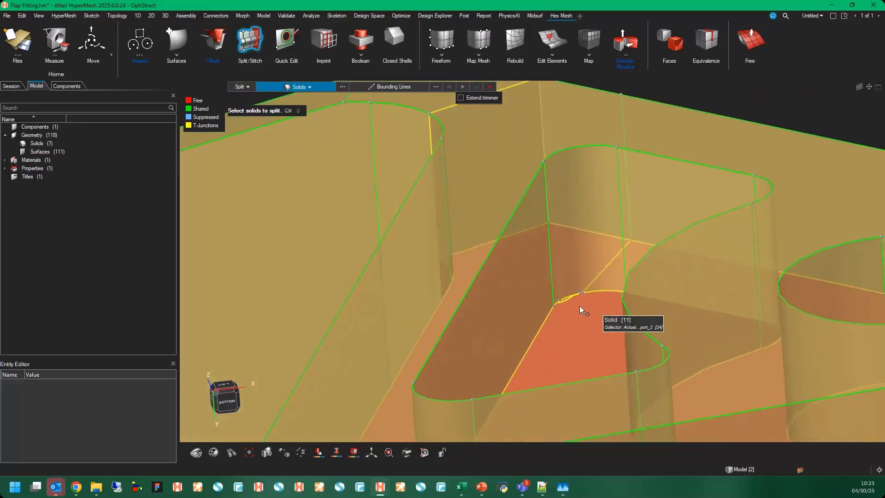
{"action": "left_click", "coordinate": [580, 306]}
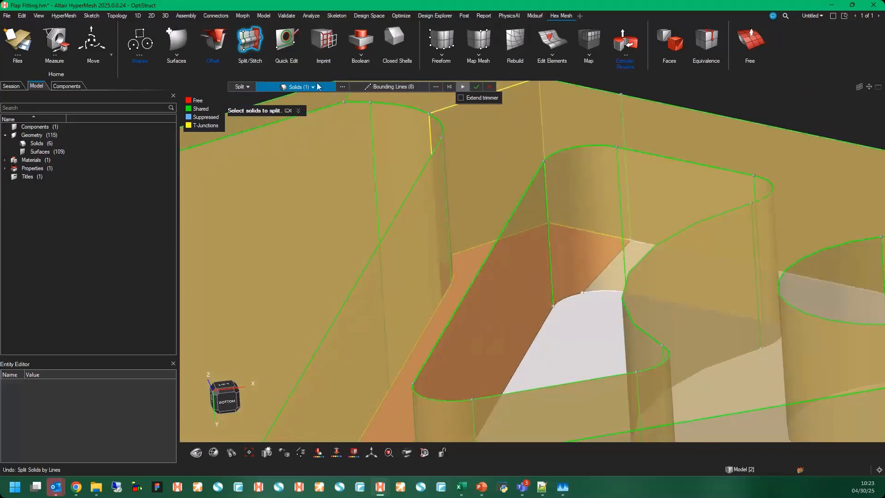
Step: Remove the trim line at the far pocket corner and redraw it interactively between the slab's outer edge and the pocket's corner arc
{"action": "left_click", "coordinate": [243, 88]}
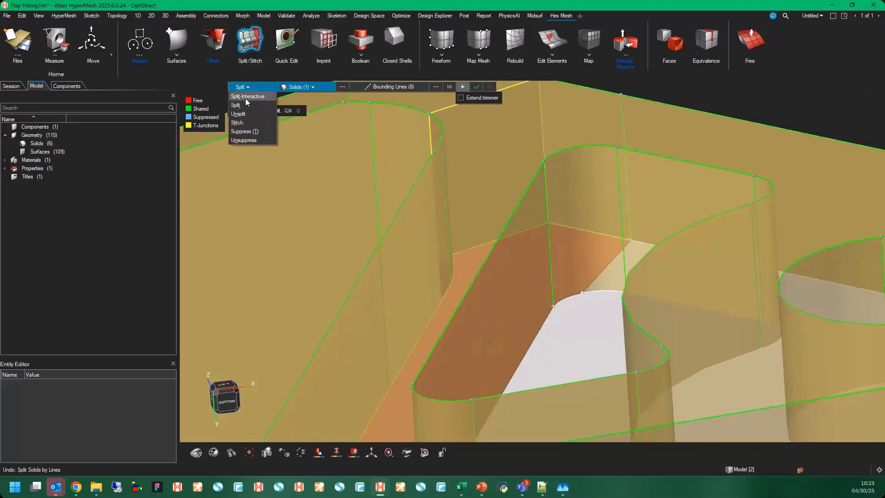
{"action": "left_click", "coordinate": [245, 98]}
{"action": "left_click", "coordinate": [600, 275], "text": "shift"}
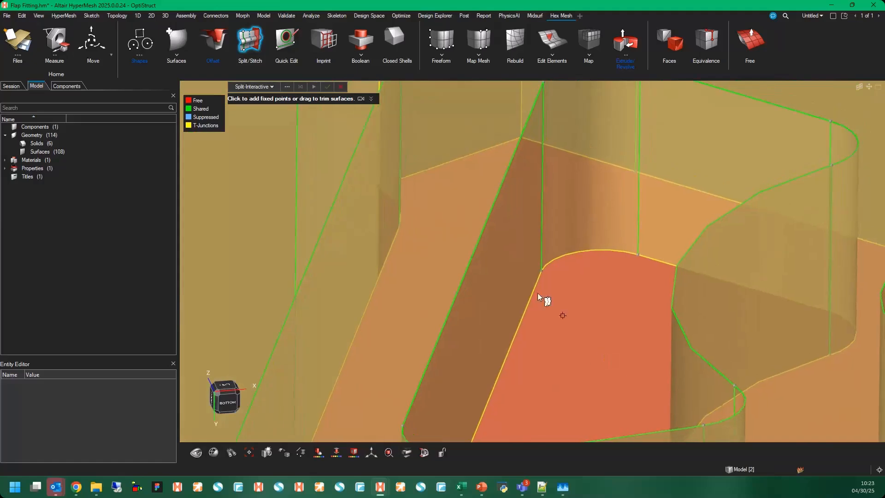
{"action": "left_click", "coordinate": [634, 171]}
{"action": "left_click", "coordinate": [580, 252]}
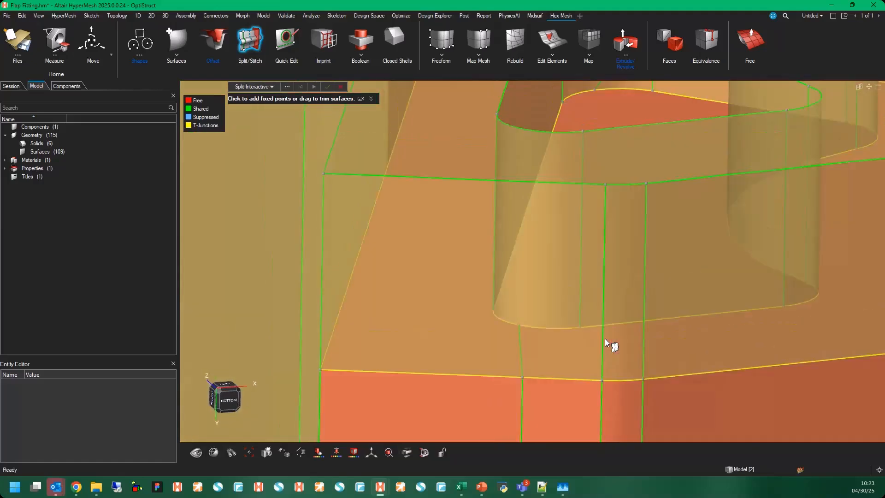
Step: Select the lug's floor slab as the solid for a split by lines, and isolate it
{"action": "left_click", "coordinate": [261, 87]}
{"action": "left_click", "coordinate": [256, 107]}
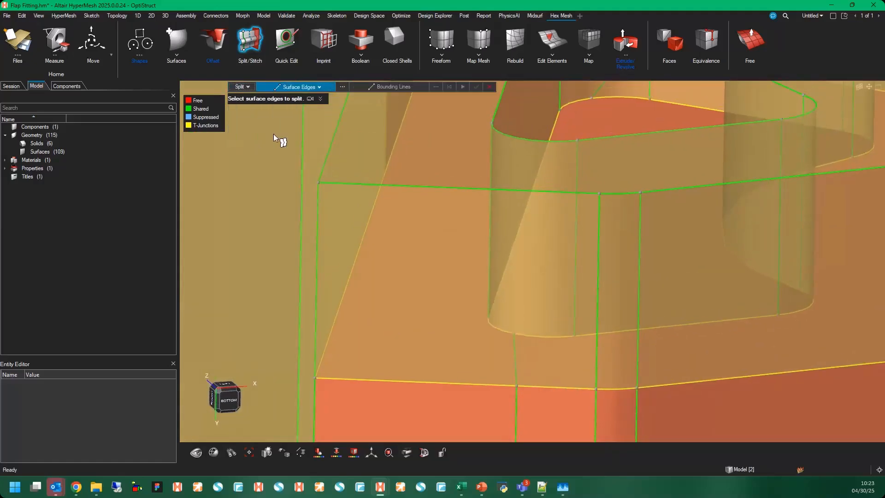
{"action": "key", "text": "l"}
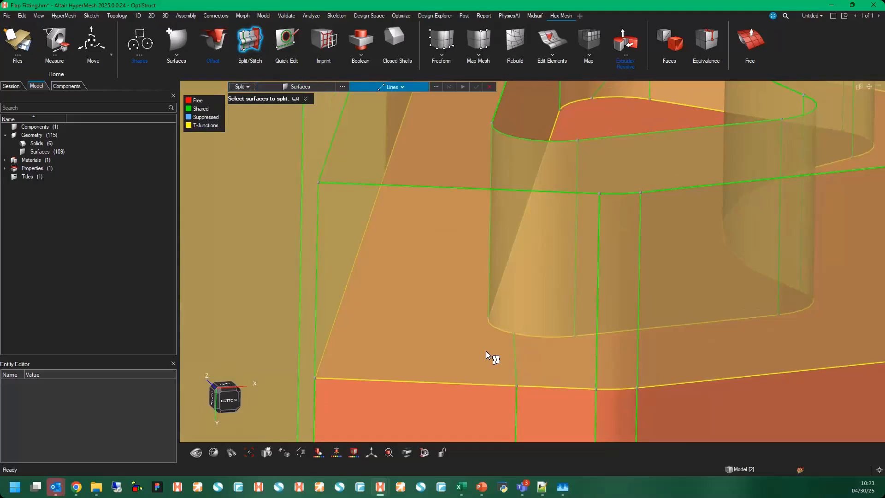
{"action": "left_click", "coordinate": [311, 86]}
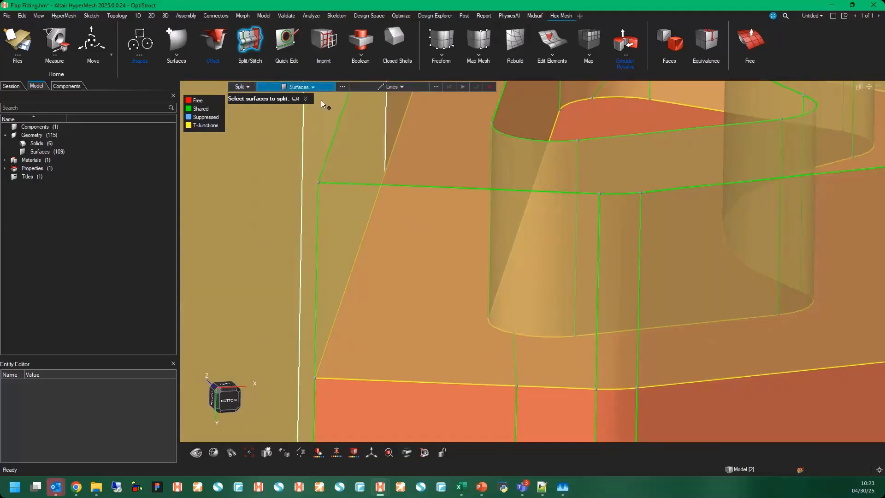
{"action": "left_click", "coordinate": [322, 105]}
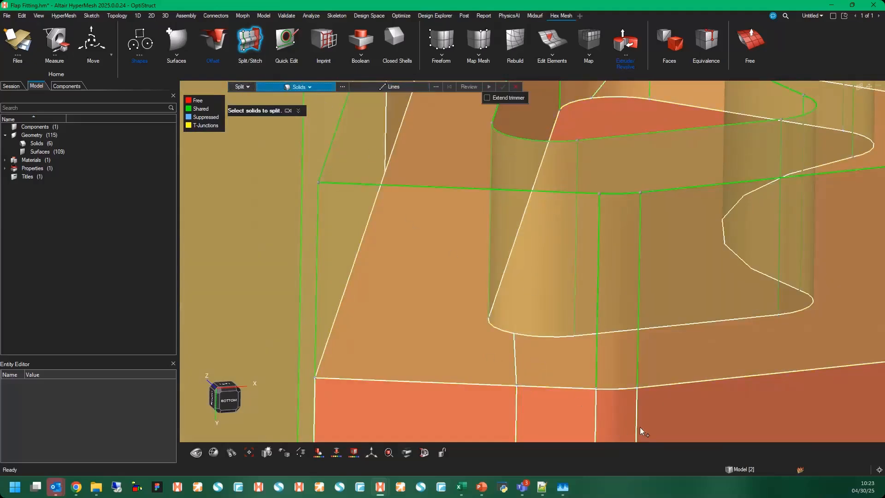
{"action": "middle_click_drag", "start_coordinate": [645, 428], "coordinate": [646, 426]}
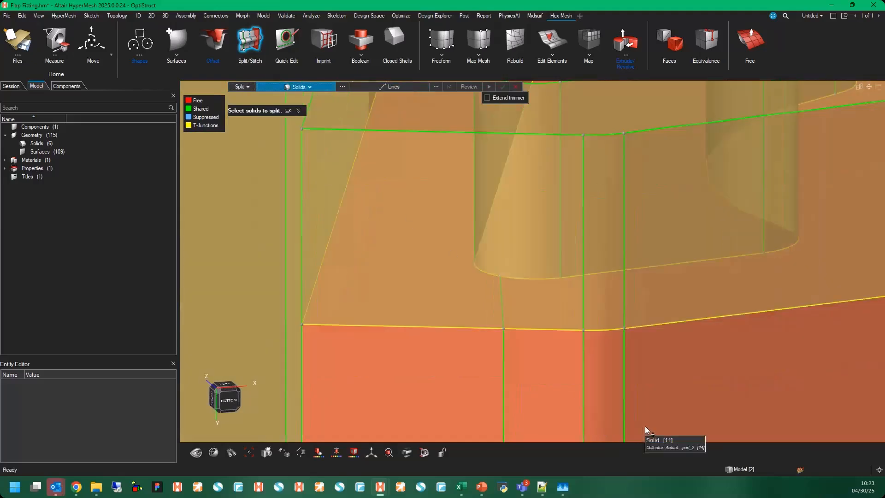
{"action": "left_click", "coordinate": [654, 385]}
{"action": "middle_click_drag", "start_coordinate": [580, 398], "coordinate": [583, 403]}
{"action": "key", "text": "i"}
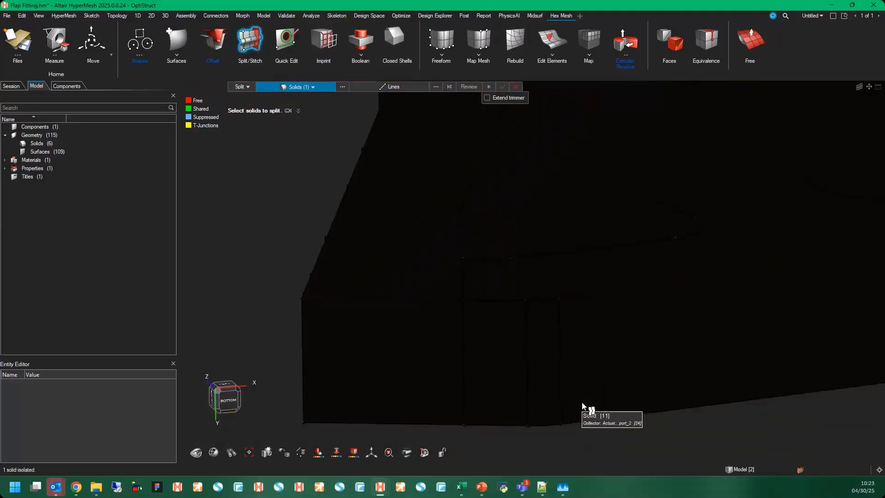
{"action": "left_click", "coordinate": [400, 90]}
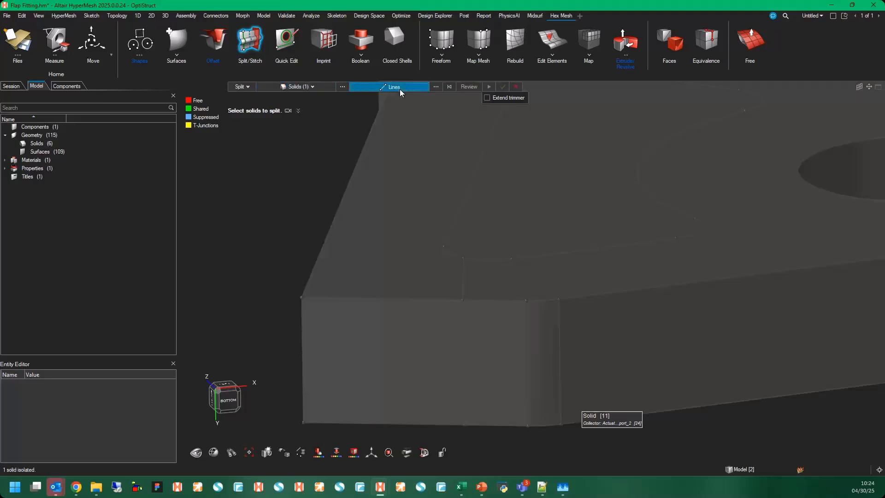
{"action": "middle_click_drag", "start_coordinate": [485, 264], "coordinate": [433, 276]}
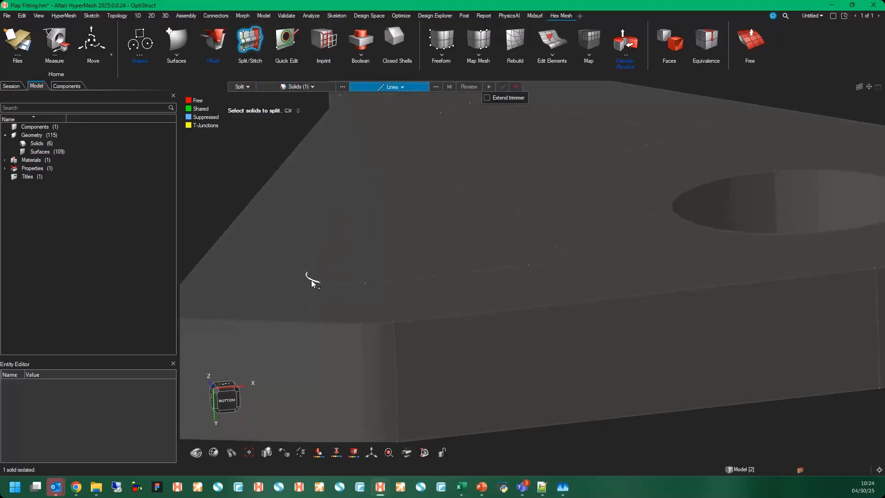
{"action": "left_click", "coordinate": [321, 255]}
{"action": "middle_click_drag", "start_coordinate": [383, 236], "coordinate": [451, 192]}
Step: Set the split trimmer to bounding lines and pick the pocket's long edge, its two corner arcs and the adjoining trim line to the slab edge
{"action": "left_click", "coordinate": [406, 88]}
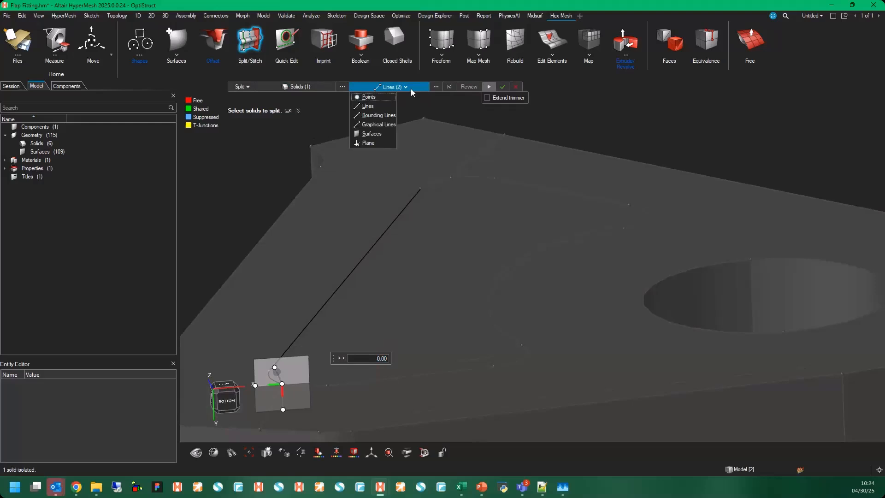
{"action": "left_click", "coordinate": [378, 116]}
{"action": "left_click", "coordinate": [276, 381]}
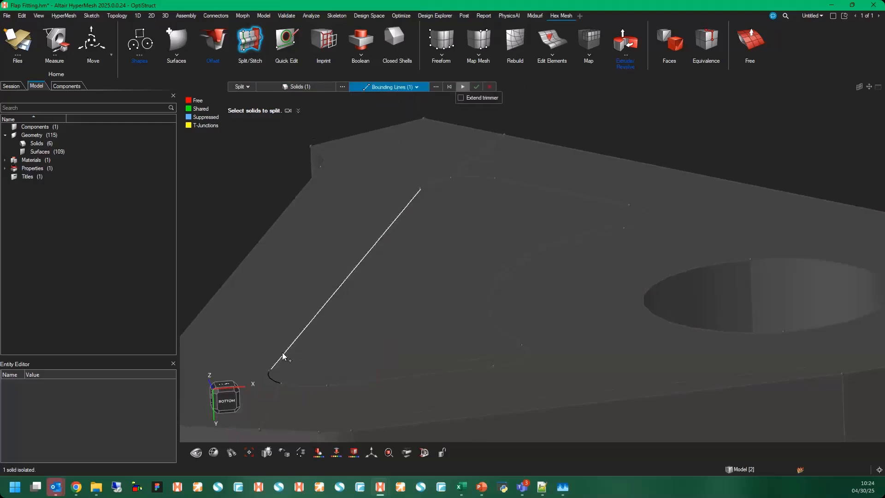
{"action": "left_click", "coordinate": [428, 196]}
{"action": "left_click", "coordinate": [441, 179]}
{"action": "left_click", "coordinate": [461, 170]}
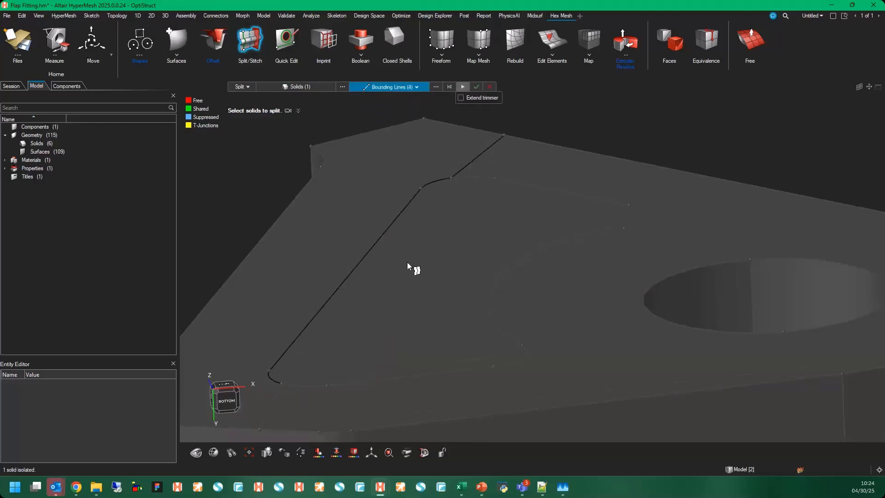
Step: Add the remaining pocket-corner trim line and the vertical trim lines on both sides of the slab to the bounding lines
{"action": "left_click", "coordinate": [277, 401]}
{"action": "middle_click_drag", "start_coordinate": [279, 430], "coordinate": [294, 350]}
{"action": "left_click", "coordinate": [282, 298]}
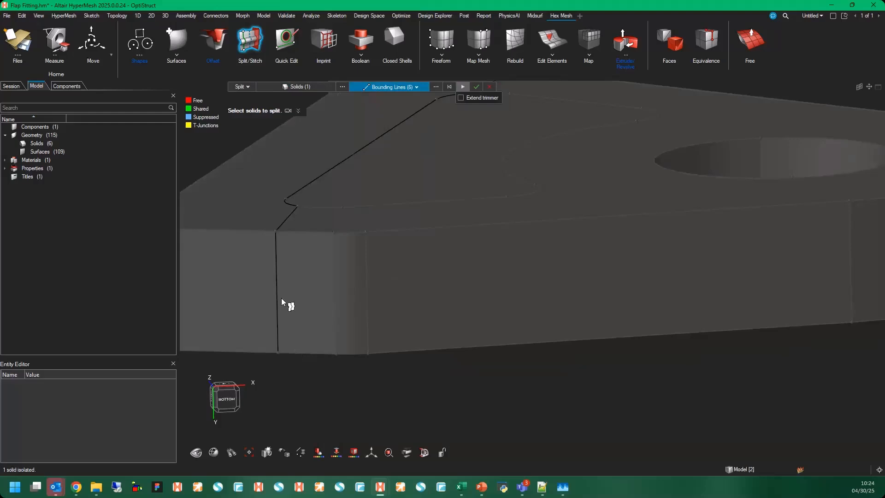
{"action": "middle_click_drag", "start_coordinate": [281, 298], "coordinate": [280, 294]}
{"action": "middle_click_drag", "start_coordinate": [326, 320], "coordinate": [393, 339]}
{"action": "left_click", "coordinate": [364, 336]}
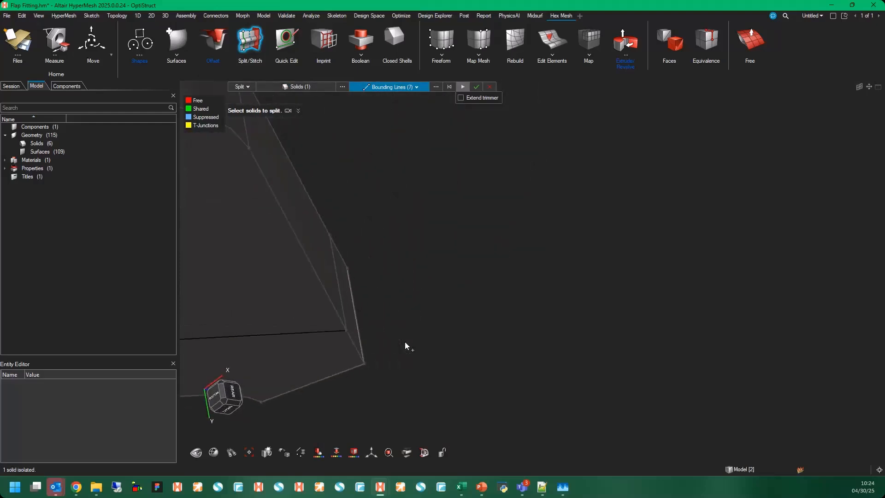
{"action": "left_click", "coordinate": [391, 301]}
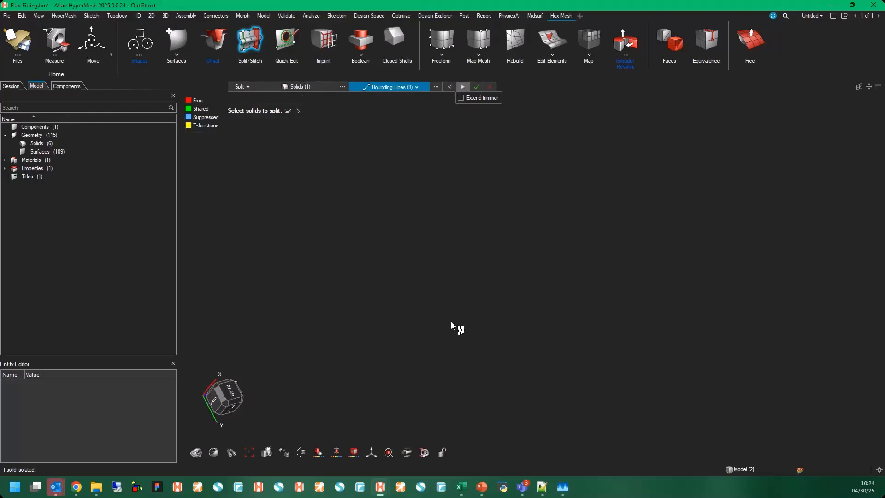
Step: Split the lug's floor slab at the selected bounding lines with Extend trimmer off
{"action": "left_click", "coordinate": [392, 452]}
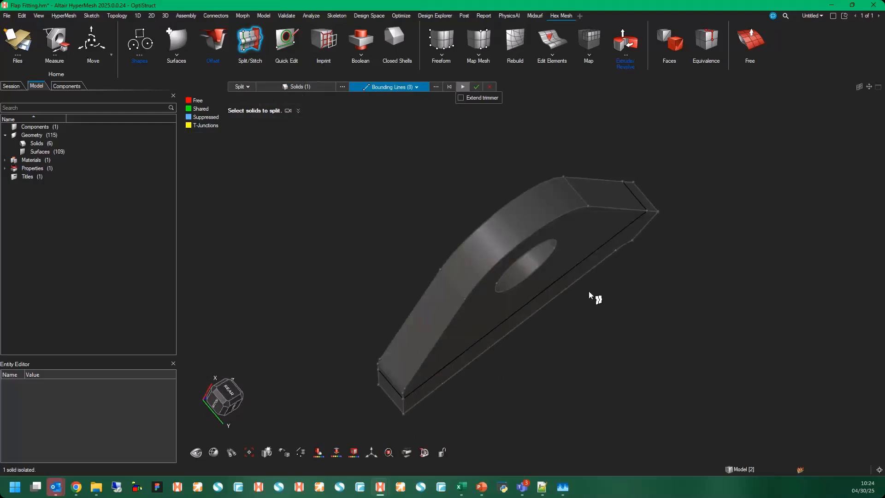
{"action": "middle_click_drag", "start_coordinate": [589, 292], "coordinate": [461, 178]}
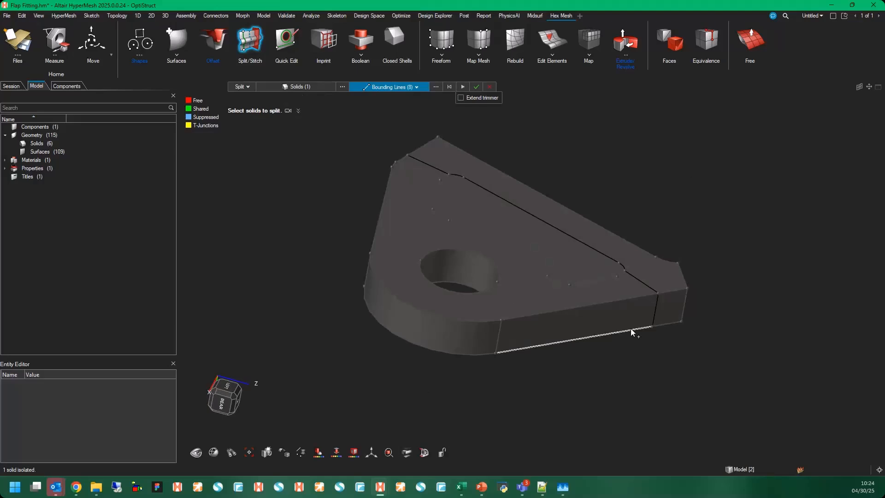
{"action": "left_click", "coordinate": [463, 86]}
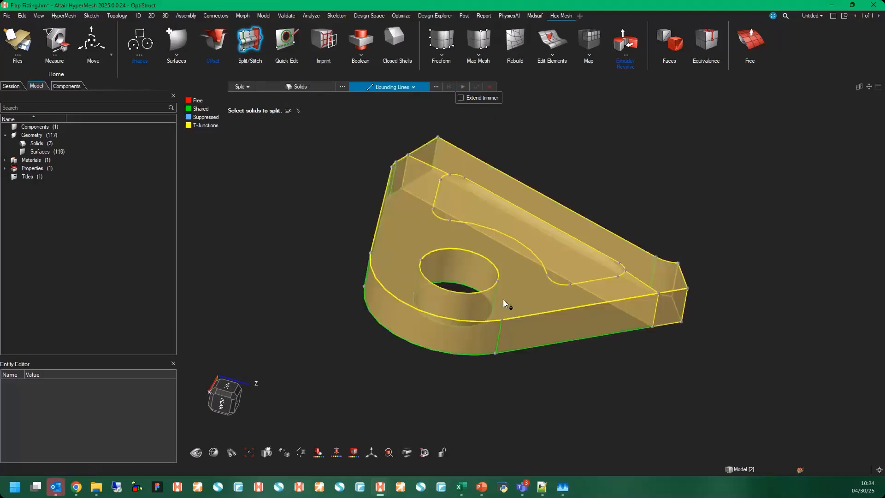
Step: Show all solids again and refresh their mappability display
{"action": "middle_click_drag", "start_coordinate": [566, 322], "coordinate": [466, 327]}
{"action": "scroll", "coordinate": [616, 334], "scroll_direction": "up", "scroll_amount": 5}
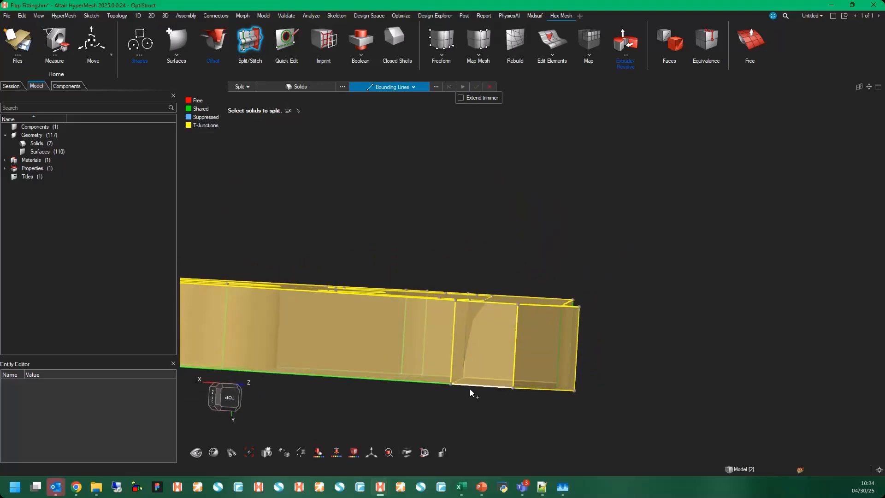
{"action": "middle_click_drag", "start_coordinate": [469, 348], "coordinate": [475, 309]}
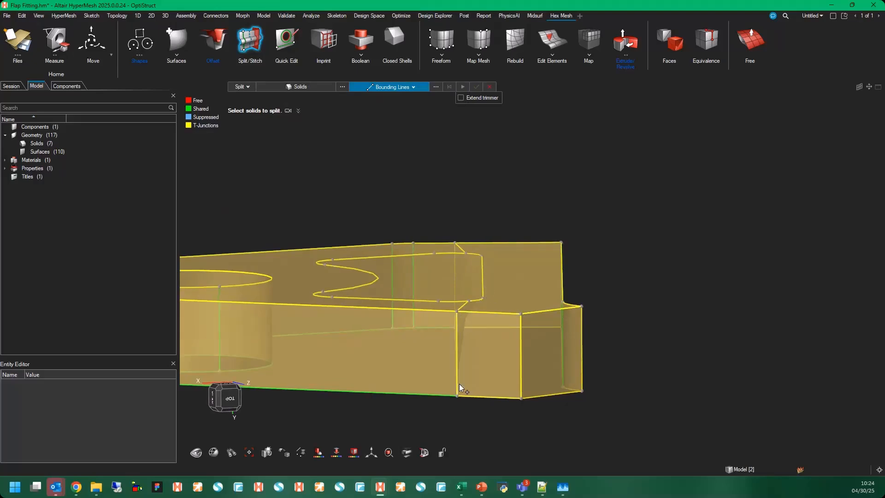
{"action": "middle_click_drag", "start_coordinate": [462, 372], "coordinate": [455, 251]}
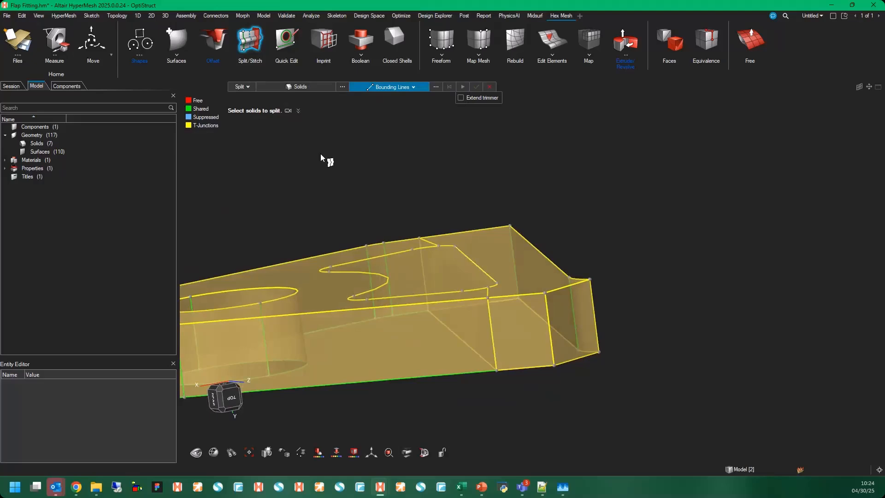
{"action": "left_click", "coordinate": [319, 87]}
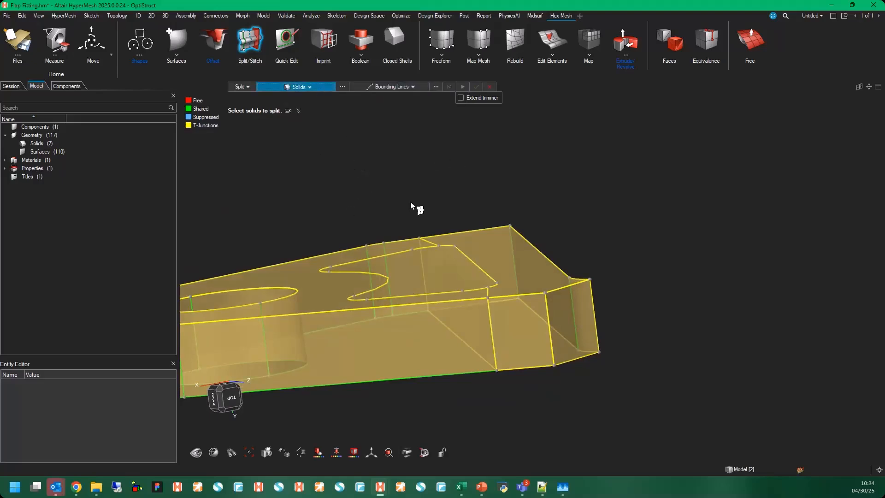
{"action": "key", "text": "a"}
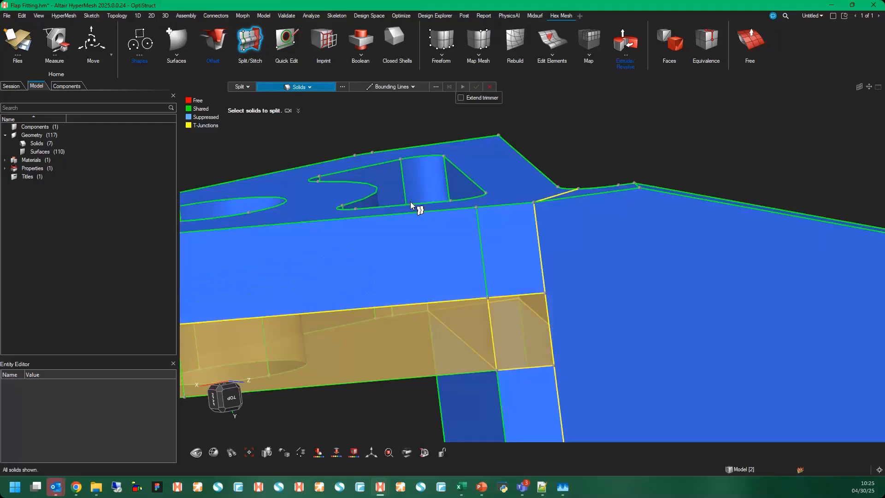
{"action": "scroll", "coordinate": [473, 310], "scroll_direction": "down", "scroll_amount": 3}
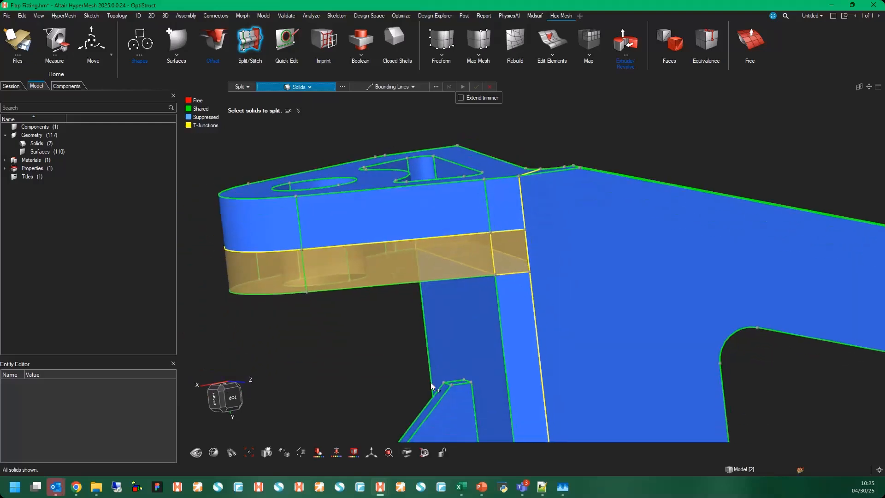
{"action": "left_click", "coordinate": [320, 454]}
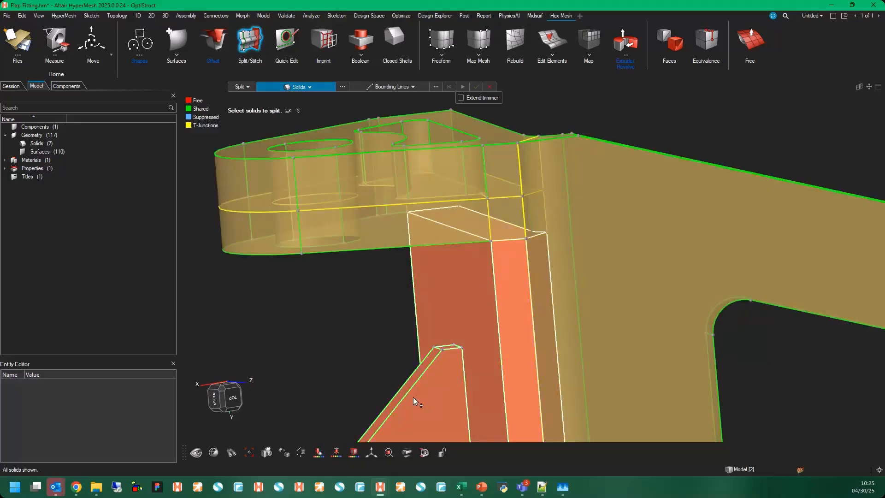
Step: Split the unmappable solid with a plane on the upright wall's rib-side face, separating the rib and base from the wall
{"action": "middle_click_drag", "start_coordinate": [413, 397], "coordinate": [476, 363]}
{"action": "right_click_drag", "start_coordinate": [475, 364], "coordinate": [477, 362]}
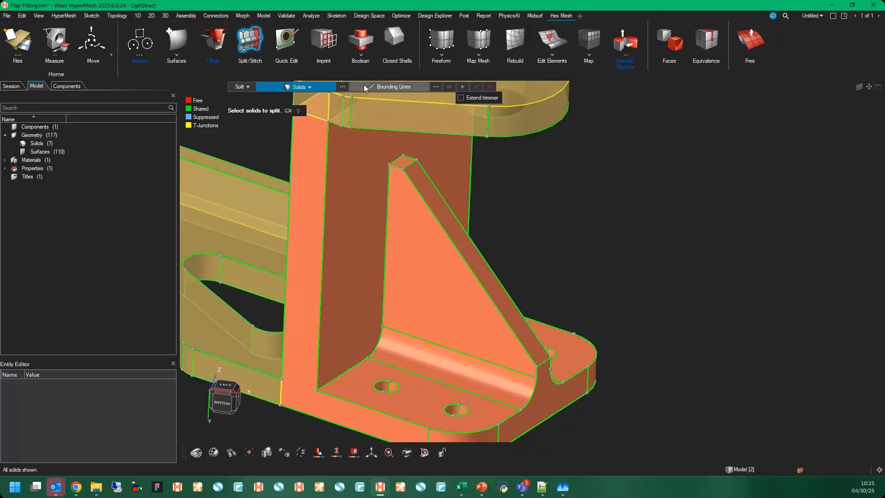
{"action": "left_click", "coordinate": [387, 87]}
{"action": "left_click", "coordinate": [413, 87]}
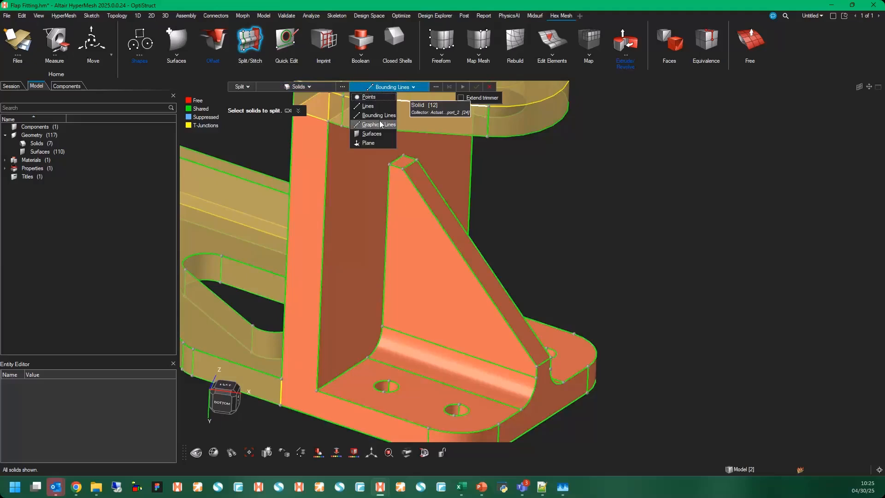
{"action": "left_click", "coordinate": [372, 143]}
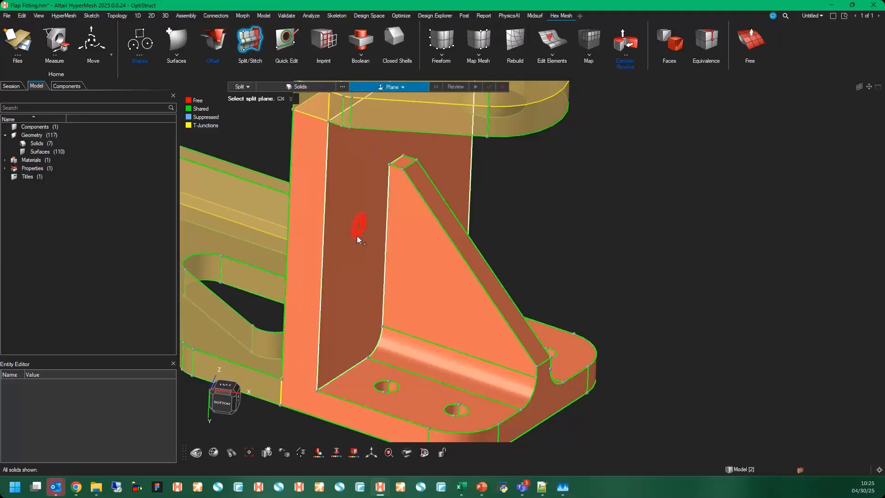
{"action": "left_click", "coordinate": [358, 301]}
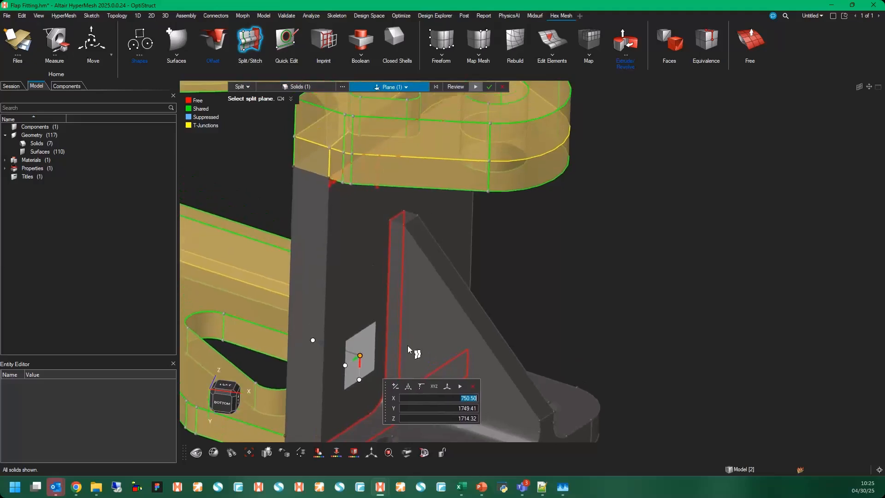
{"action": "left_click", "coordinate": [476, 87]}
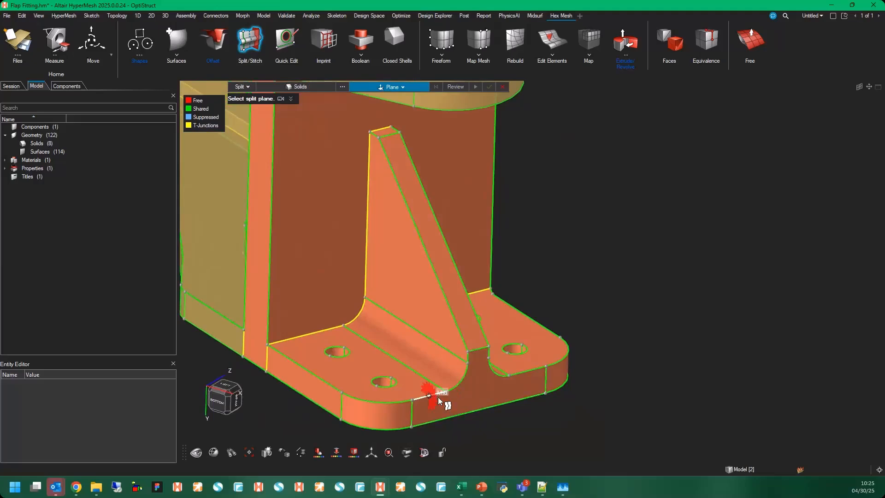
Step: Split both the rib-and-base solid and the upright wall with a plane at one side's fillet edge on the base flange
{"action": "left_click", "coordinate": [443, 395]}
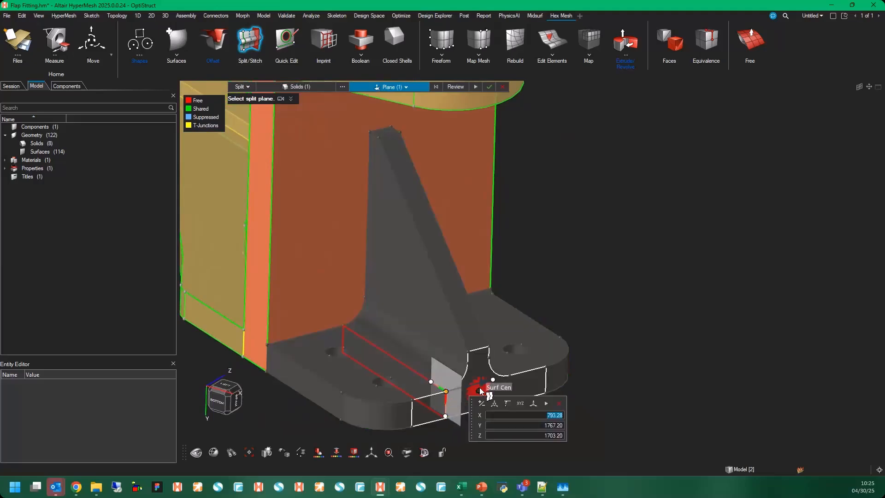
{"action": "left_click", "coordinate": [294, 86]}
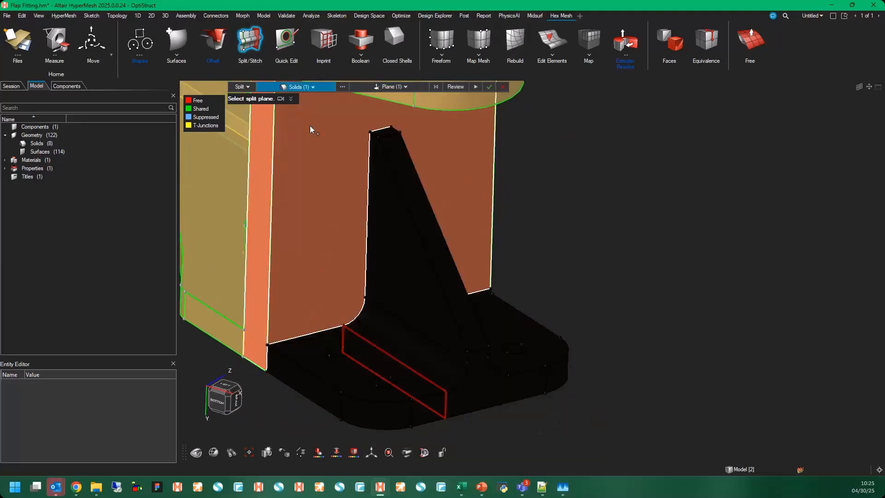
{"action": "middle_click", "coordinate": [320, 214]}
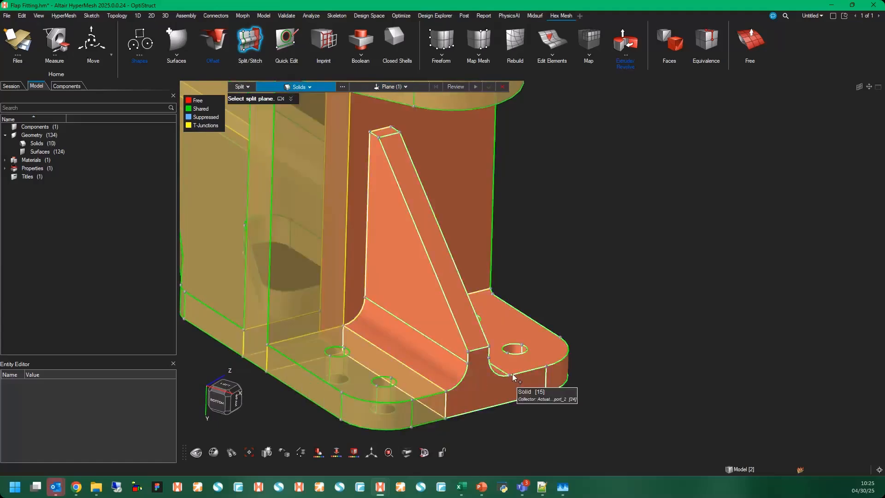
Step: Split the remaining rib-and-base solid and the wall with a plane at the opposite side's fillet edge on the base flange
{"action": "left_click", "coordinate": [487, 304]}
{"action": "left_click", "coordinate": [479, 276]}
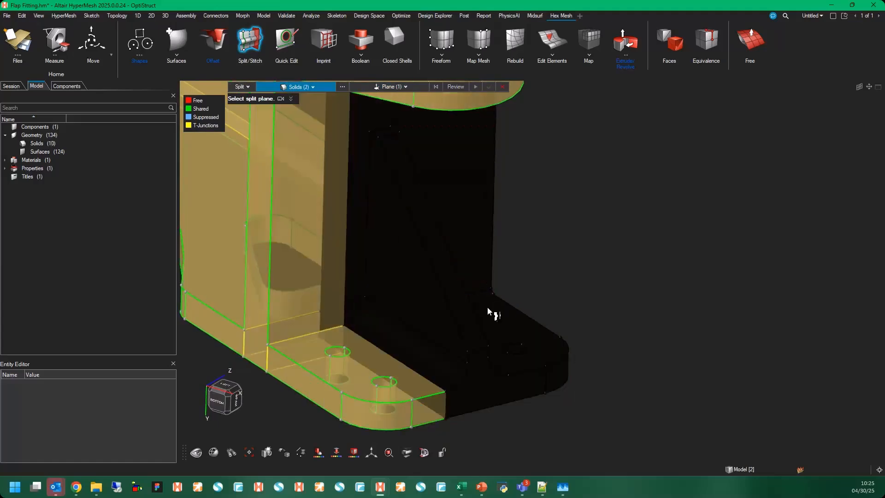
{"action": "middle_click_drag", "start_coordinate": [487, 307], "coordinate": [402, 192]}
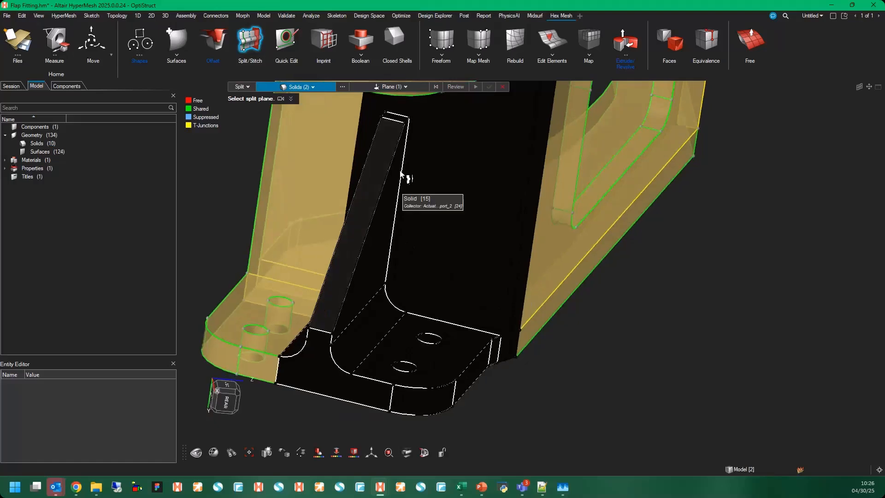
{"action": "left_click", "coordinate": [400, 86]}
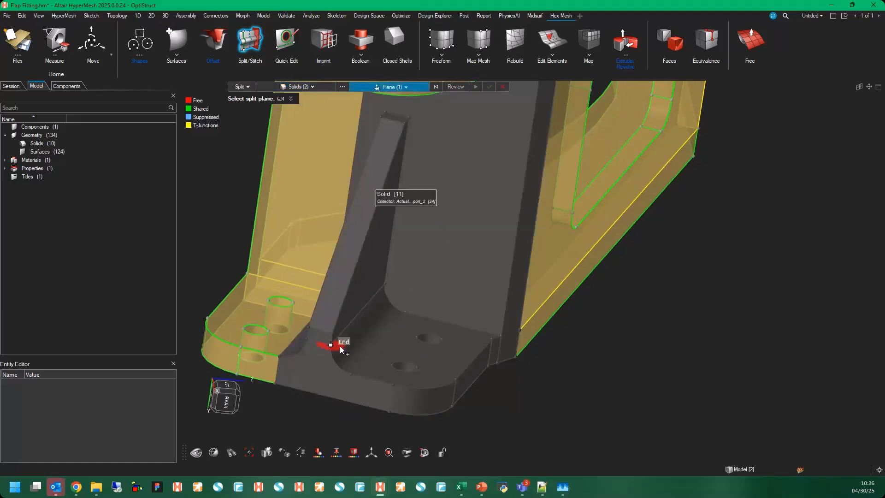
{"action": "left_click", "coordinate": [359, 375]}
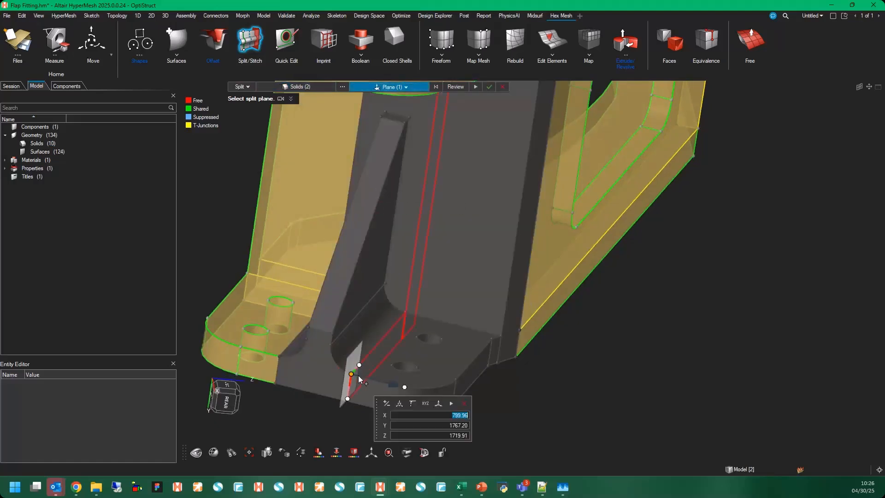
{"action": "left_click", "coordinate": [476, 88]}
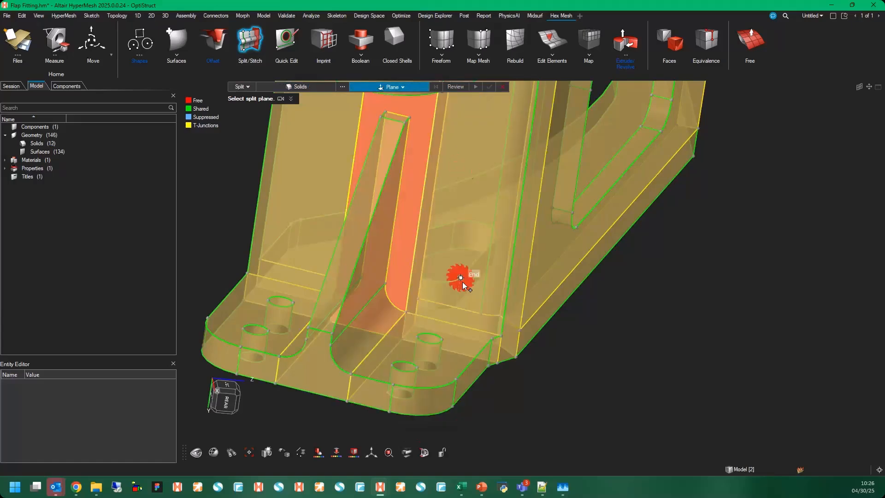
Step: Try to split the side base-flange solid with a horizontal plane at the rib fillet's lower edge
{"action": "middle_click_drag", "start_coordinate": [477, 328], "coordinate": [466, 348]}
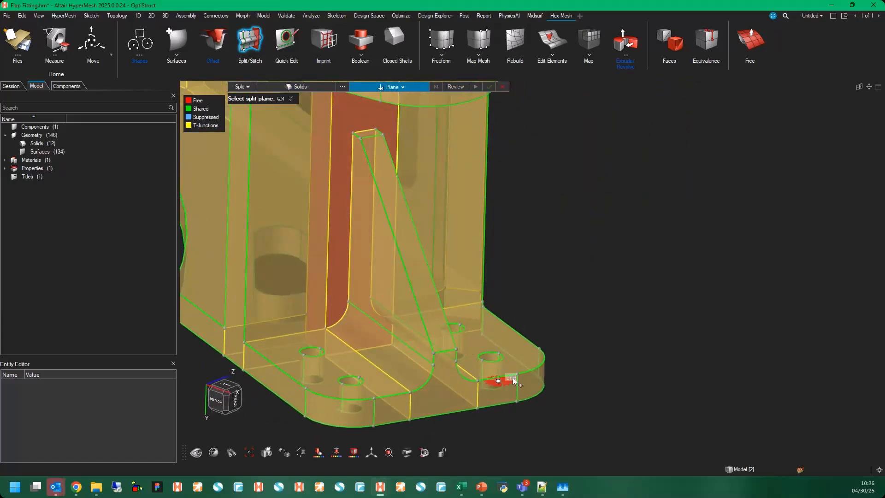
{"action": "scroll", "coordinate": [498, 341], "scroll_direction": "up", "scroll_amount": 4}
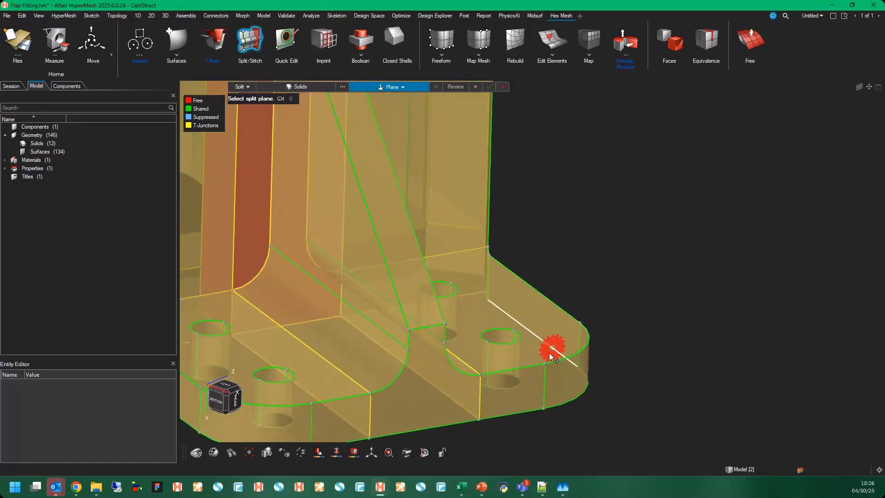
{"action": "left_click", "coordinate": [535, 352]}
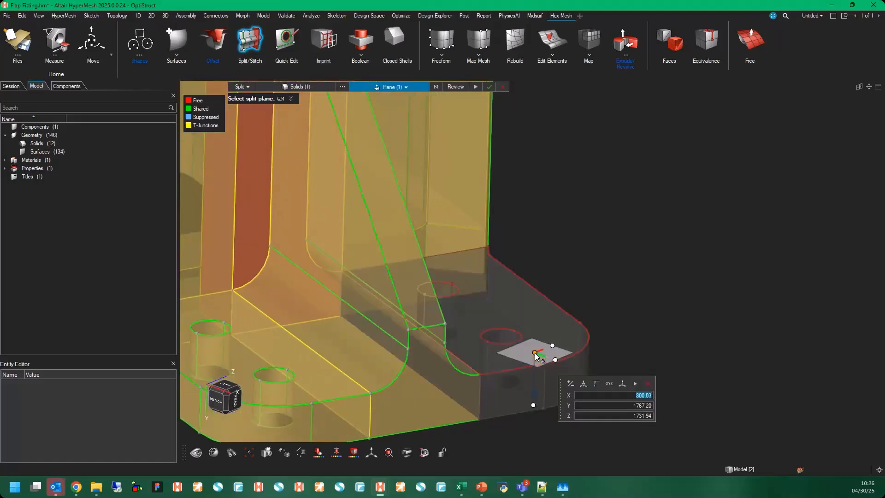
{"action": "left_click_drag", "start_coordinate": [535, 353], "coordinate": [455, 367]}
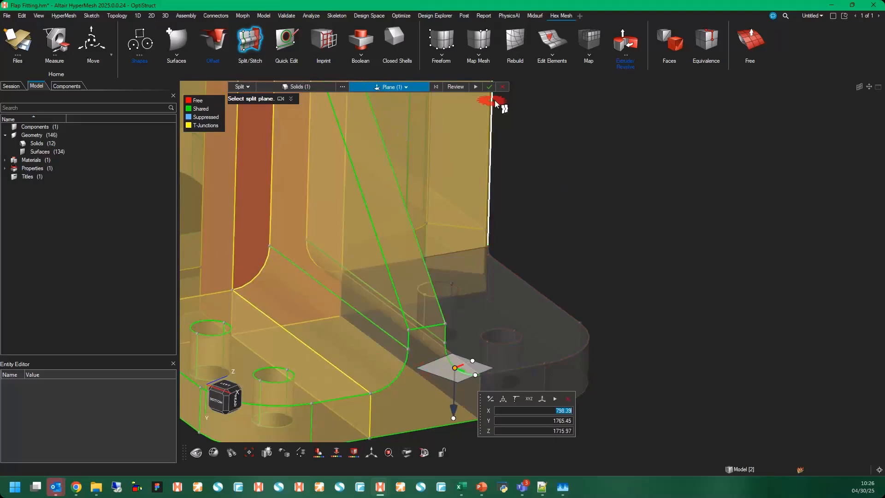
{"action": "left_click", "coordinate": [475, 87]}
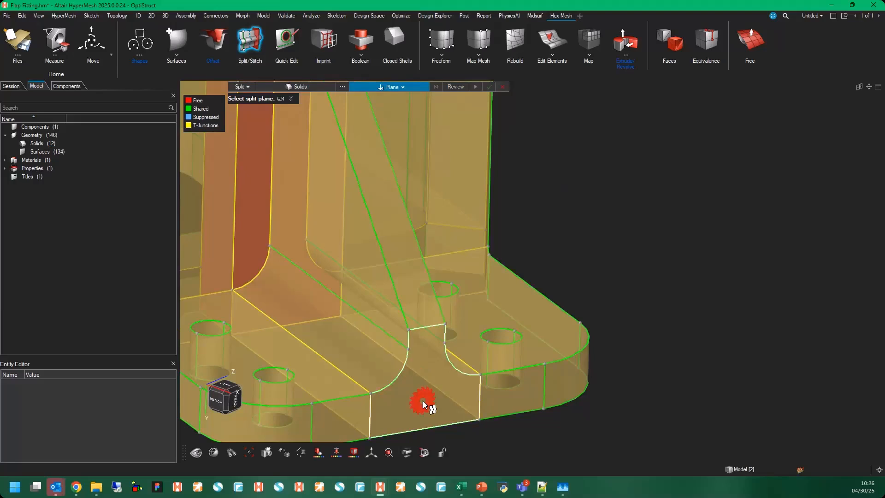
{"action": "left_click", "coordinate": [423, 400]}
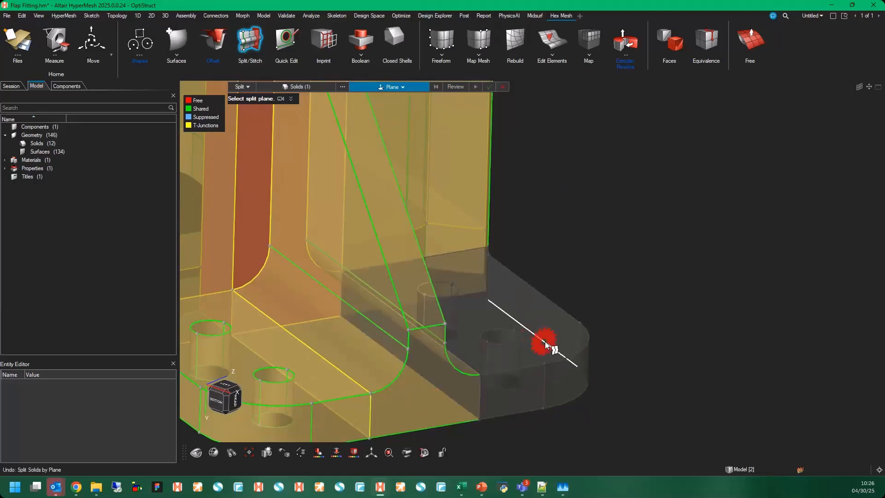
Step: Split the rib-and-base solid and the adjoining wall solid with a horizontal plane at the rib fillet's lower edge
{"action": "left_click", "coordinate": [536, 353]}
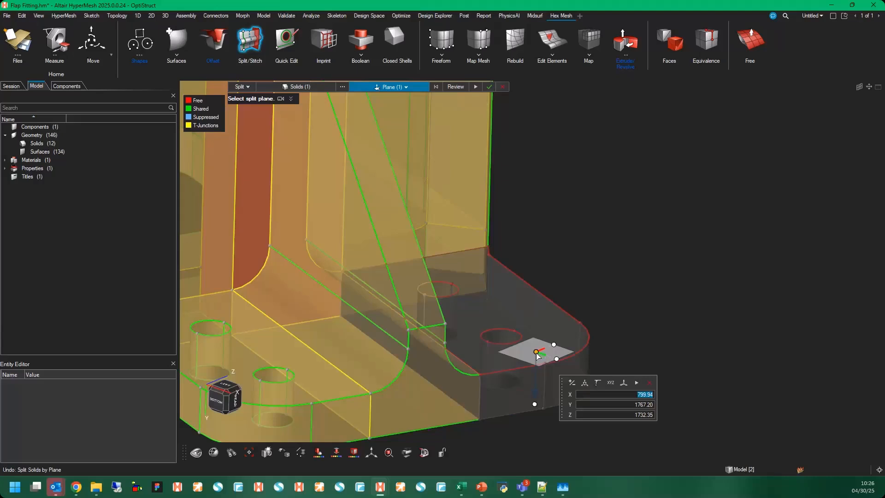
{"action": "left_click_drag", "start_coordinate": [511, 354], "coordinate": [434, 368]}
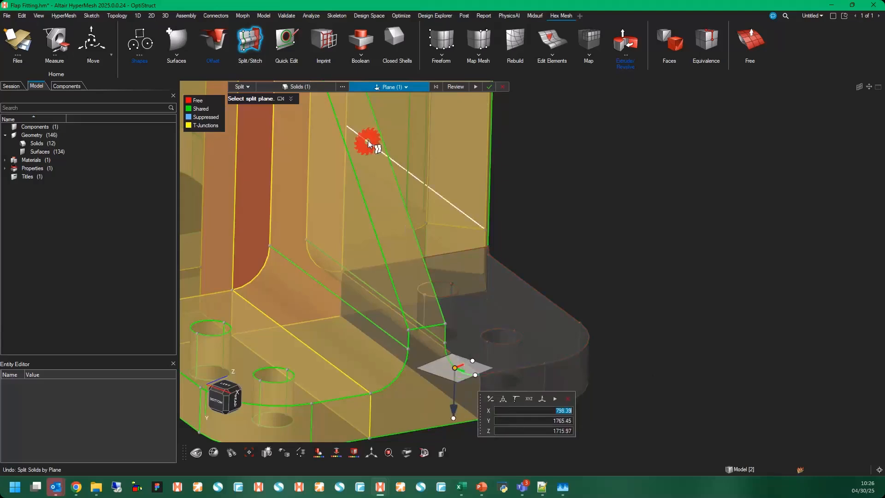
{"action": "middle_click", "coordinate": [324, 89]}
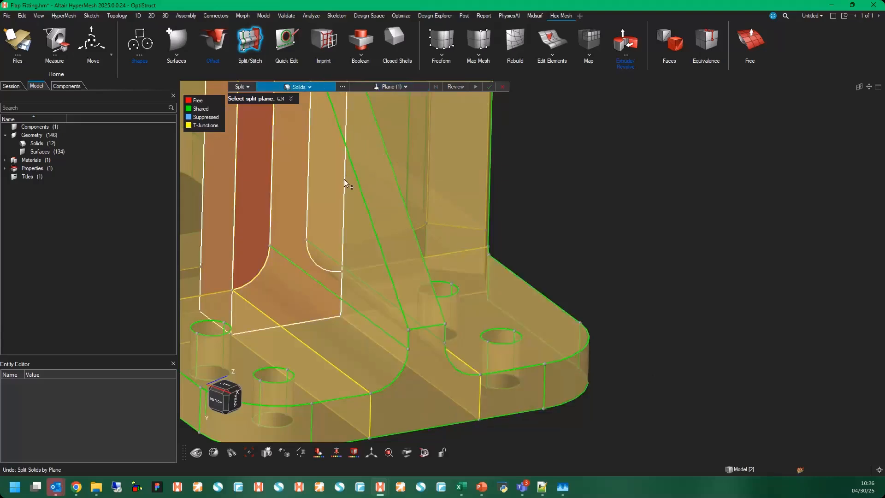
{"action": "left_click", "coordinate": [399, 369]}
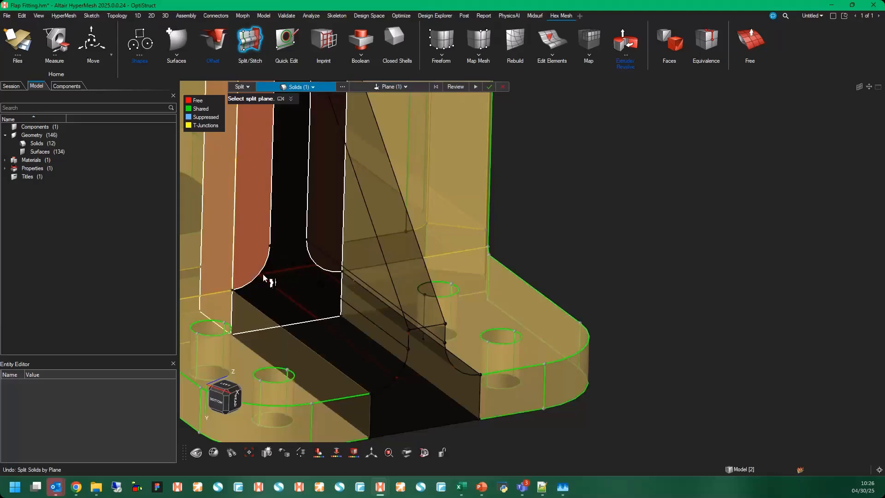
{"action": "left_click", "coordinate": [252, 264]}
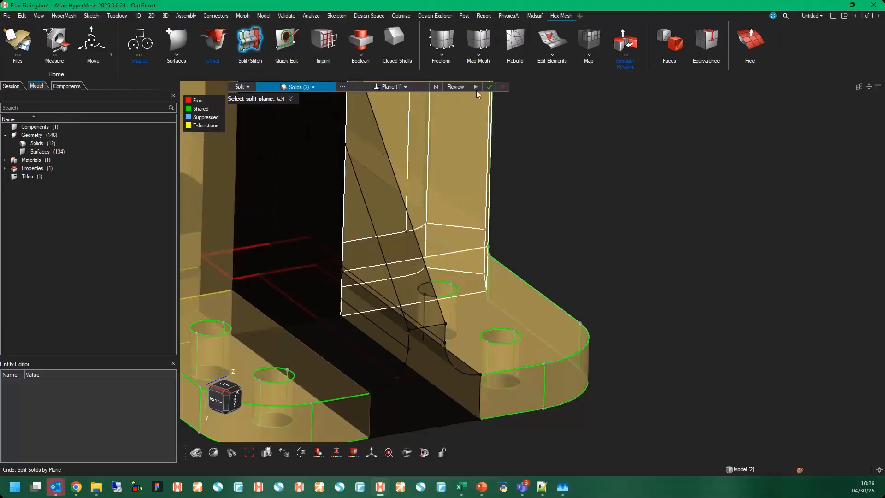
{"action": "left_click", "coordinate": [223, 231]}
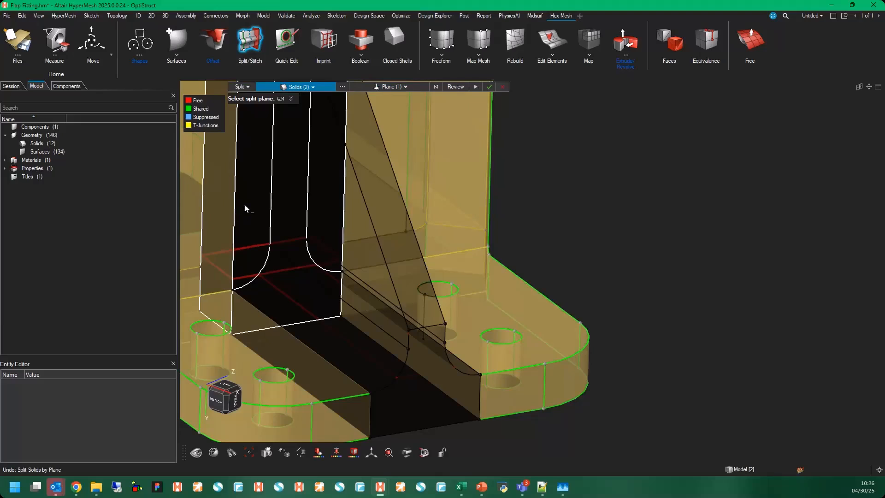
{"action": "left_click", "coordinate": [475, 88]}
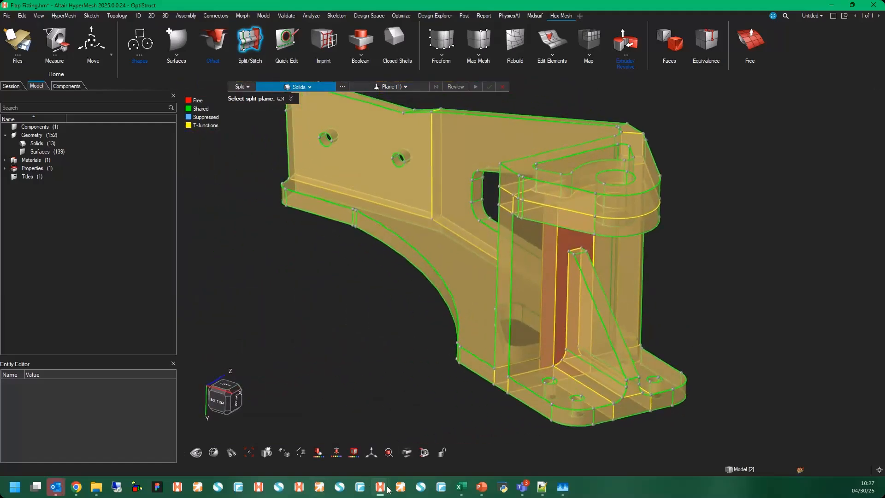
Step: Open the recent model Flap Fitting - 01 Split.hm without saving the current model
{"action": "mouse_move", "coordinate": [388, 490]}
{"action": "left_click", "coordinate": [7, 15]}
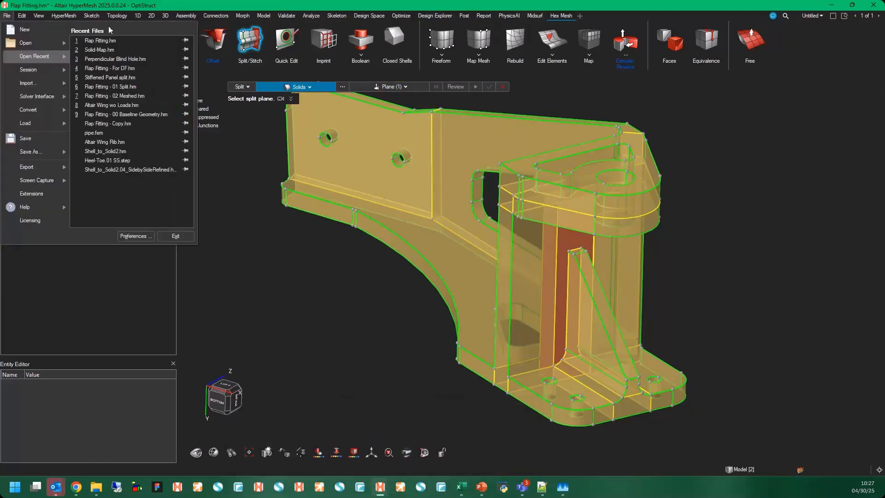
{"action": "left_click", "coordinate": [127, 88]}
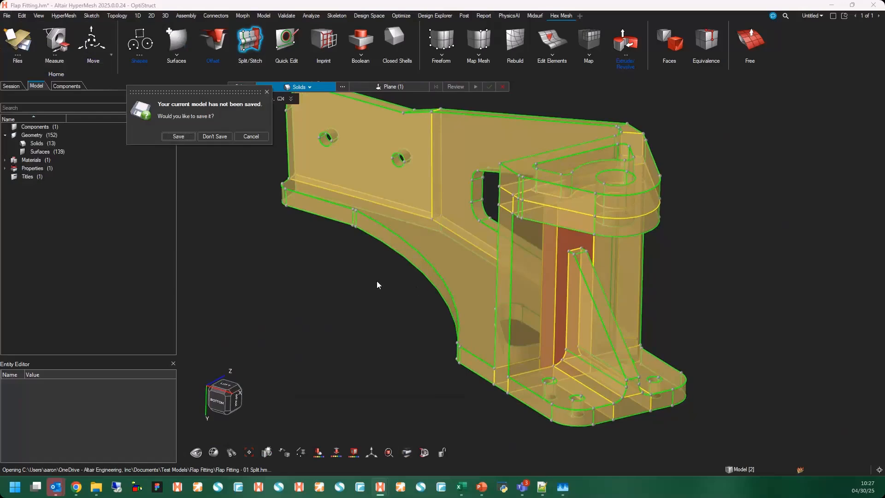
{"action": "left_click", "coordinate": [219, 138]}
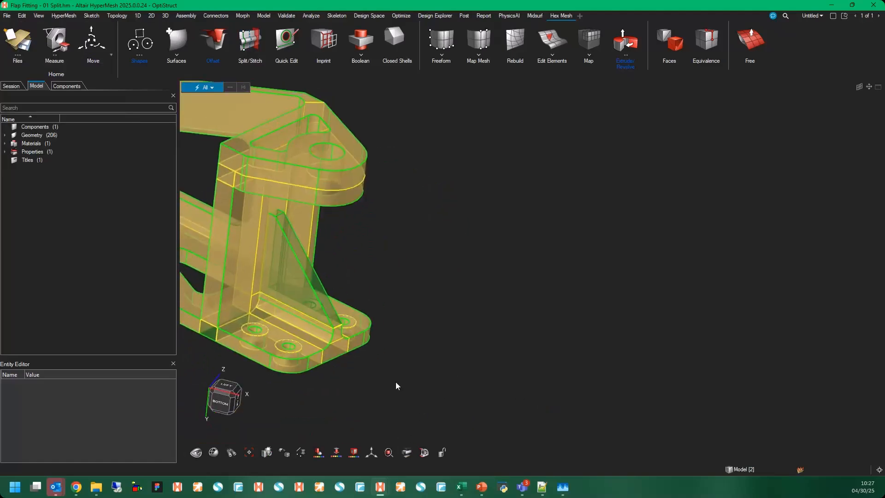
{"action": "left_click", "coordinate": [389, 453]}
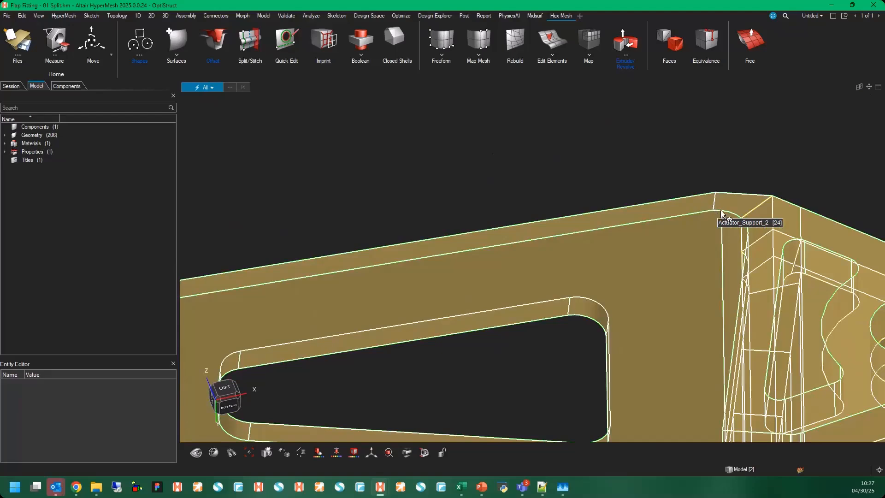
{"action": "middle_click_drag", "start_coordinate": [720, 212], "coordinate": [611, 337]}
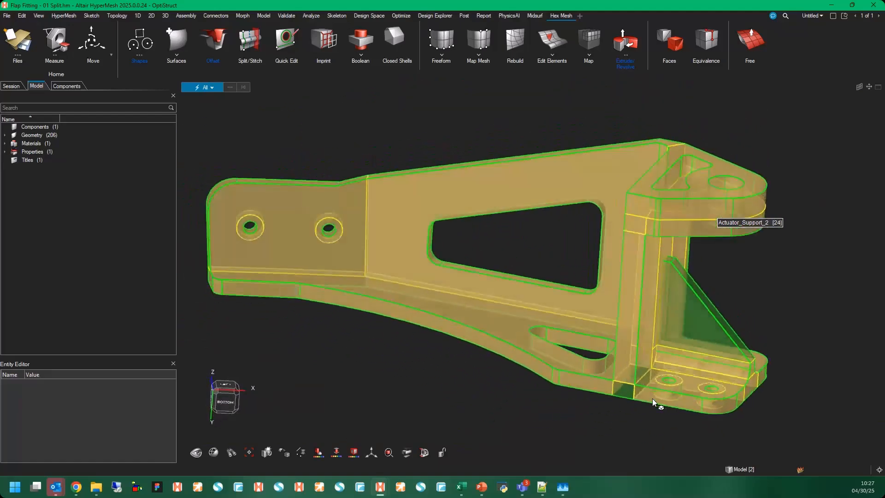
Step: Map-mesh all displayed solids with source element type Quads only and an element size of 3.00
{"action": "left_click", "coordinate": [589, 41]}
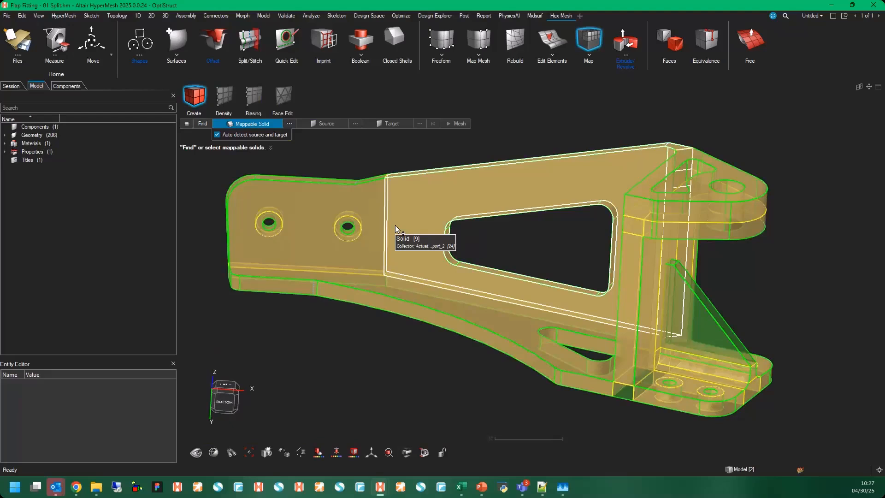
{"action": "key", "text": "ctrl+a"}
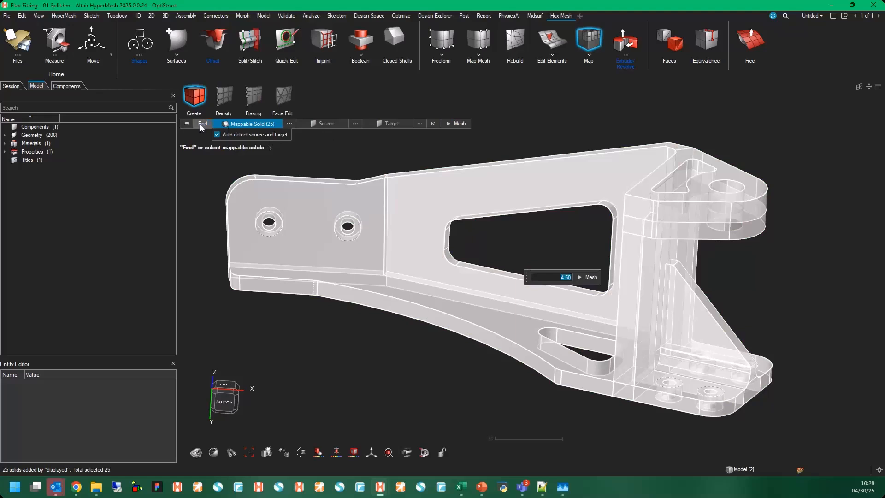
{"action": "left_click", "coordinate": [187, 124]}
{"action": "left_click", "coordinate": [270, 164]}
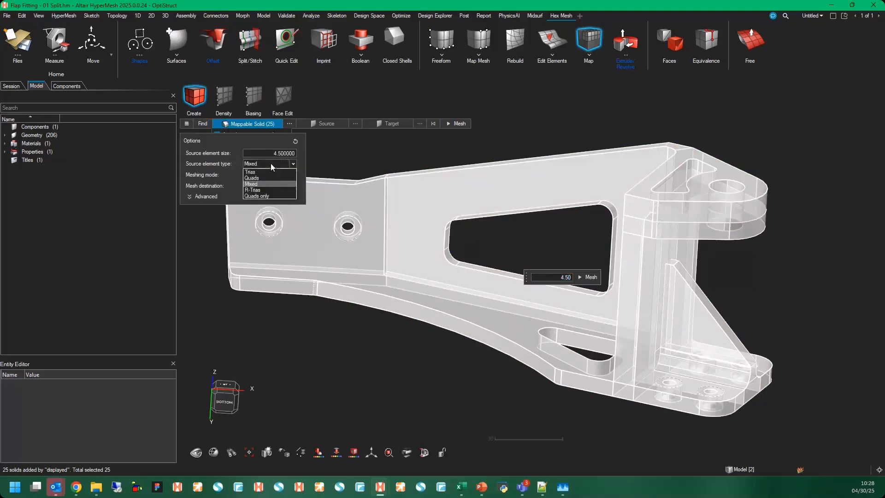
{"action": "left_click", "coordinate": [266, 196]}
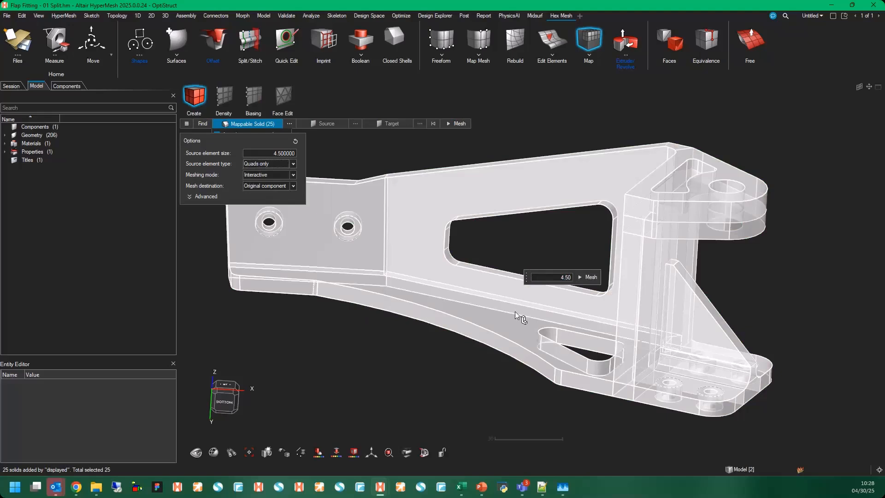
{"action": "left_click", "coordinate": [568, 277]}
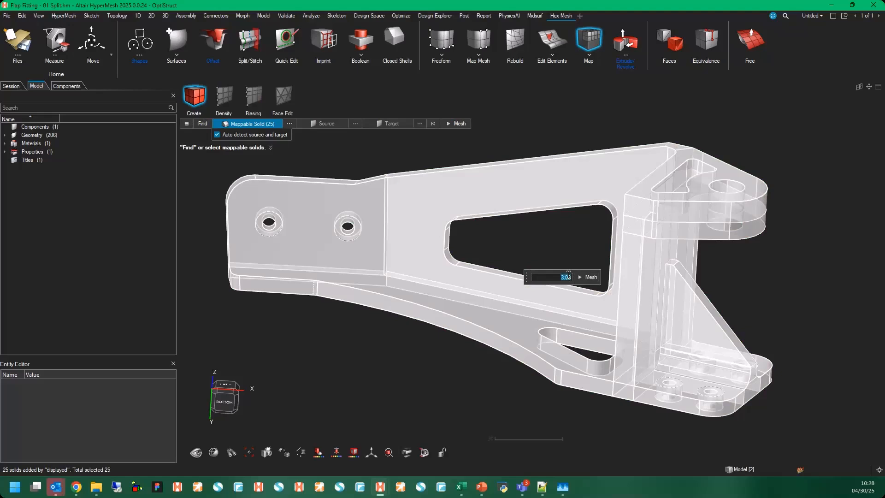
{"action": "left_click", "coordinate": [589, 277]}
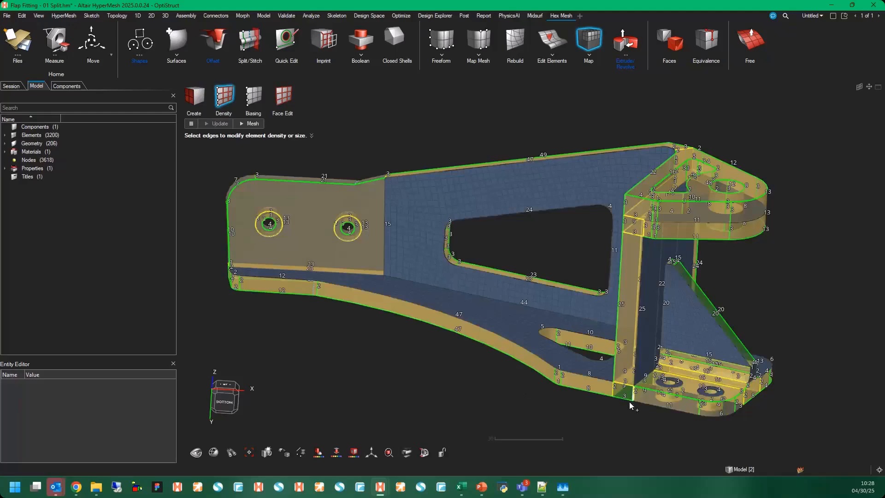
Step: Set the element density of the base flange's linked outer through-thickness edges to 4
{"action": "scroll", "coordinate": [621, 399], "scroll_direction": "up", "scroll_amount": 3}
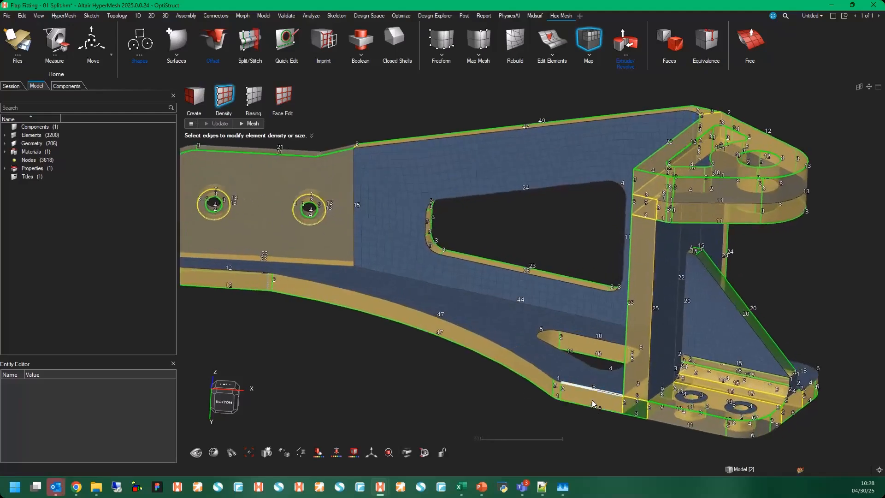
{"action": "middle_click_drag", "start_coordinate": [680, 307], "coordinate": [635, 336]}
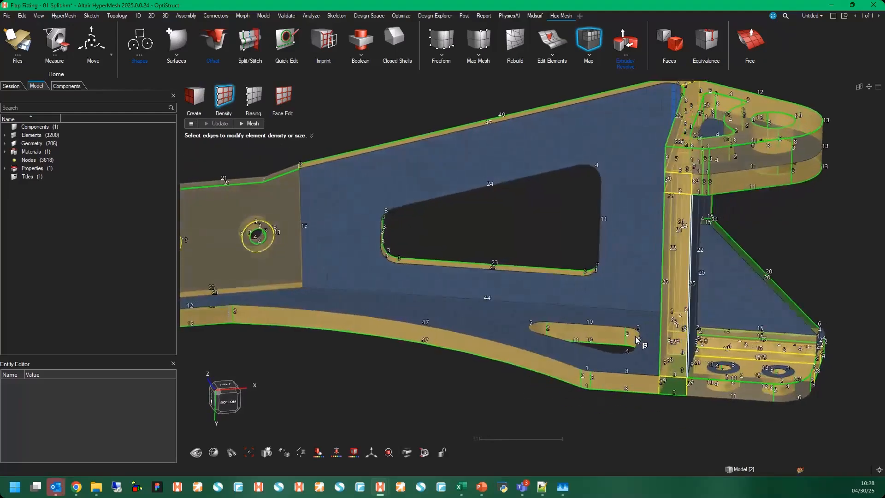
{"action": "scroll", "coordinate": [704, 413], "scroll_direction": "up", "scroll_amount": 5}
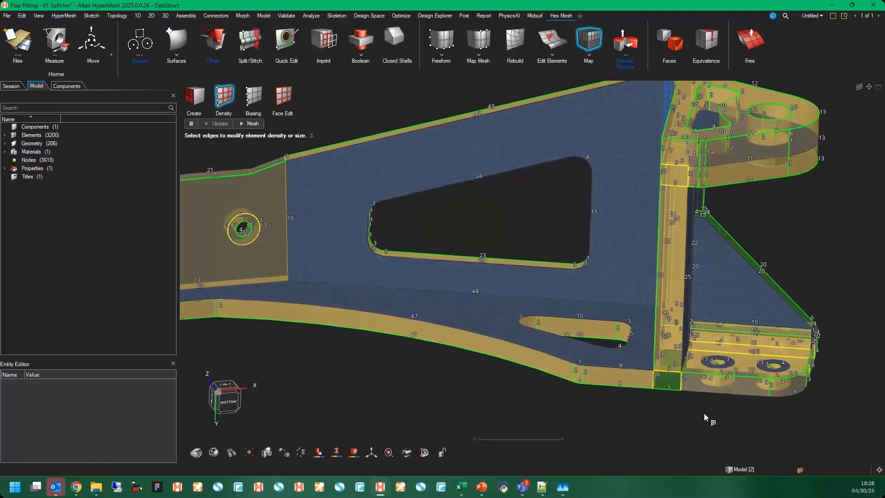
{"action": "scroll", "coordinate": [781, 403], "scroll_direction": "up", "scroll_amount": 4}
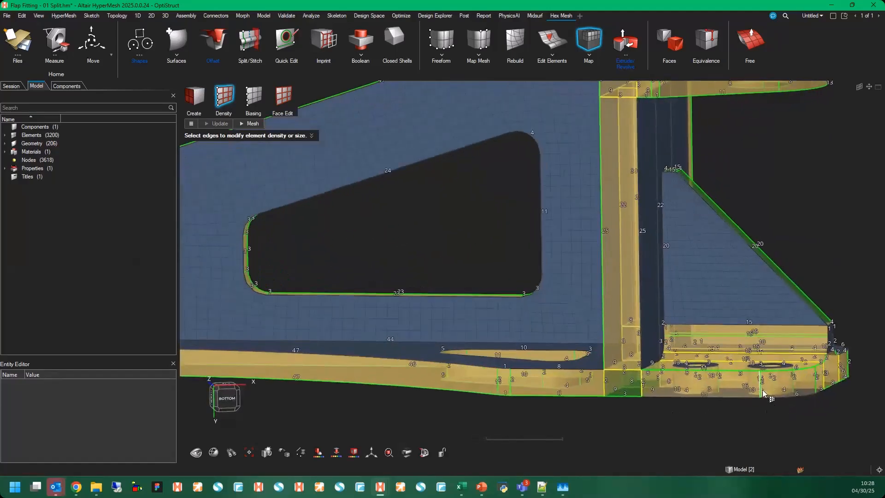
{"action": "middle_click_drag", "start_coordinate": [661, 428], "coordinate": [663, 386]}
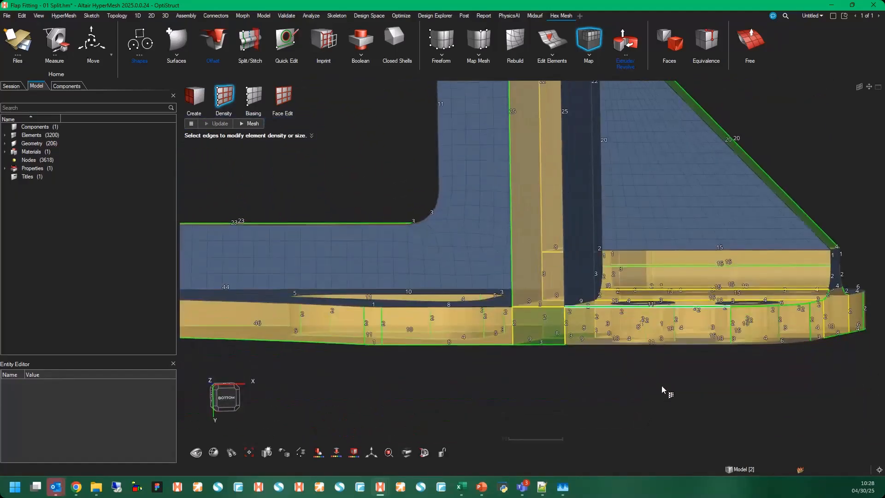
{"action": "left_click", "coordinate": [727, 330]}
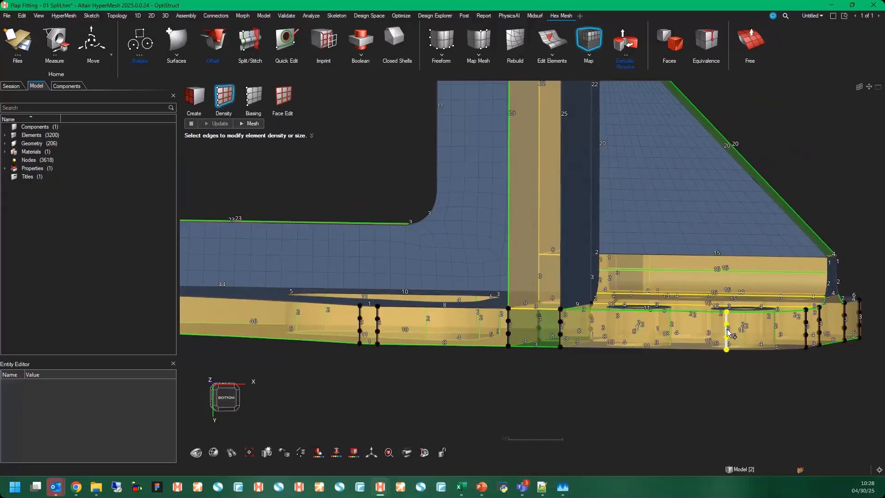
{"action": "left_click", "coordinate": [727, 329]}
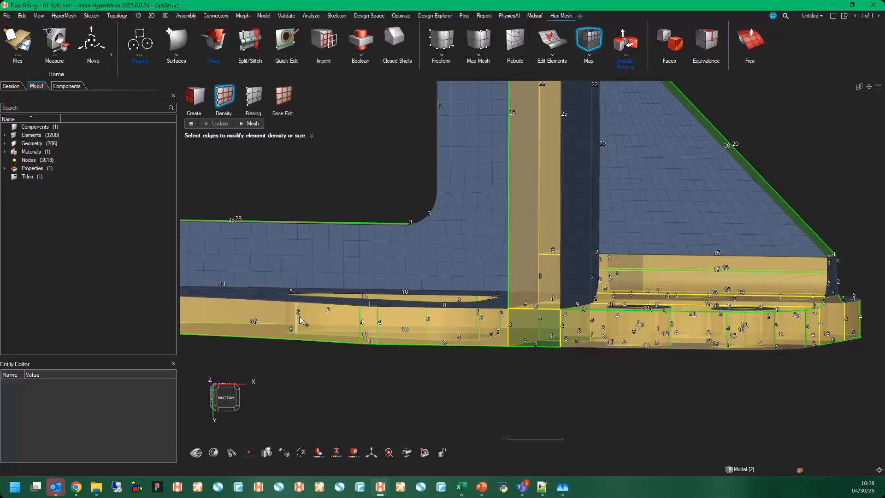
Step: Set the through-thickness edge densities of the base web's slot and the base flange's bolt holes to 4
{"action": "middle_click_drag", "start_coordinate": [525, 344], "coordinate": [498, 283]}
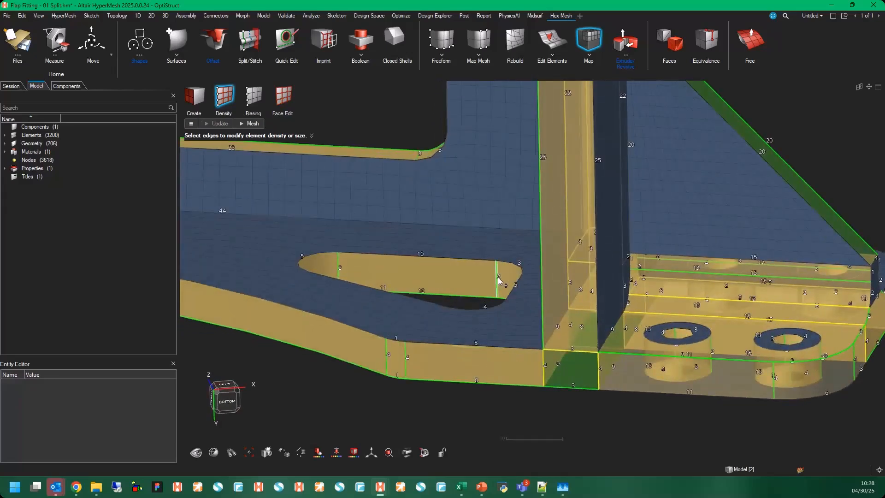
{"action": "scroll", "coordinate": [498, 278], "scroll_direction": "up", "scroll_amount": 2}
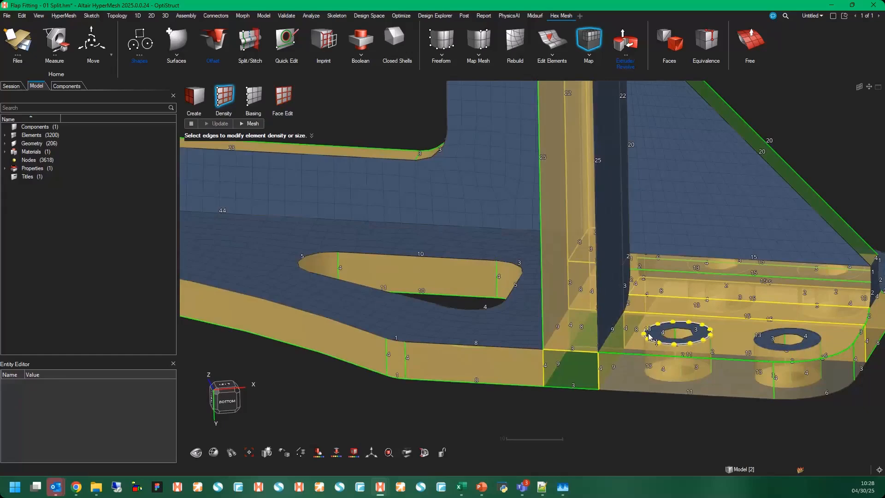
{"action": "middle_click_drag", "start_coordinate": [713, 408], "coordinate": [735, 408]}
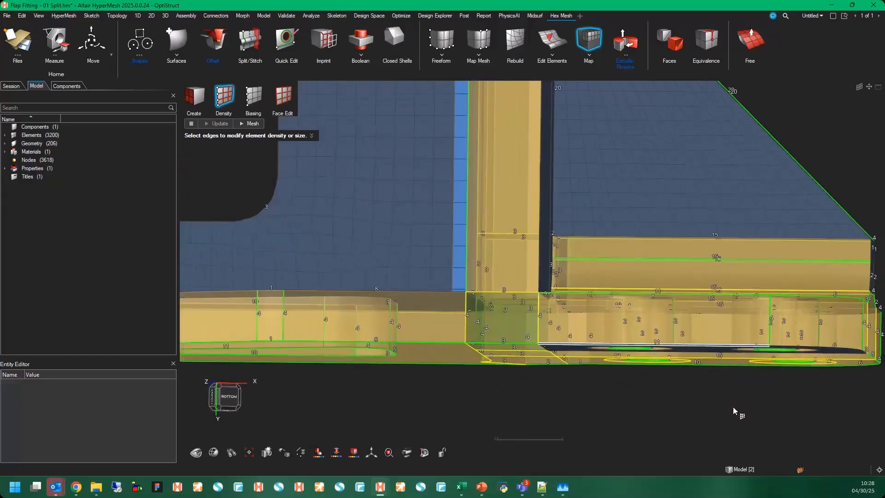
{"action": "left_click", "coordinate": [688, 333]}
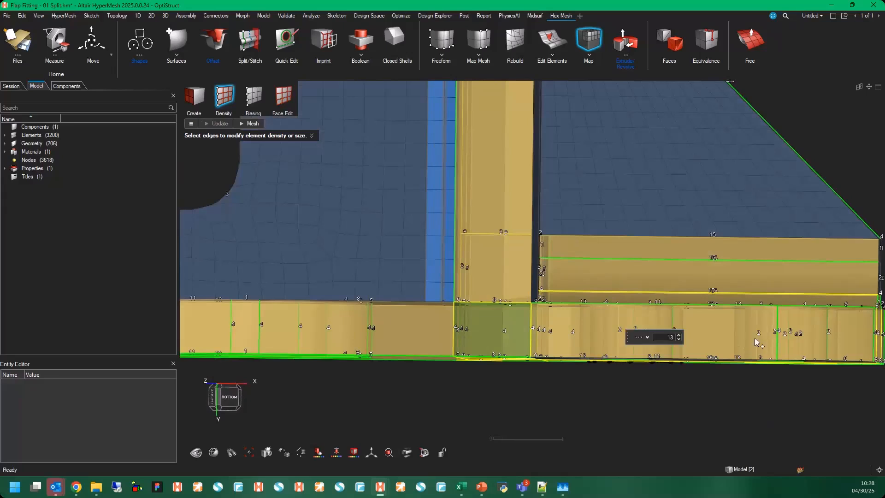
{"action": "left_click_drag", "start_coordinate": [861, 329], "coordinate": [663, 344]}
{"action": "left_click", "coordinate": [754, 408]}
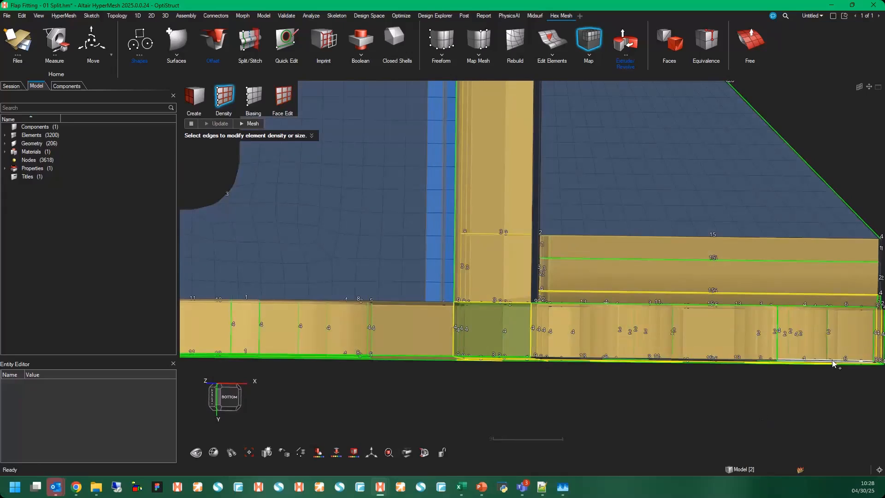
{"action": "left_click_drag", "start_coordinate": [854, 344], "coordinate": [570, 337]}
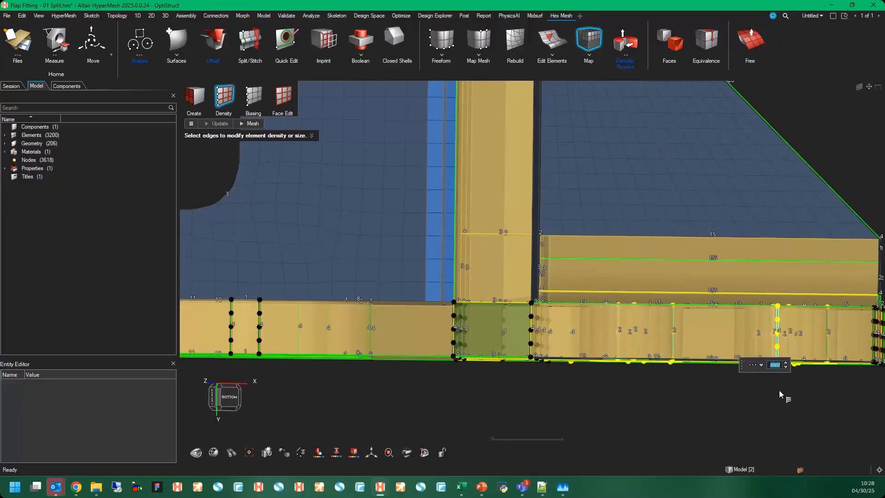
{"action": "key", "text": "Return"}
{"action": "left_click", "coordinate": [804, 392]}
{"action": "middle_click_drag", "start_coordinate": [774, 397], "coordinate": [740, 398]}
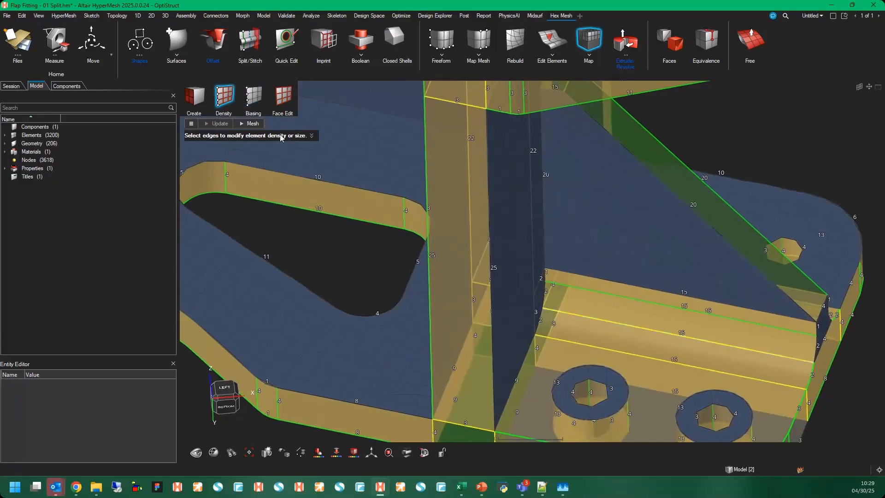
Step: Generate the map mesh for all the solids with the adjusted edge densities
{"action": "scroll", "coordinate": [644, 359], "scroll_direction": "down", "scroll_amount": 2}
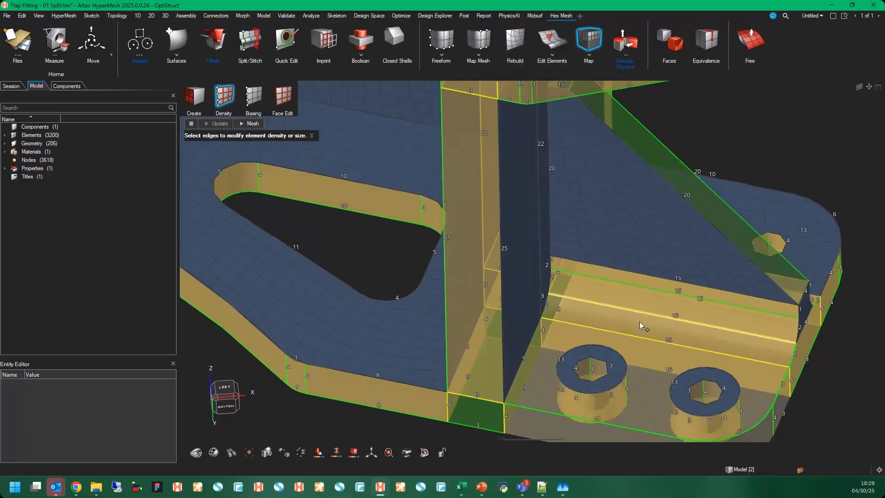
{"action": "middle_click_drag", "start_coordinate": [640, 322], "coordinate": [640, 281]}
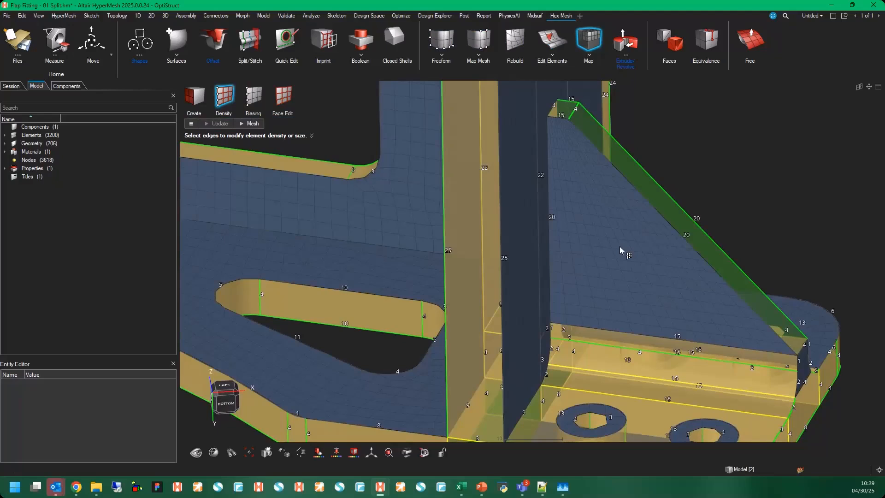
{"action": "middle_click_drag", "start_coordinate": [632, 282], "coordinate": [640, 225]}
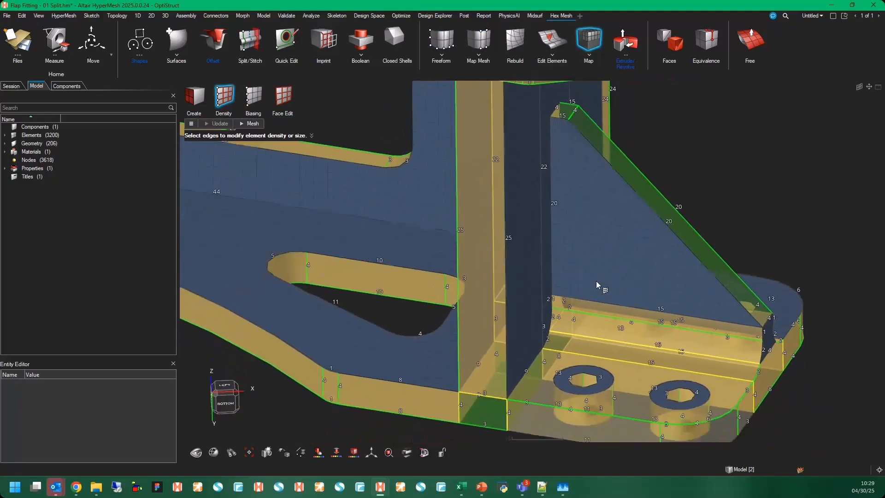
{"action": "left_click", "coordinate": [251, 123]}
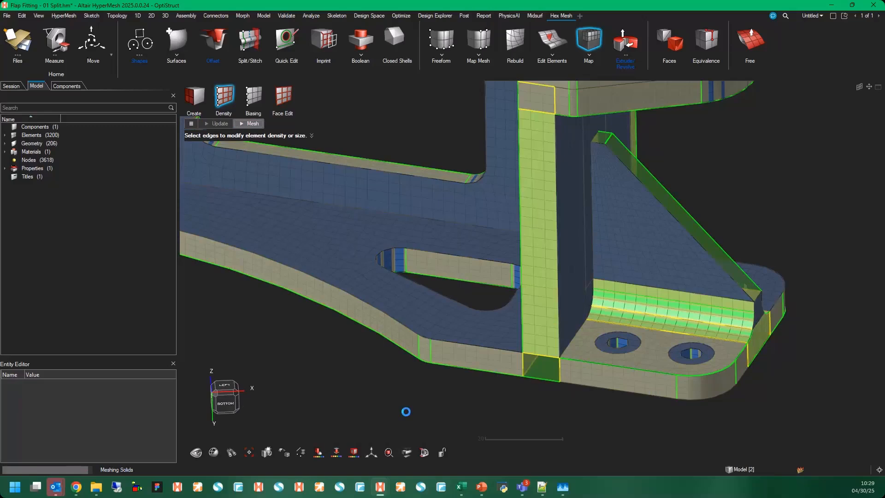
Step: Examine the finished solid mesh and check which 3D element types the model contains
{"action": "scroll", "coordinate": [588, 348], "scroll_direction": "down", "scroll_amount": 3}
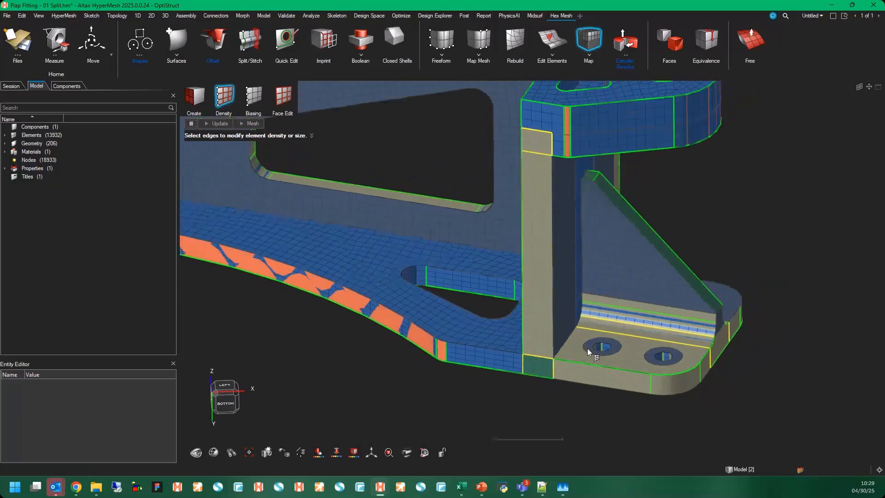
{"action": "left_click", "coordinate": [5, 135]}
{"action": "left_click", "coordinate": [14, 143]}
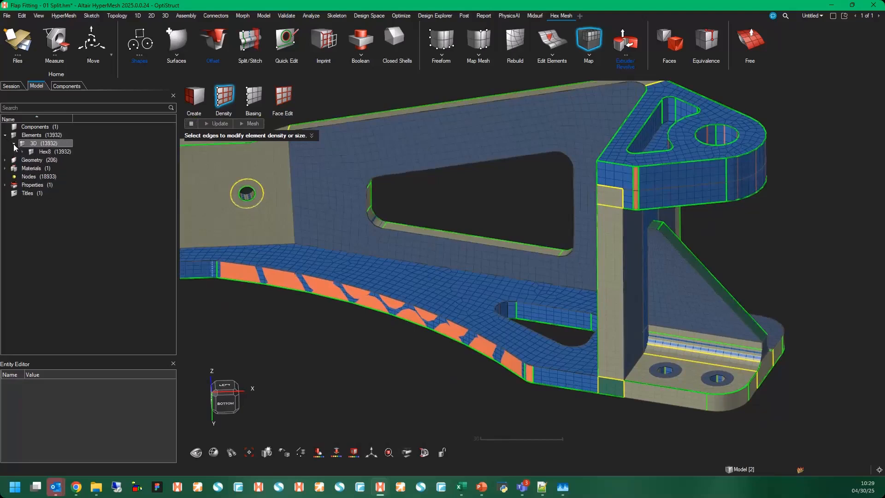
{"action": "left_click", "coordinate": [22, 153]}
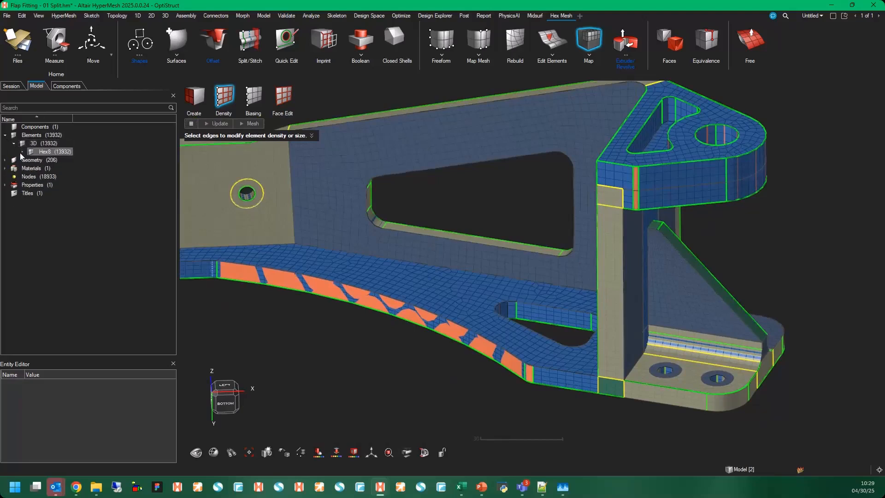
{"action": "left_click", "coordinate": [22, 152]}
{"action": "scroll", "coordinate": [627, 418], "scroll_direction": "up", "scroll_amount": 2}
{"action": "scroll", "coordinate": [627, 417], "scroll_direction": "up", "scroll_amount": 1}
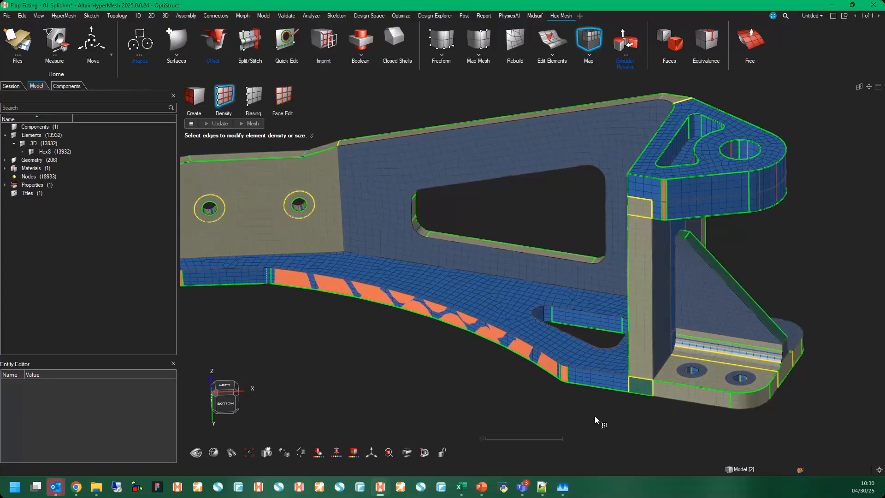
{"action": "scroll", "coordinate": [595, 416], "scroll_direction": "down", "scroll_amount": 1}
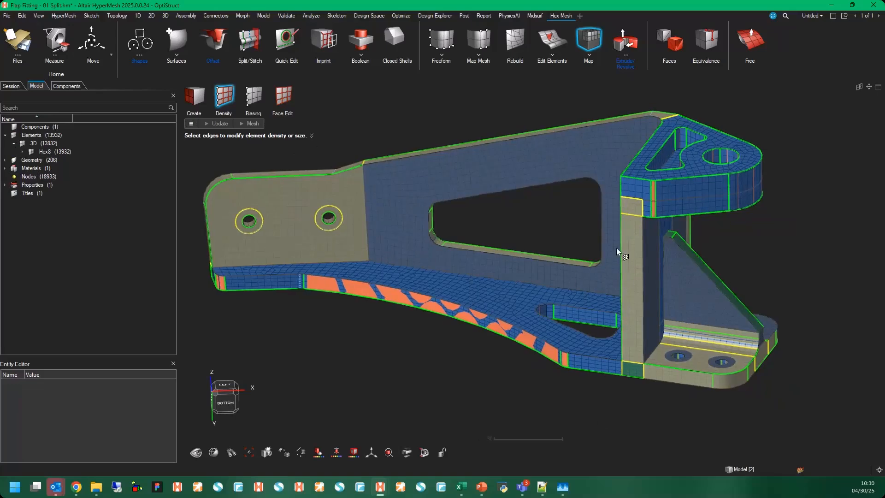
{"action": "scroll", "coordinate": [563, 395], "scroll_direction": "up", "scroll_amount": 5}
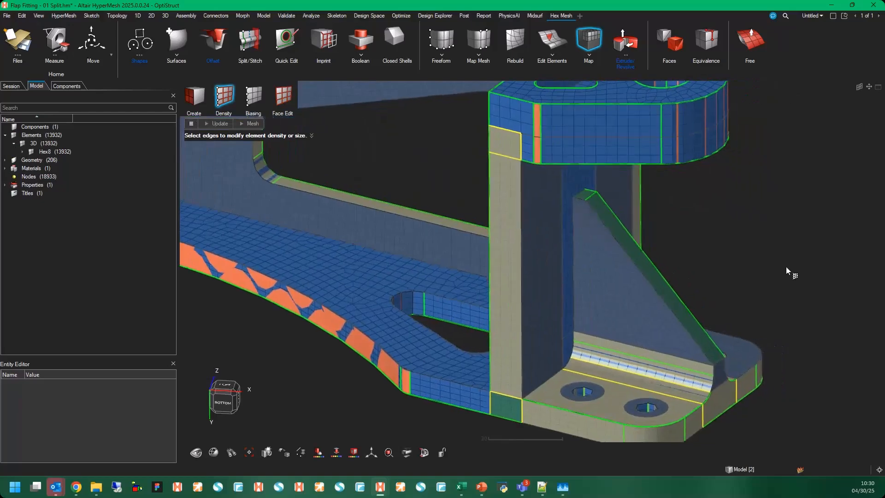
Step: Leave the mapping tool and delete the elements belonging to the triangular rib solid
{"action": "right_click", "coordinate": [785, 267]}
{"action": "left_click", "coordinate": [763, 267]}
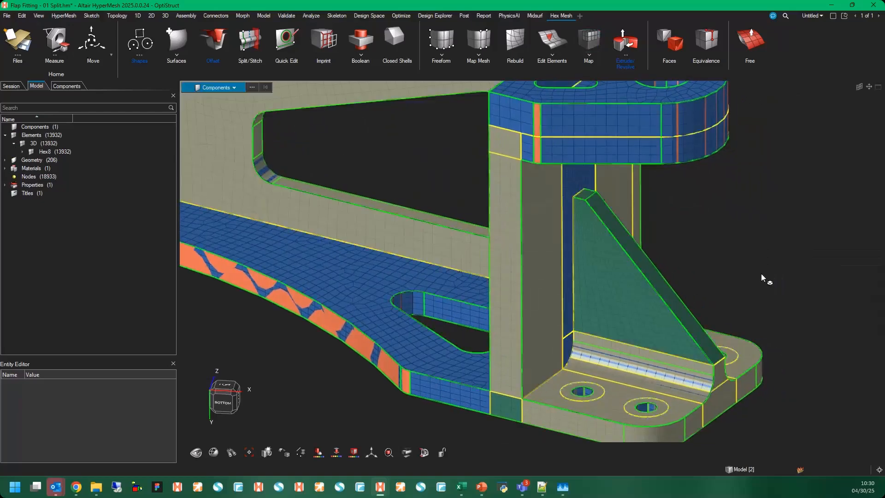
{"action": "middle_click_drag", "start_coordinate": [628, 303], "coordinate": [586, 298]}
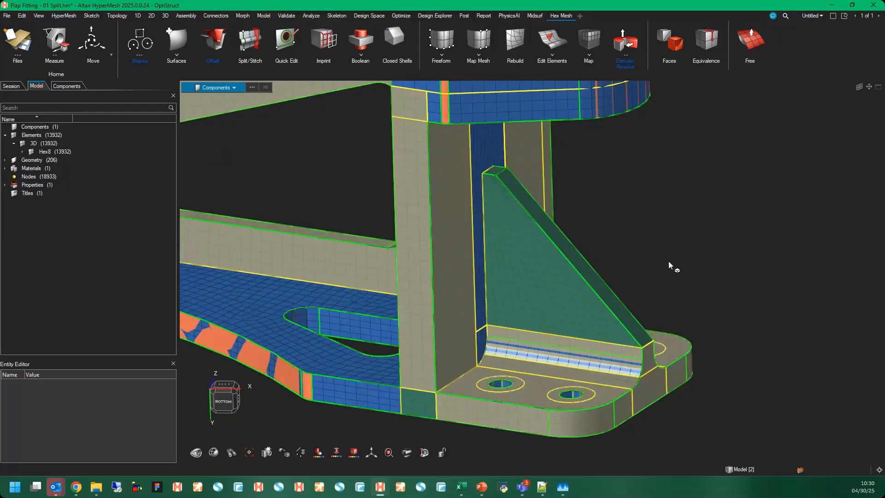
{"action": "key", "text": "s"}
{"action": "left_click", "coordinate": [587, 278]}
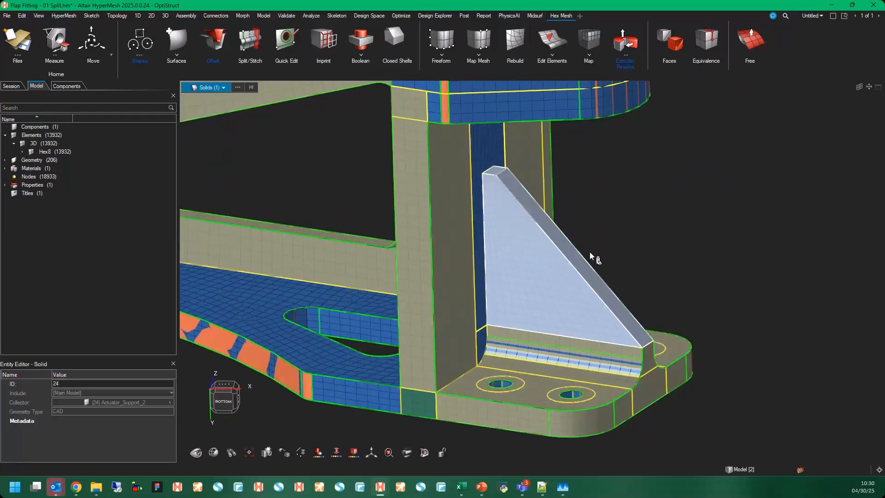
{"action": "key", "text": "e"}
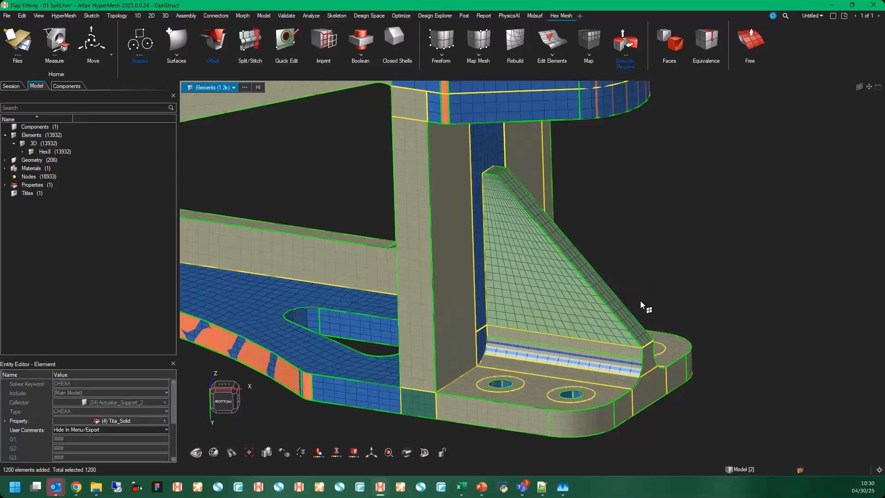
{"action": "key", "text": "Delete"}
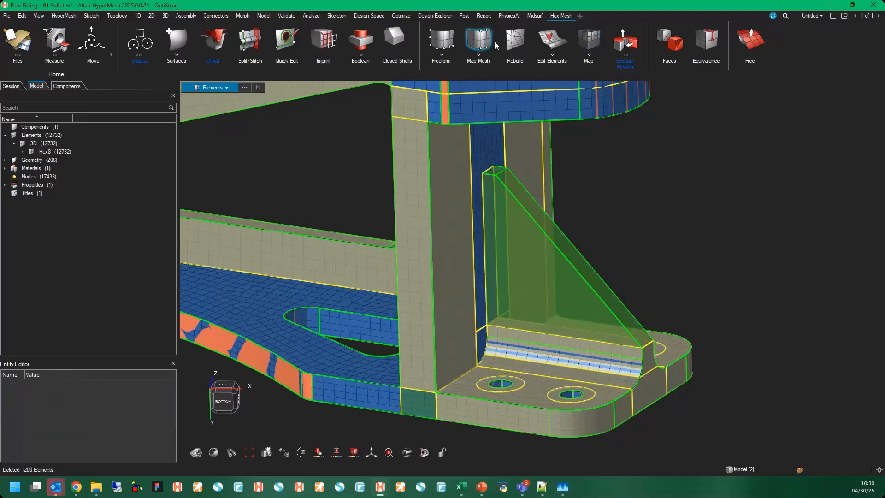
Step: Freeform-mesh the triangular rib's side face with element size 3.00 and set its element type to Quads only
{"action": "left_click", "coordinate": [442, 41]}
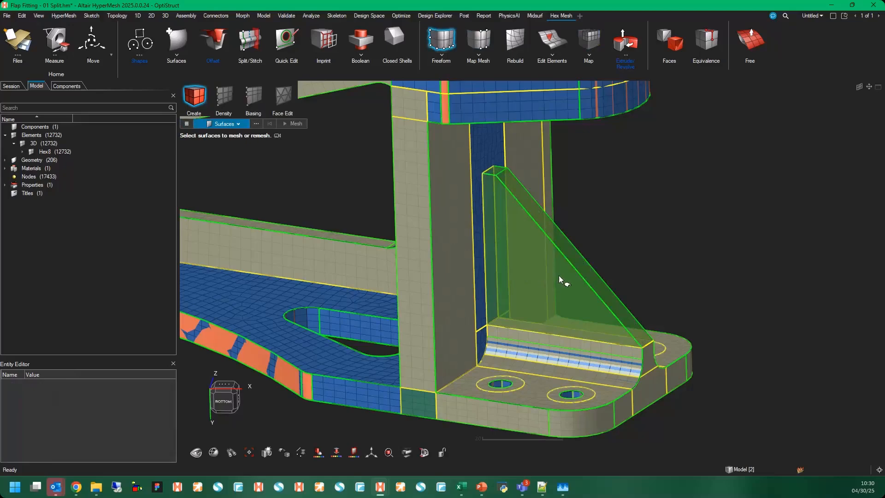
{"action": "left_click", "coordinate": [567, 262]}
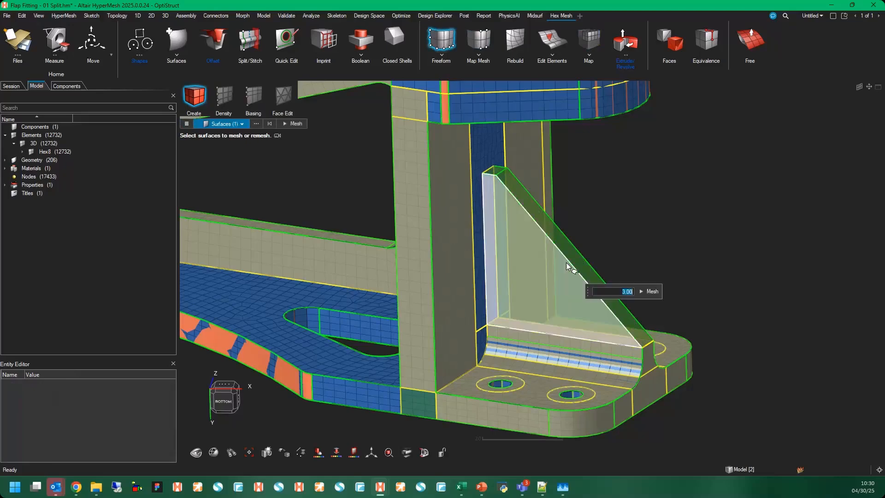
{"action": "left_click", "coordinate": [651, 292]}
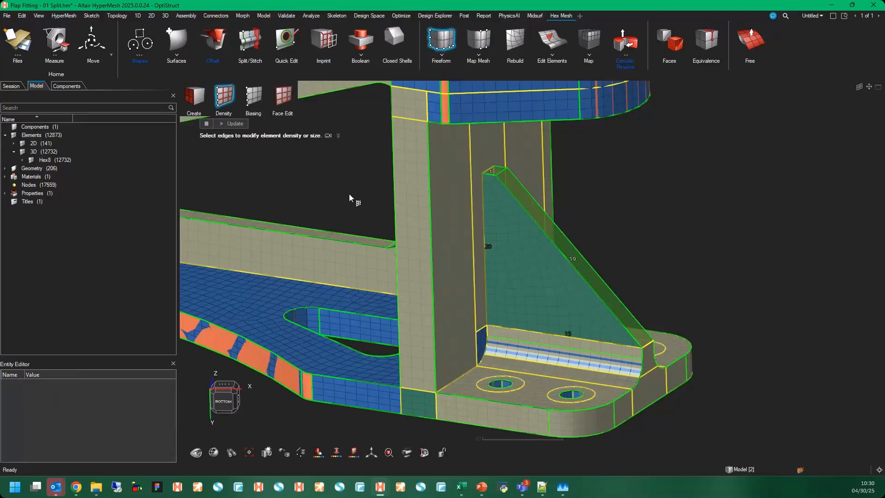
{"action": "left_click", "coordinate": [282, 101]}
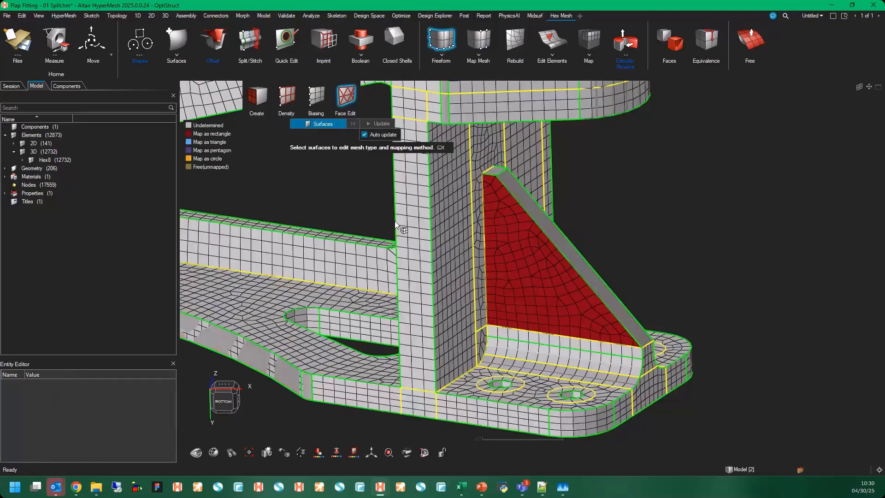
{"action": "left_click", "coordinate": [550, 302]}
{"action": "left_click", "coordinate": [660, 345]}
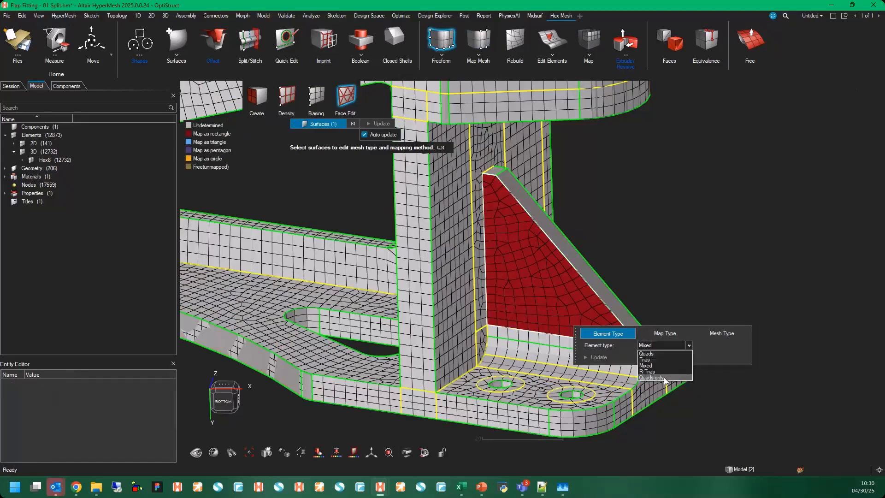
{"action": "left_click", "coordinate": [664, 377]}
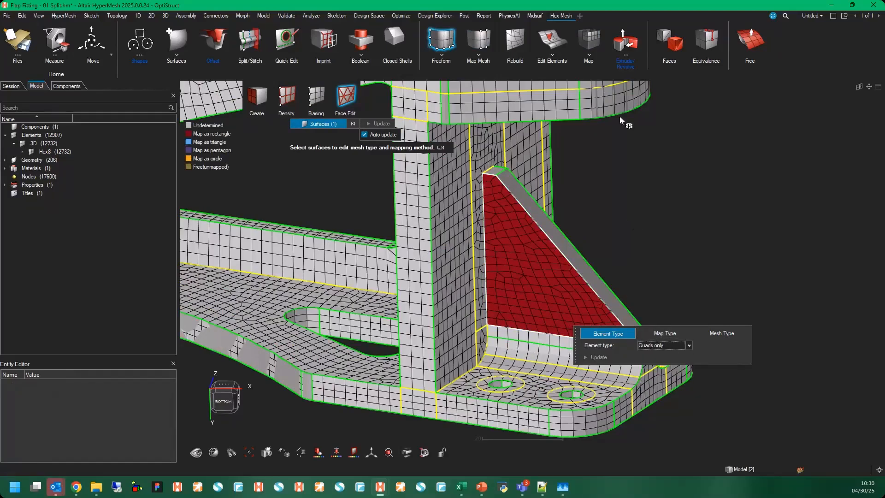
Step: Map-mesh the triangular rib solid with element size 3.00, using the meshed side face
{"action": "left_click", "coordinate": [589, 40]}
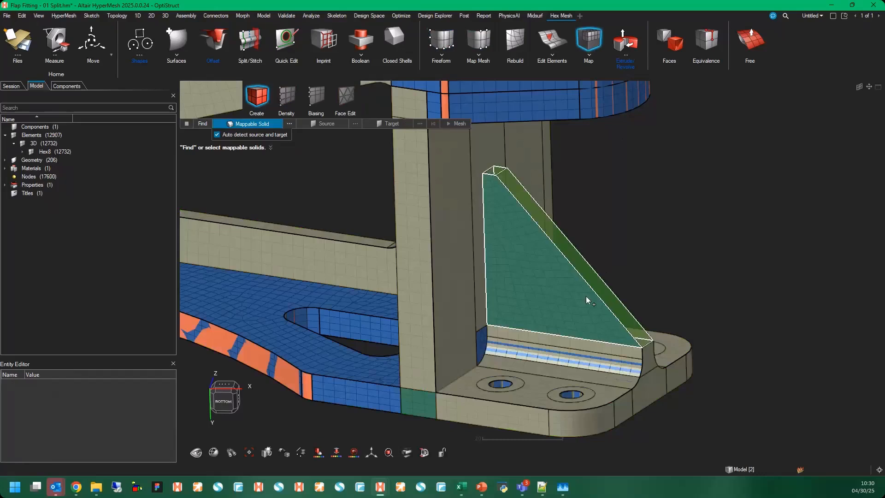
{"action": "left_click", "coordinate": [588, 295]}
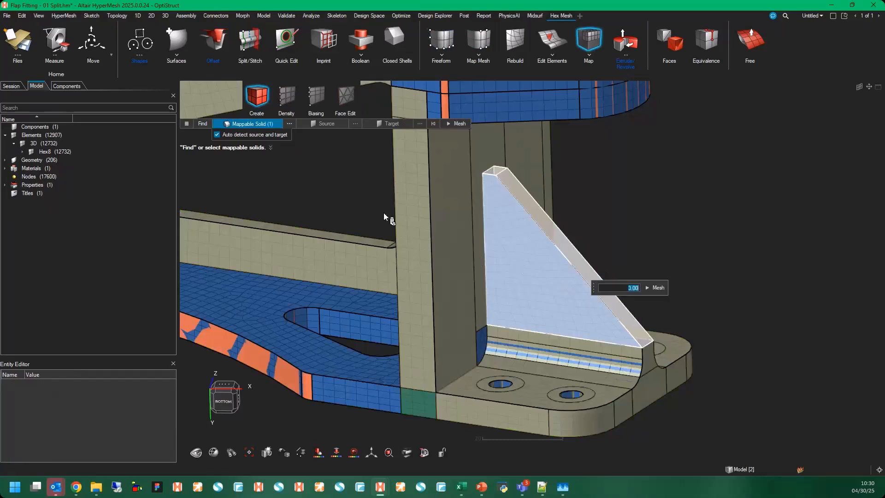
{"action": "left_click", "coordinate": [650, 291]}
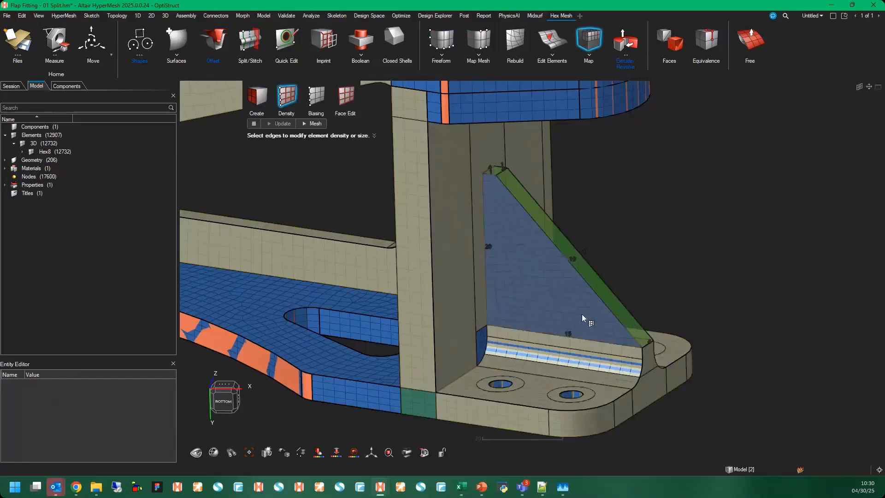
{"action": "middle_click_drag", "start_coordinate": [552, 290], "coordinate": [480, 333]}
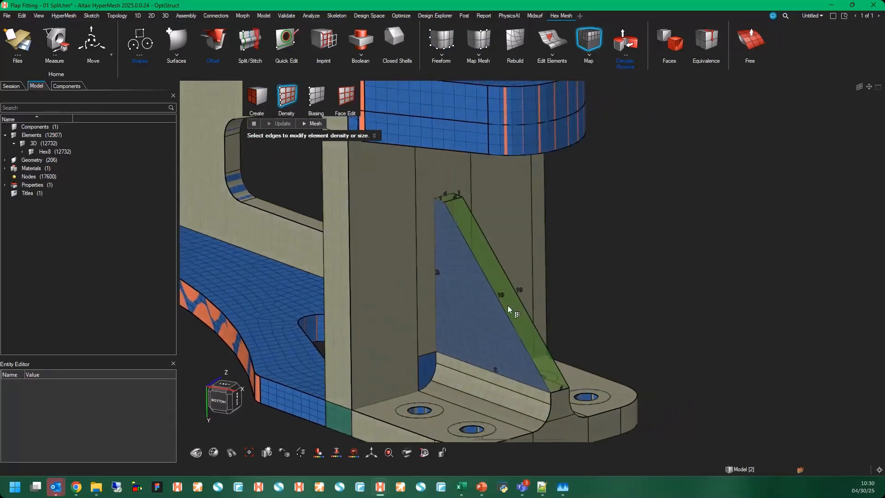
{"action": "middle_click_drag", "start_coordinate": [491, 311], "coordinate": [496, 269]}
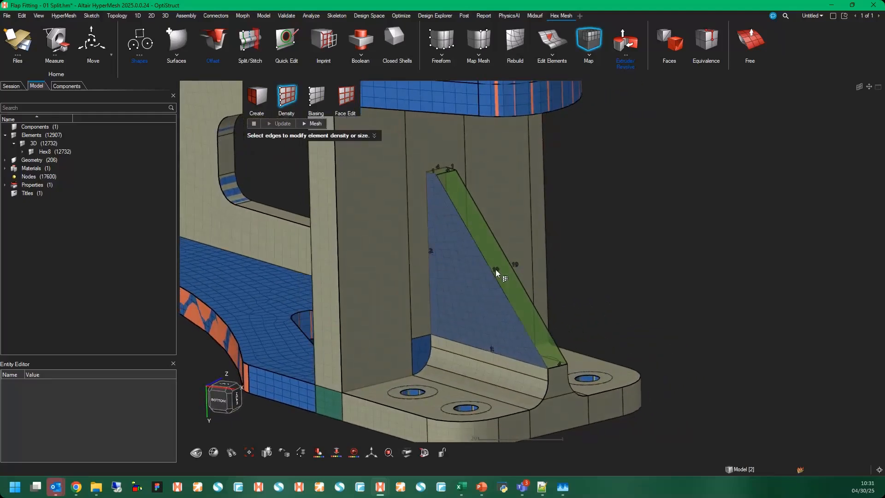
{"action": "left_click", "coordinate": [316, 124]}
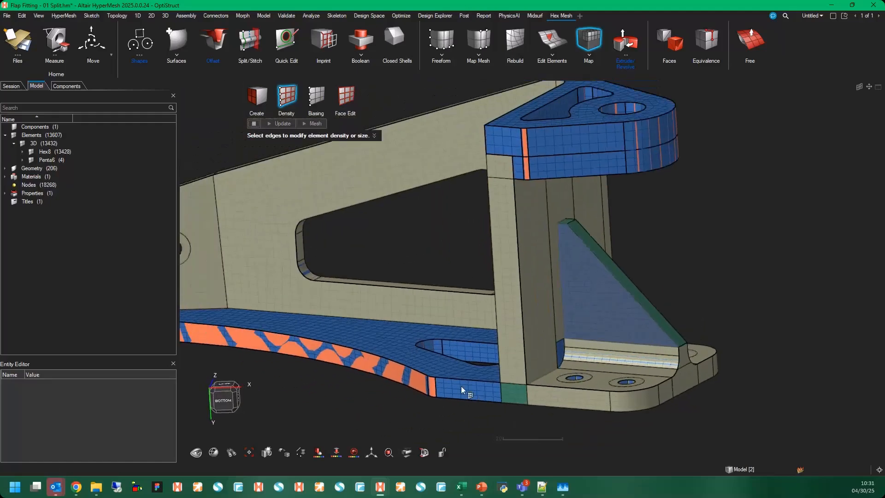
Step: Exit the mapping tool and dismiss the Swipe to Exit hint, choosing not to show it again
{"action": "right_click", "coordinate": [766, 265]}
{"action": "mouse_move", "coordinate": [733, 267]}
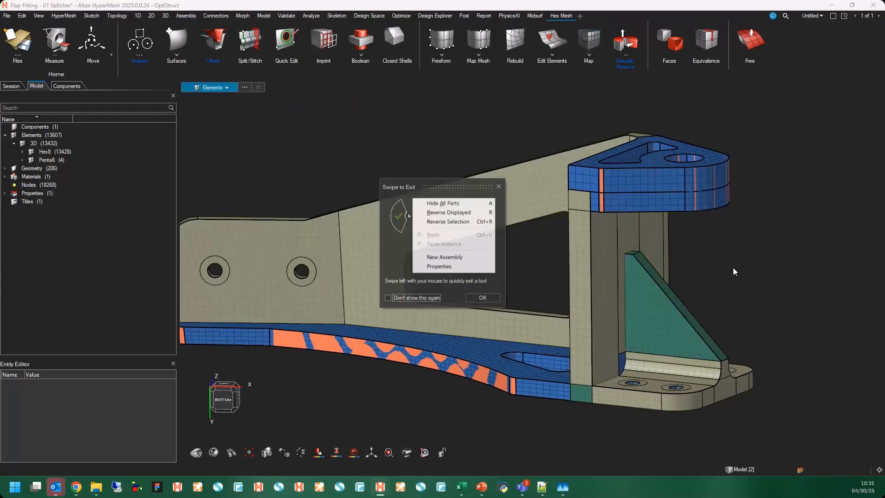
{"action": "left_click", "coordinate": [437, 298]}
{"action": "left_click", "coordinate": [480, 297]}
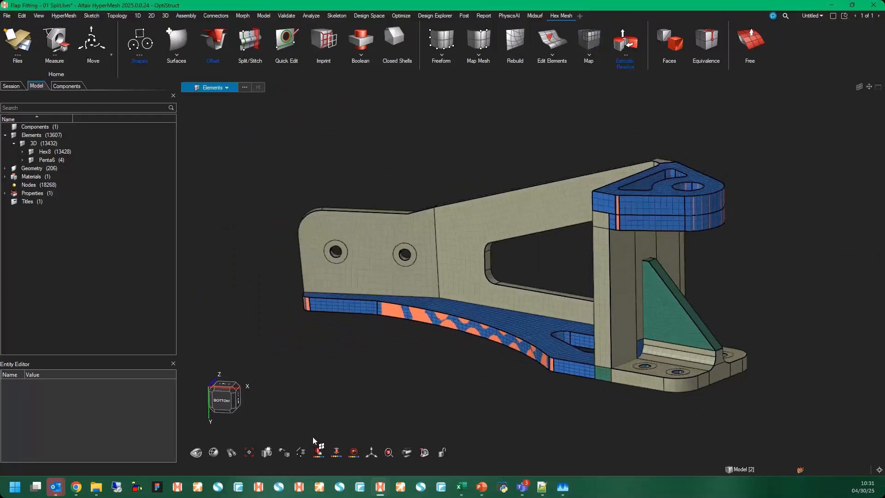
Step: Change the surface geometry shading to transparent so the mesh shows through, and switch to PowerPoint
{"action": "left_click", "coordinate": [284, 453]}
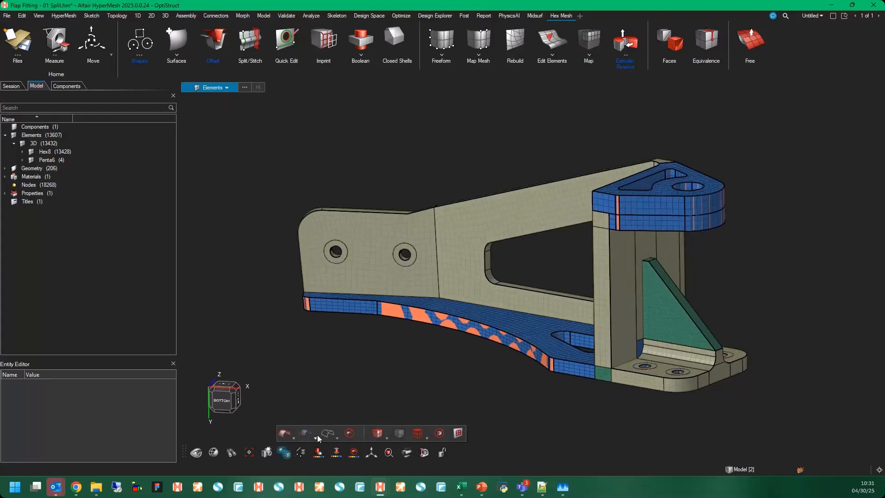
{"action": "left_click", "coordinate": [317, 435]}
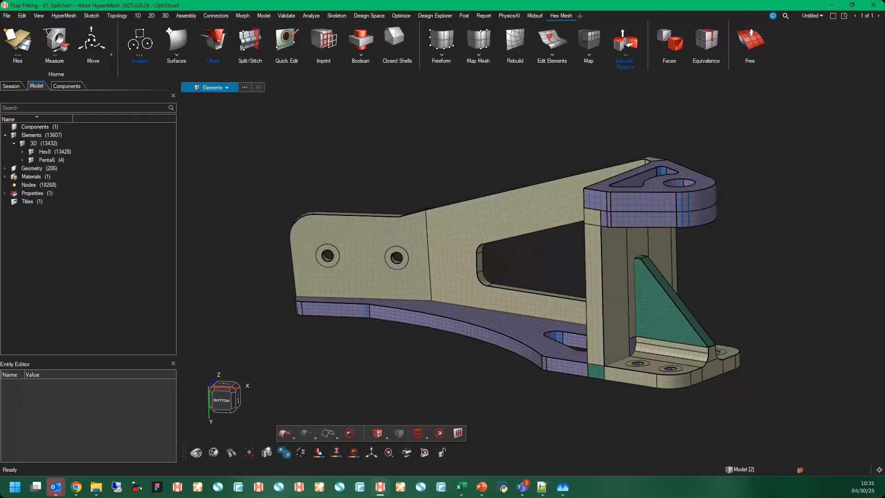
{"action": "key", "text": "alt+Tab"}
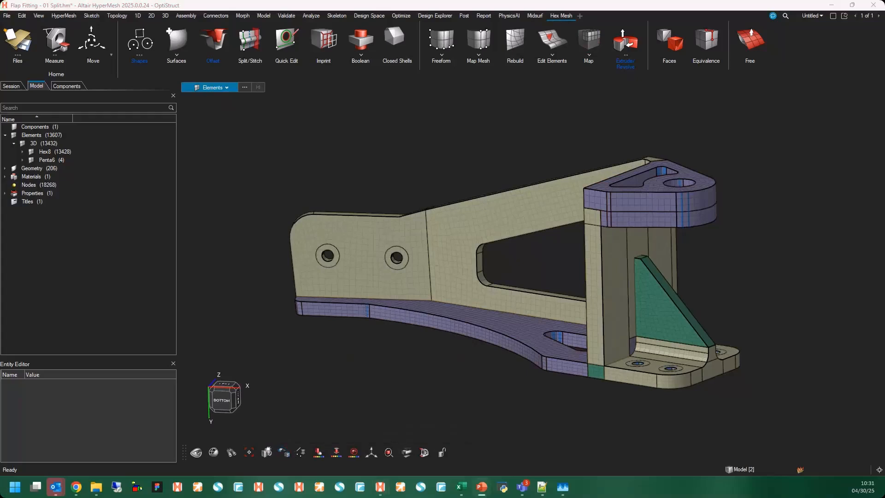